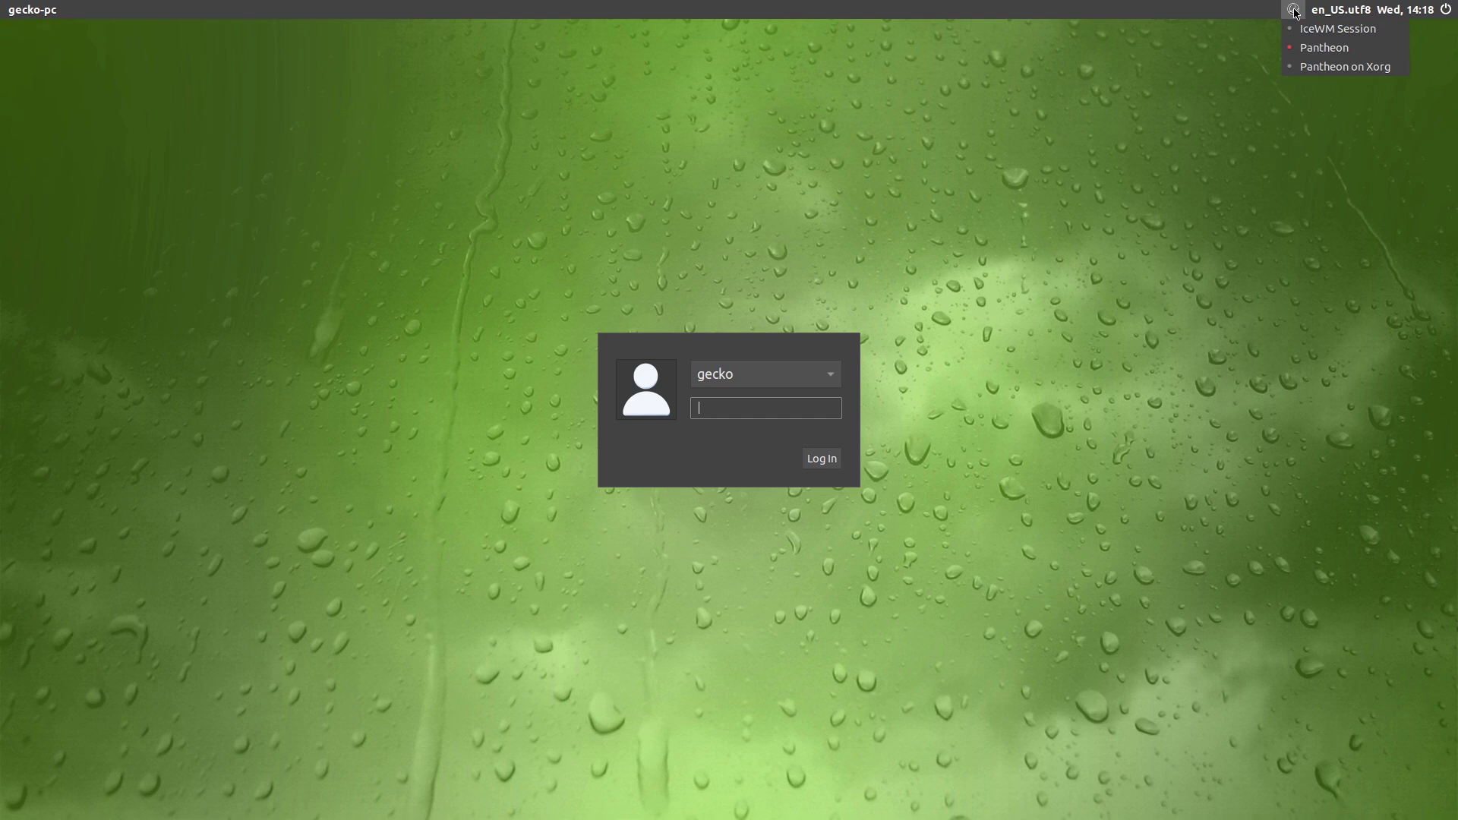
Step: Check the available desktop sessions, log in to Pantheon with the account password, and dismiss the VBoxClient message
{"action": "left_click", "coordinate": [1341, 19]}
{"action": "left_click", "coordinate": [1178, 77]}
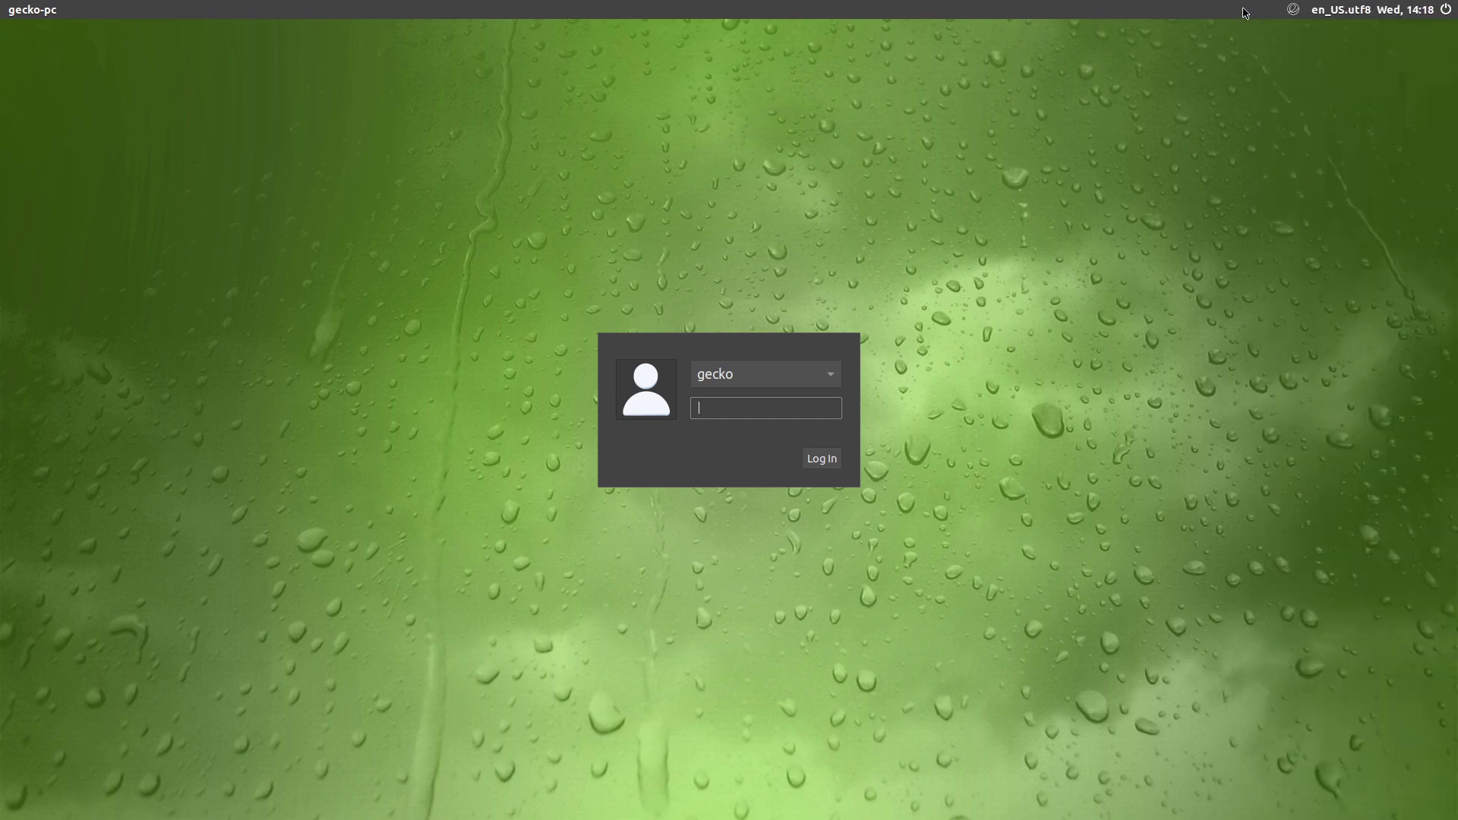
{"action": "left_click", "coordinate": [1294, 9]}
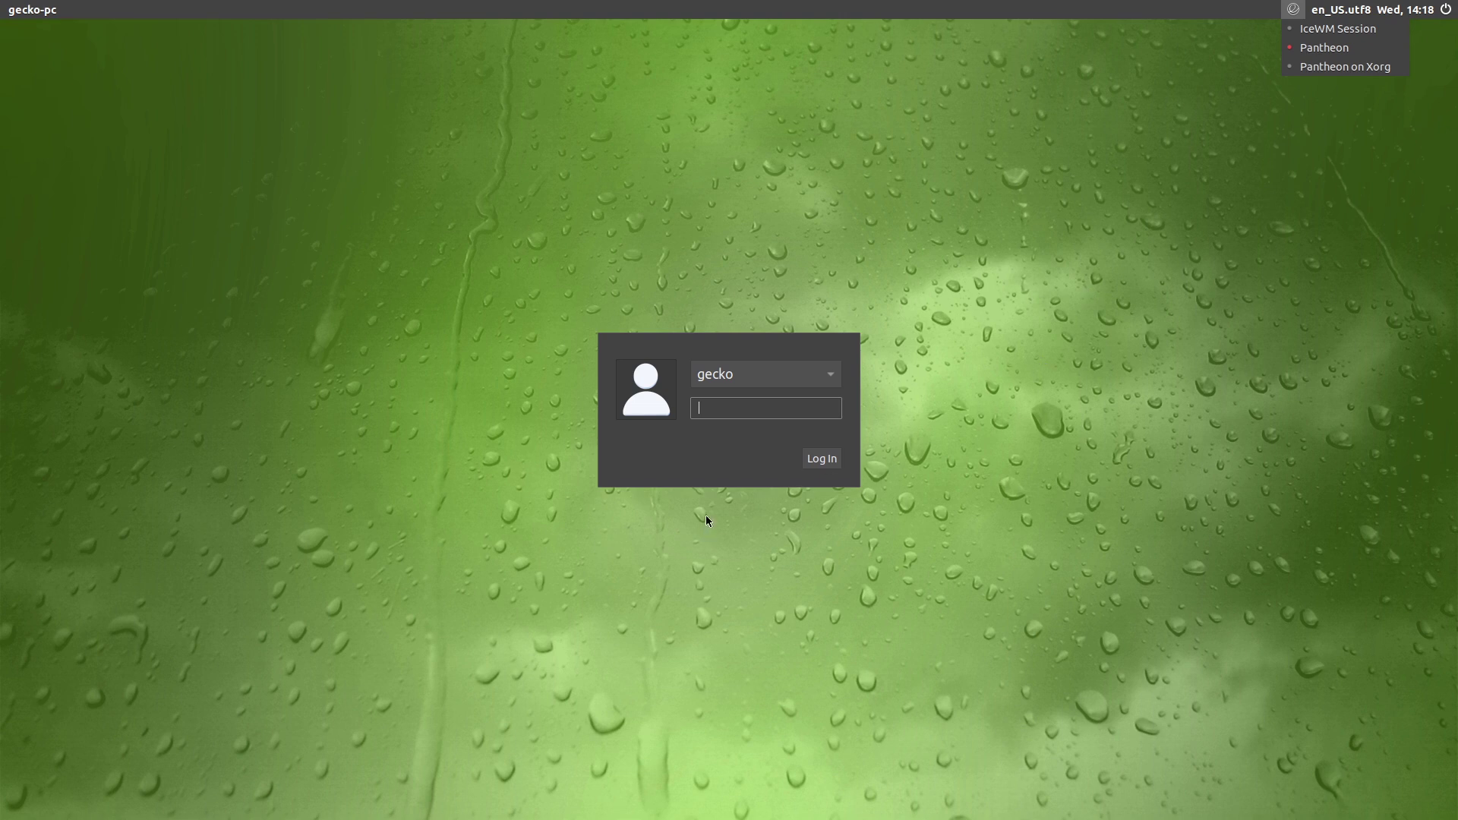
{"action": "left_click", "coordinate": [743, 412]}
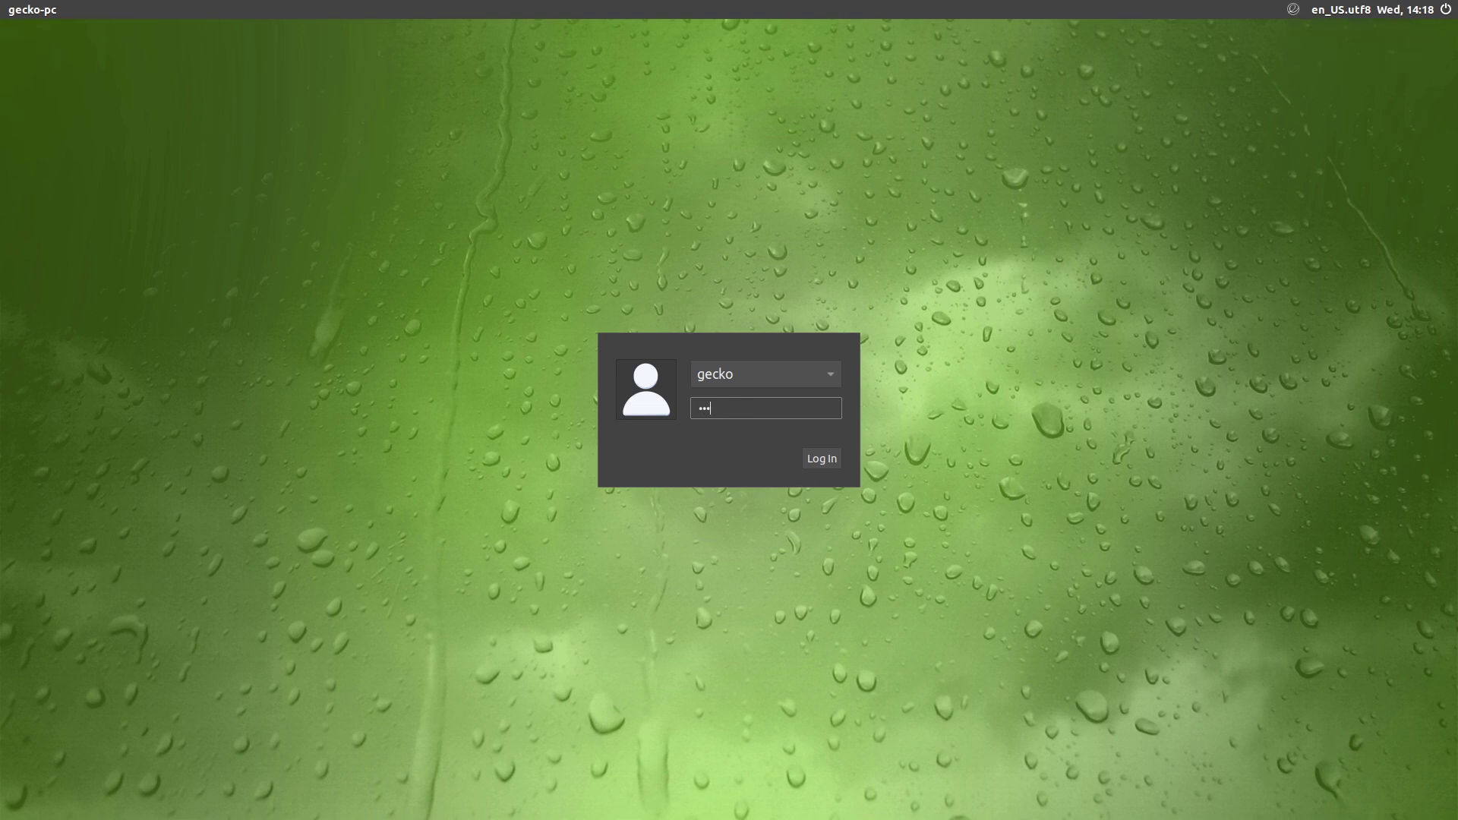
{"action": "key", "text": "Return"}
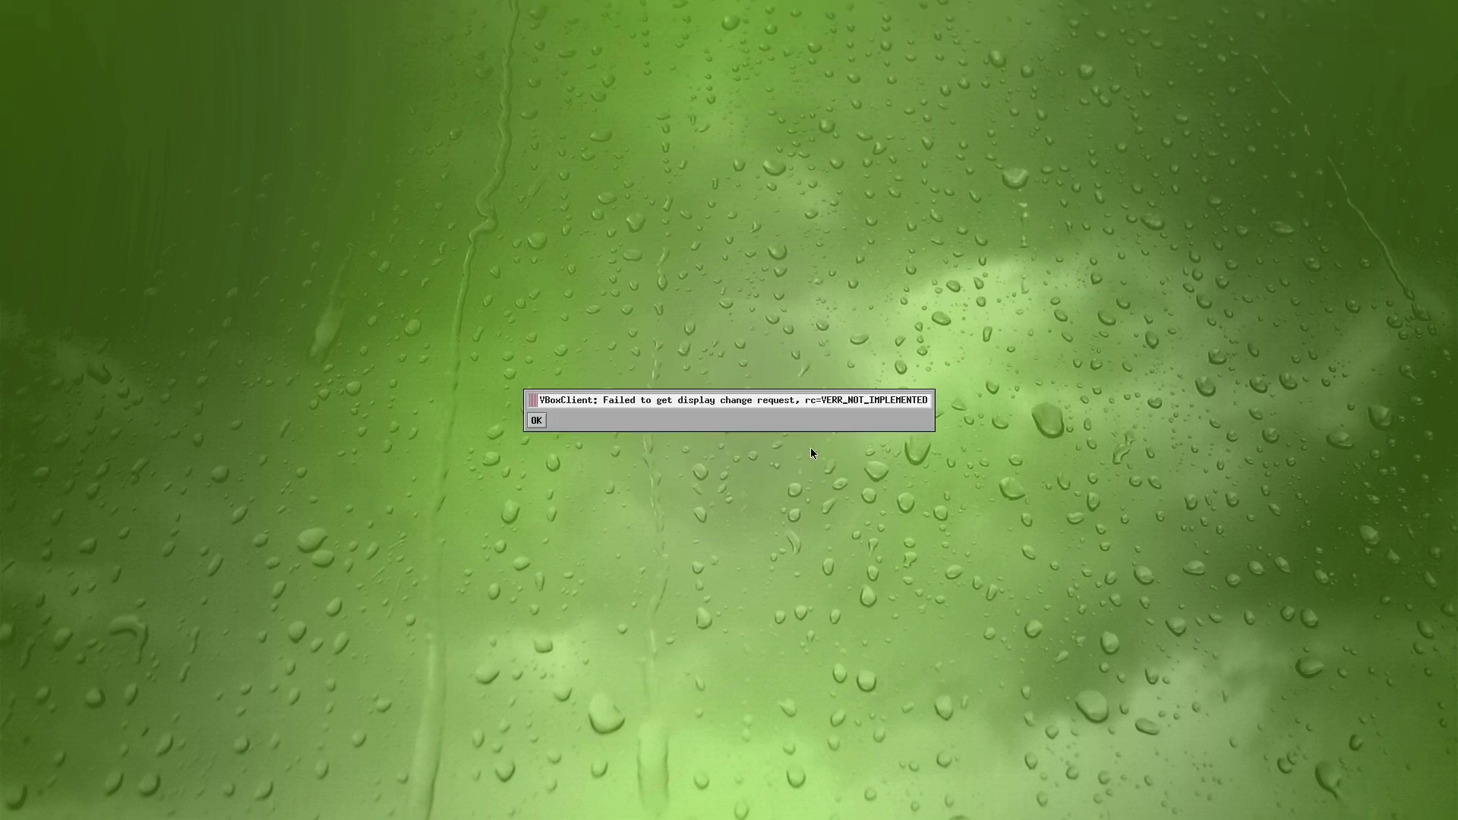
{"action": "left_click", "coordinate": [536, 421]}
{"action": "left_click", "coordinate": [534, 433]}
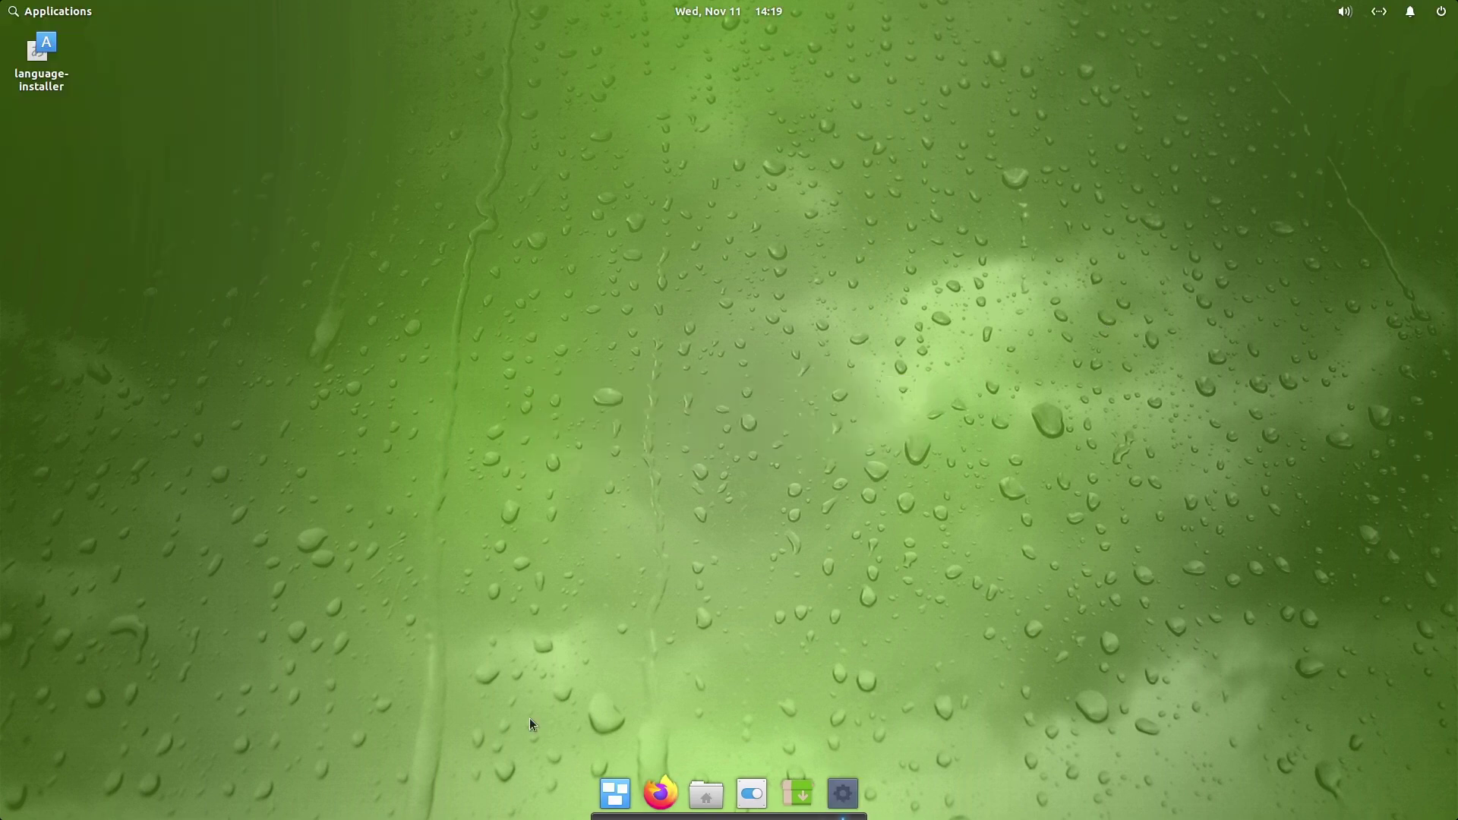
Step: View the workspaces in Multitasking View, switch between them, and return to the desktop
{"action": "left_click", "coordinate": [615, 795]}
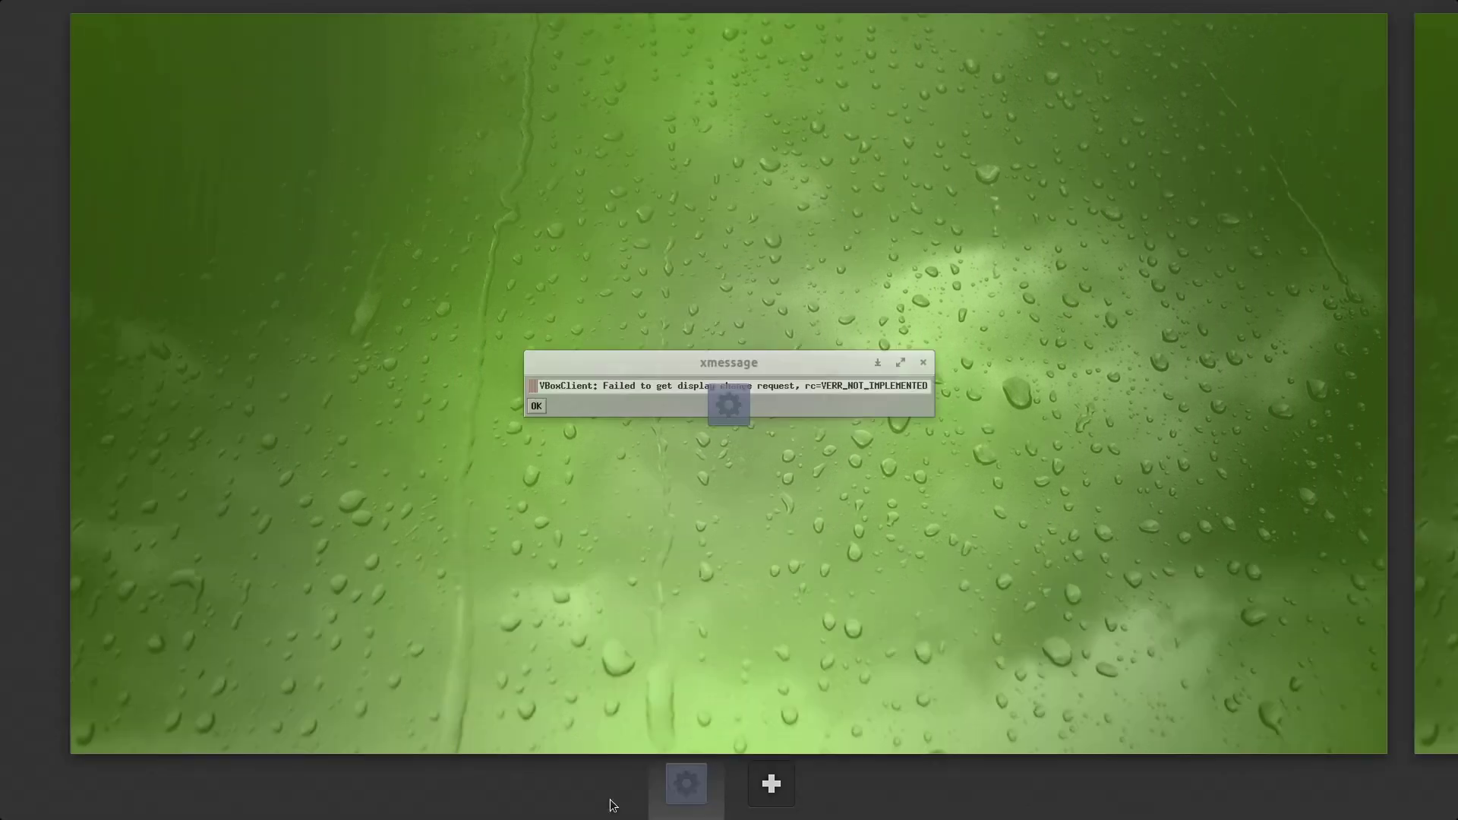
{"action": "left_click", "coordinate": [1294, 355]}
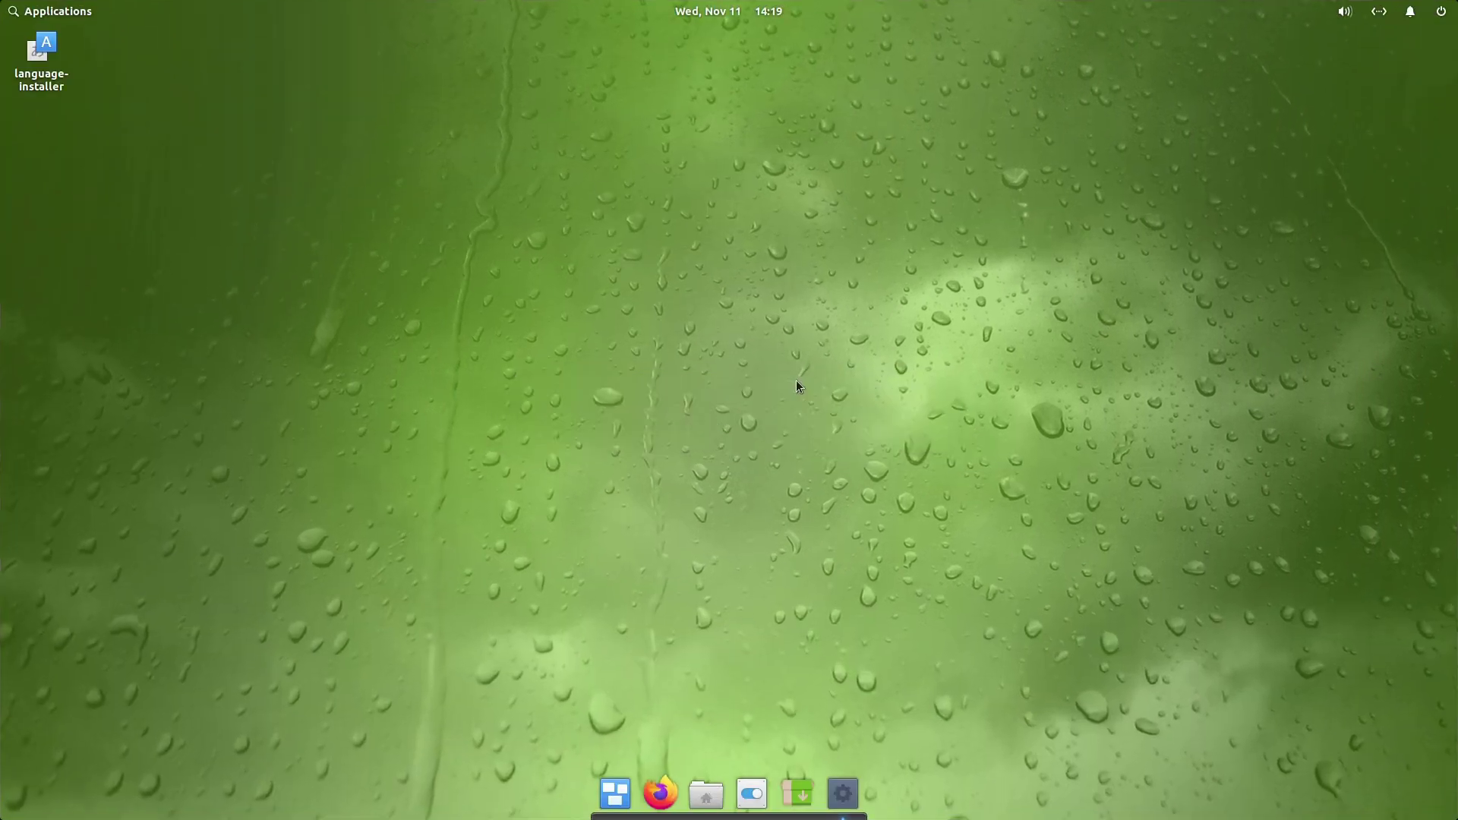
{"action": "left_click", "coordinate": [617, 796]}
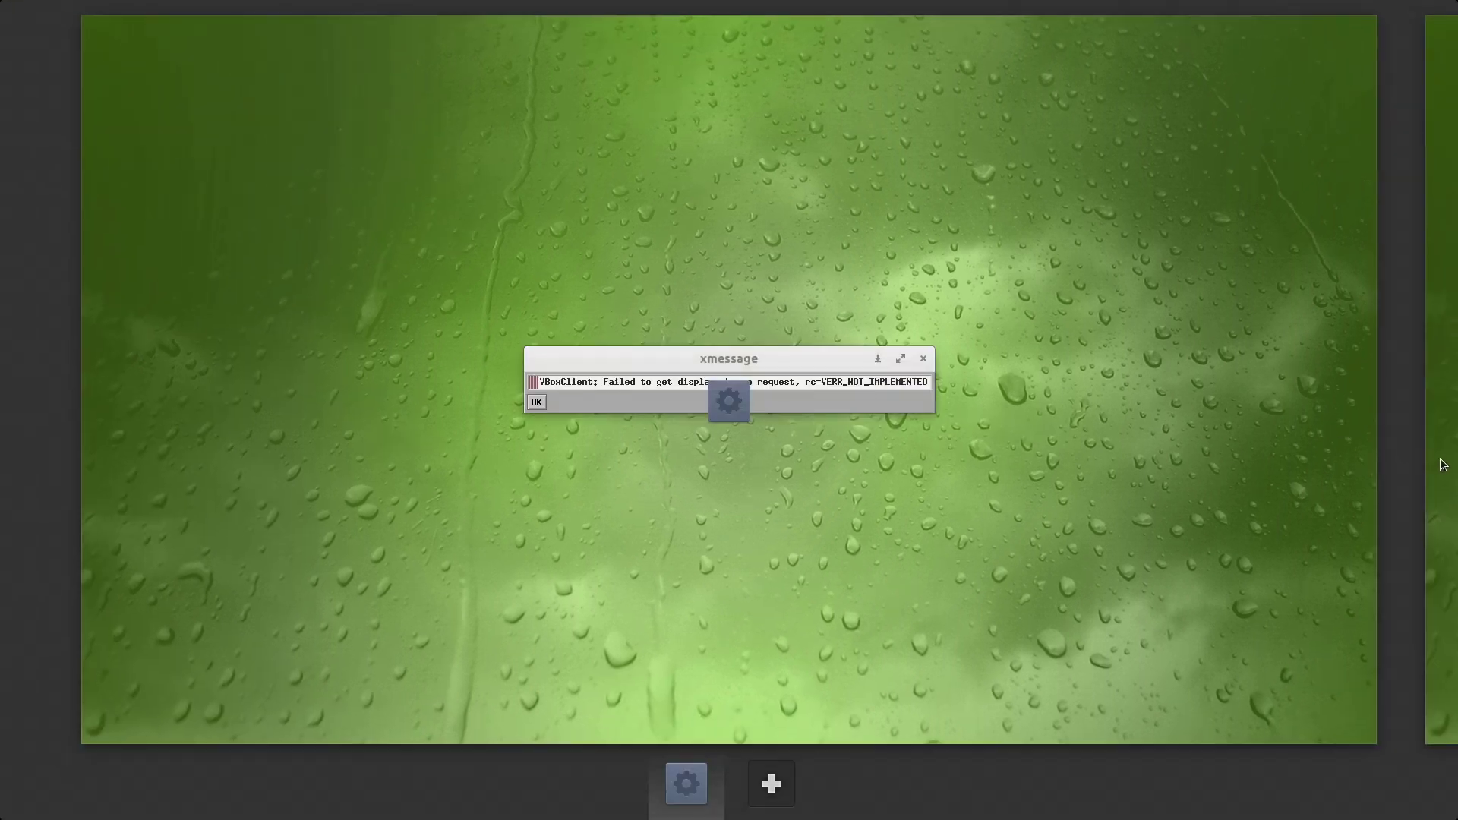
{"action": "left_click", "coordinate": [1443, 465]}
{"action": "left_click", "coordinate": [2, 571]}
{"action": "left_click", "coordinate": [870, 573]}
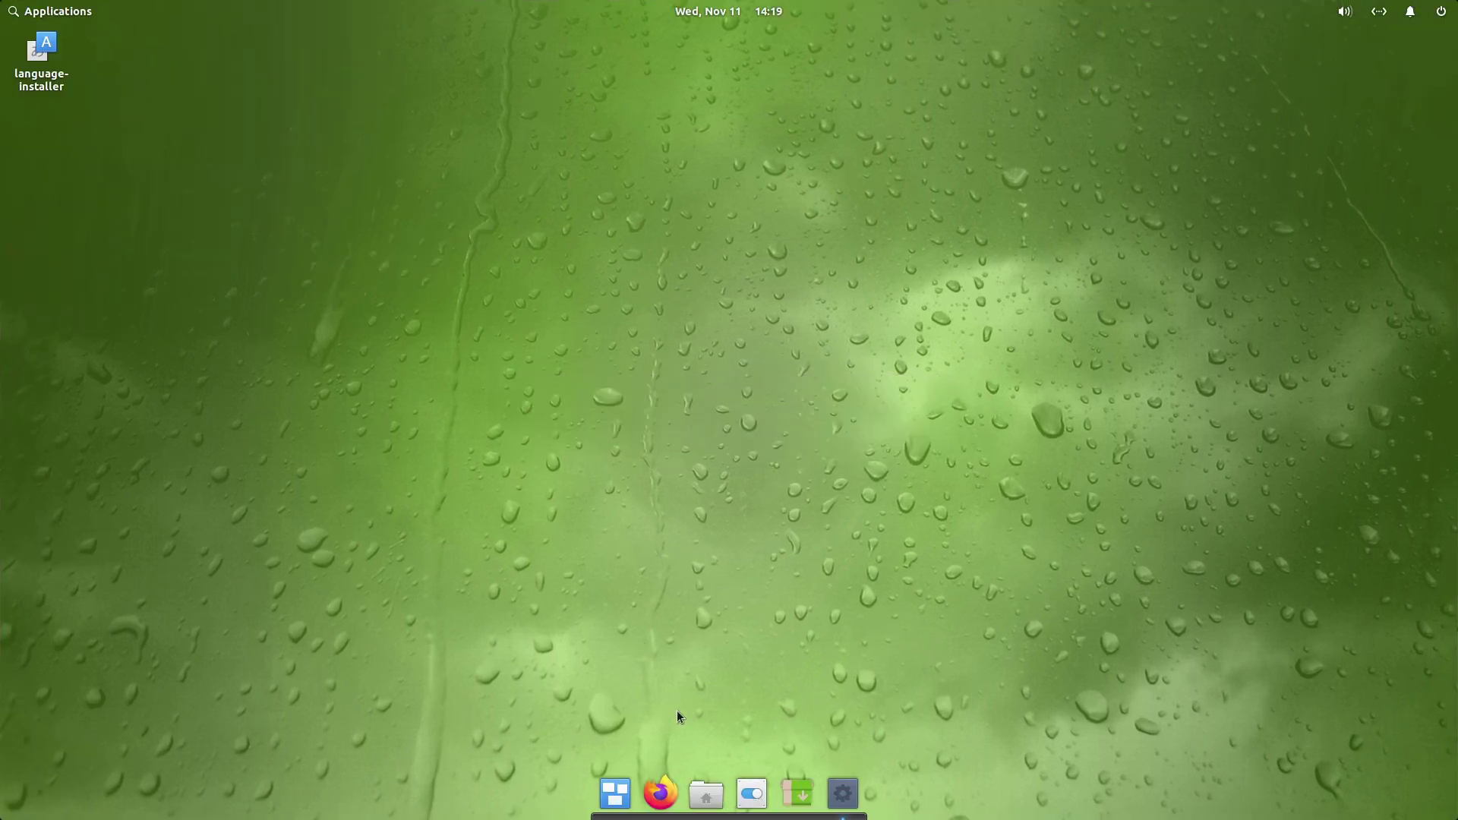
Step: Open the YaST software manager by authenticating with the root password, and move its window toward the upper part of the desktop
{"action": "left_click", "coordinate": [798, 793]}
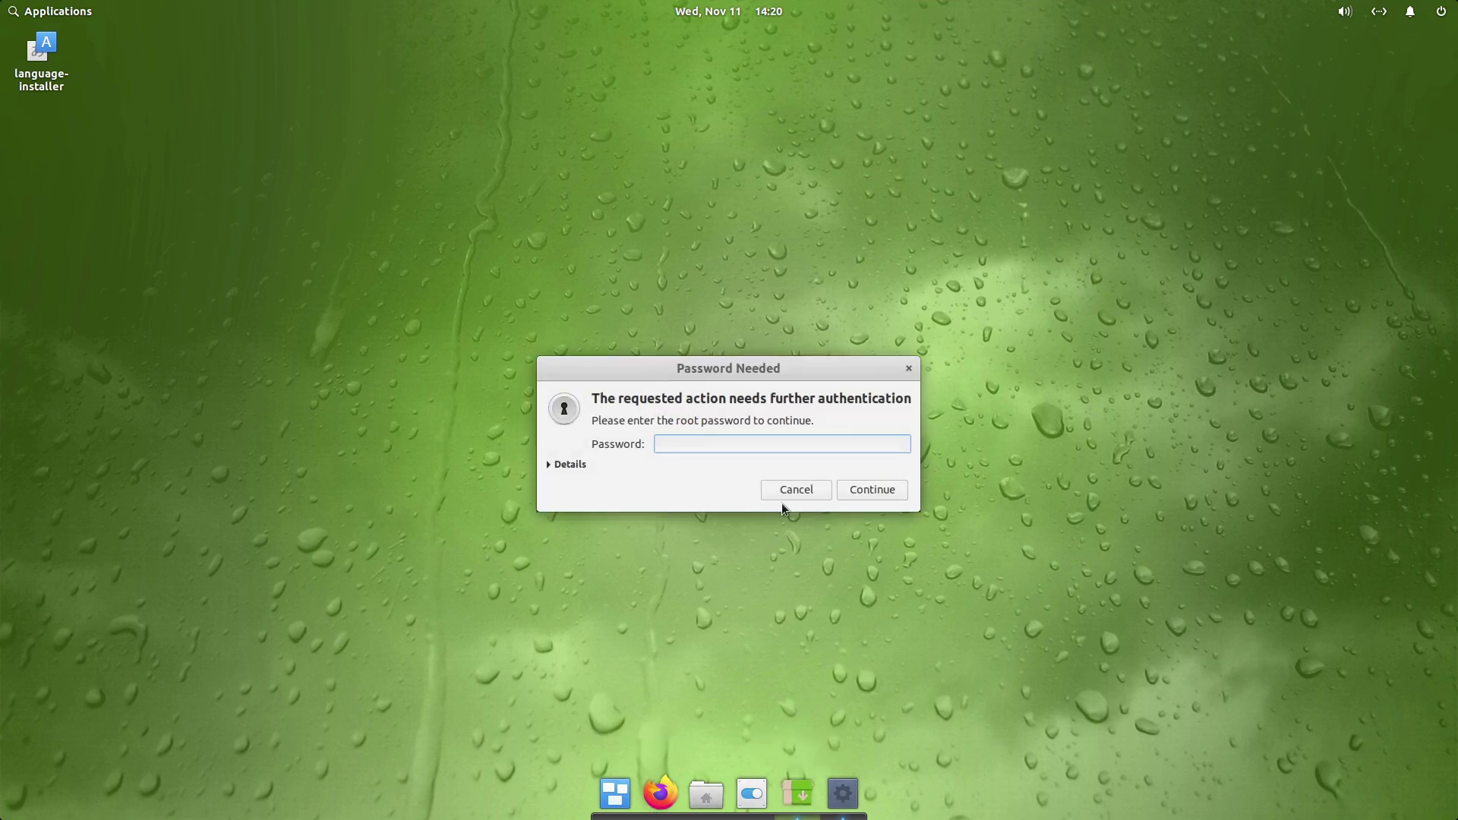
{"action": "type", "text": "•••"}
{"action": "key", "text": "Return"}
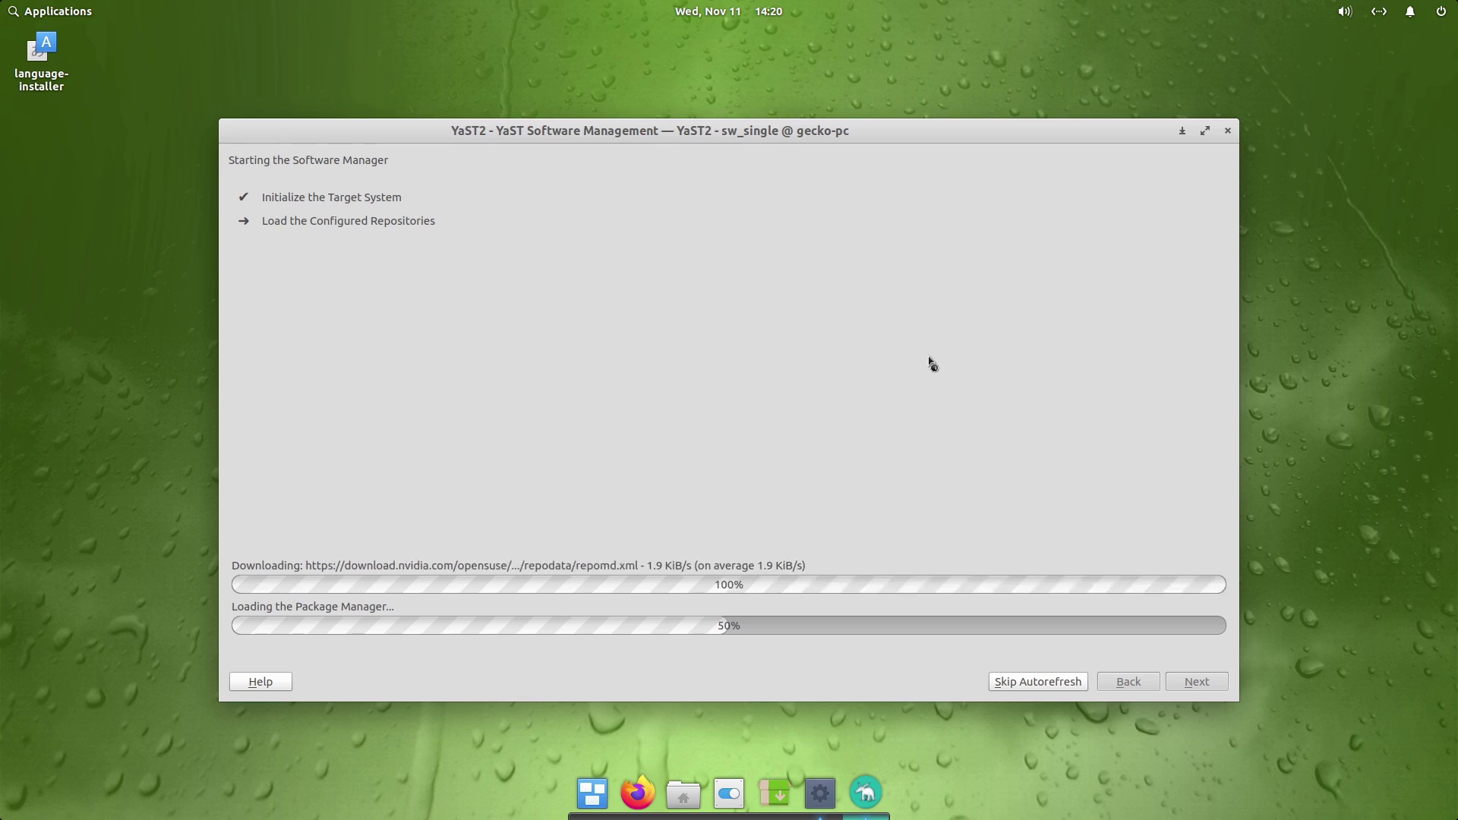
{"action": "left_click_drag", "start_coordinate": [905, 134], "coordinate": [1034, 98]}
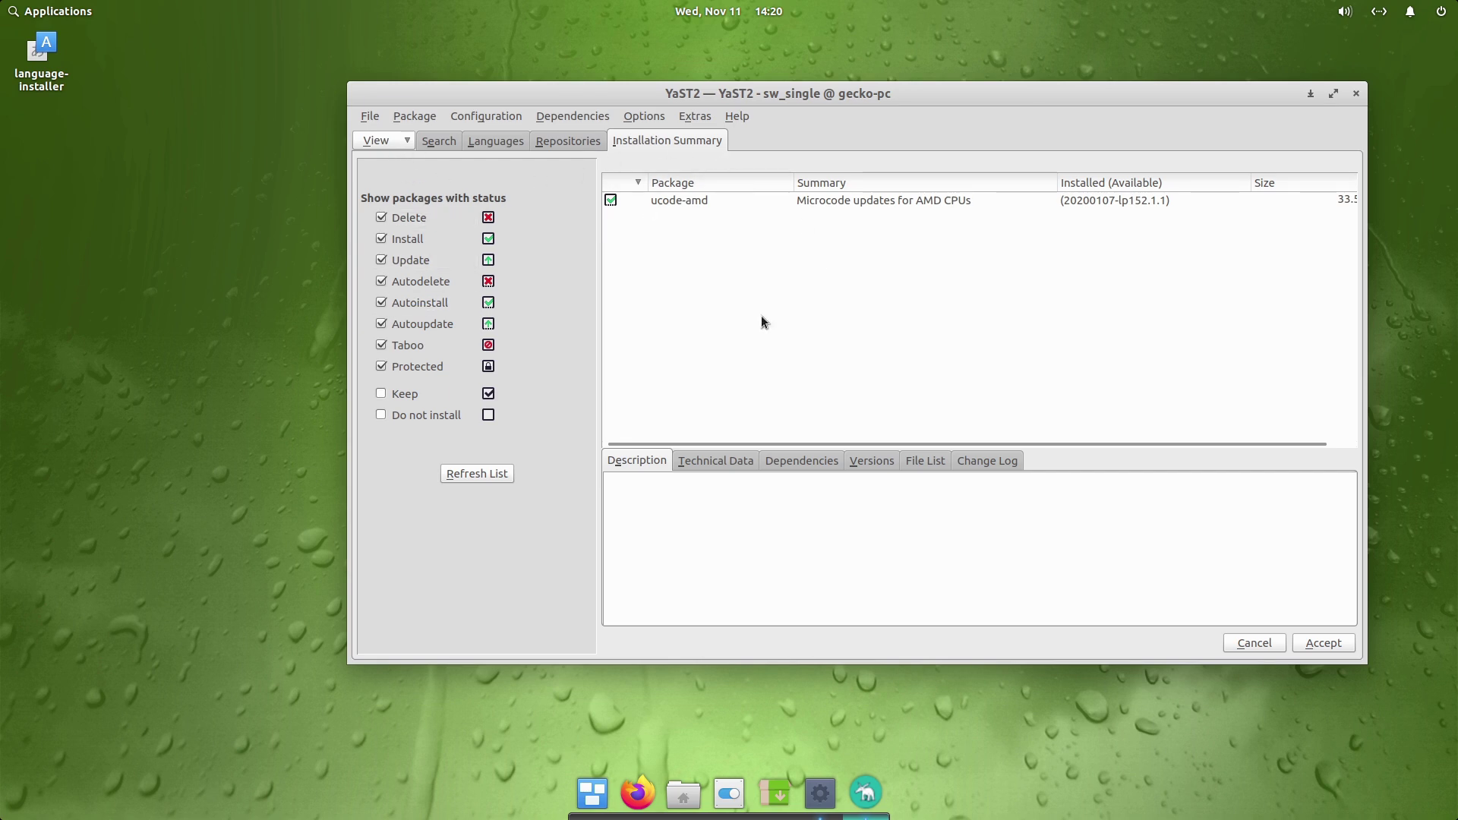
Step: Toggle the Install status filter off and back on, and unmark the ucode-amd package for installation
{"action": "left_click", "coordinate": [407, 240]}
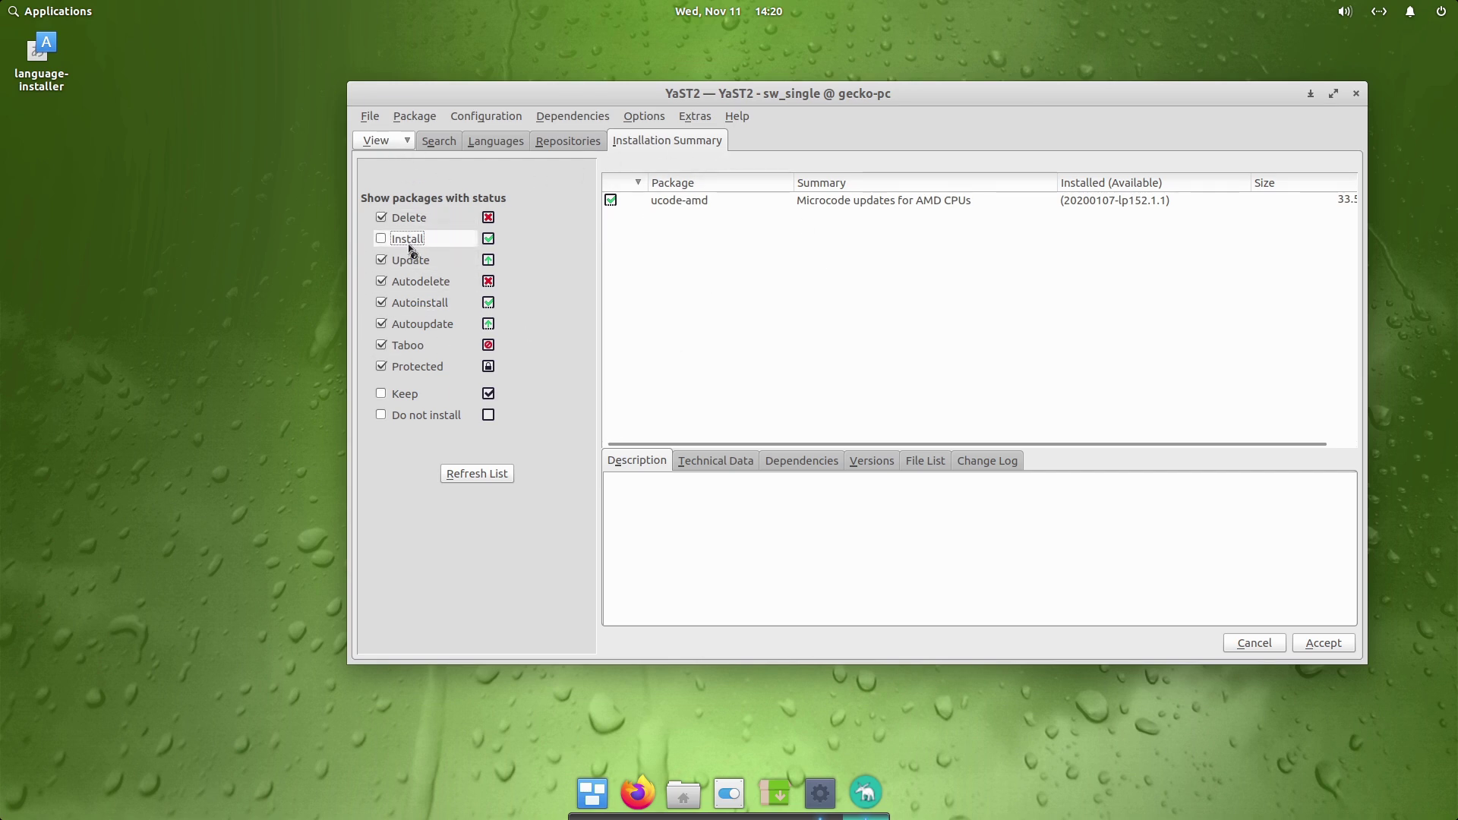
{"action": "left_click", "coordinate": [406, 240]}
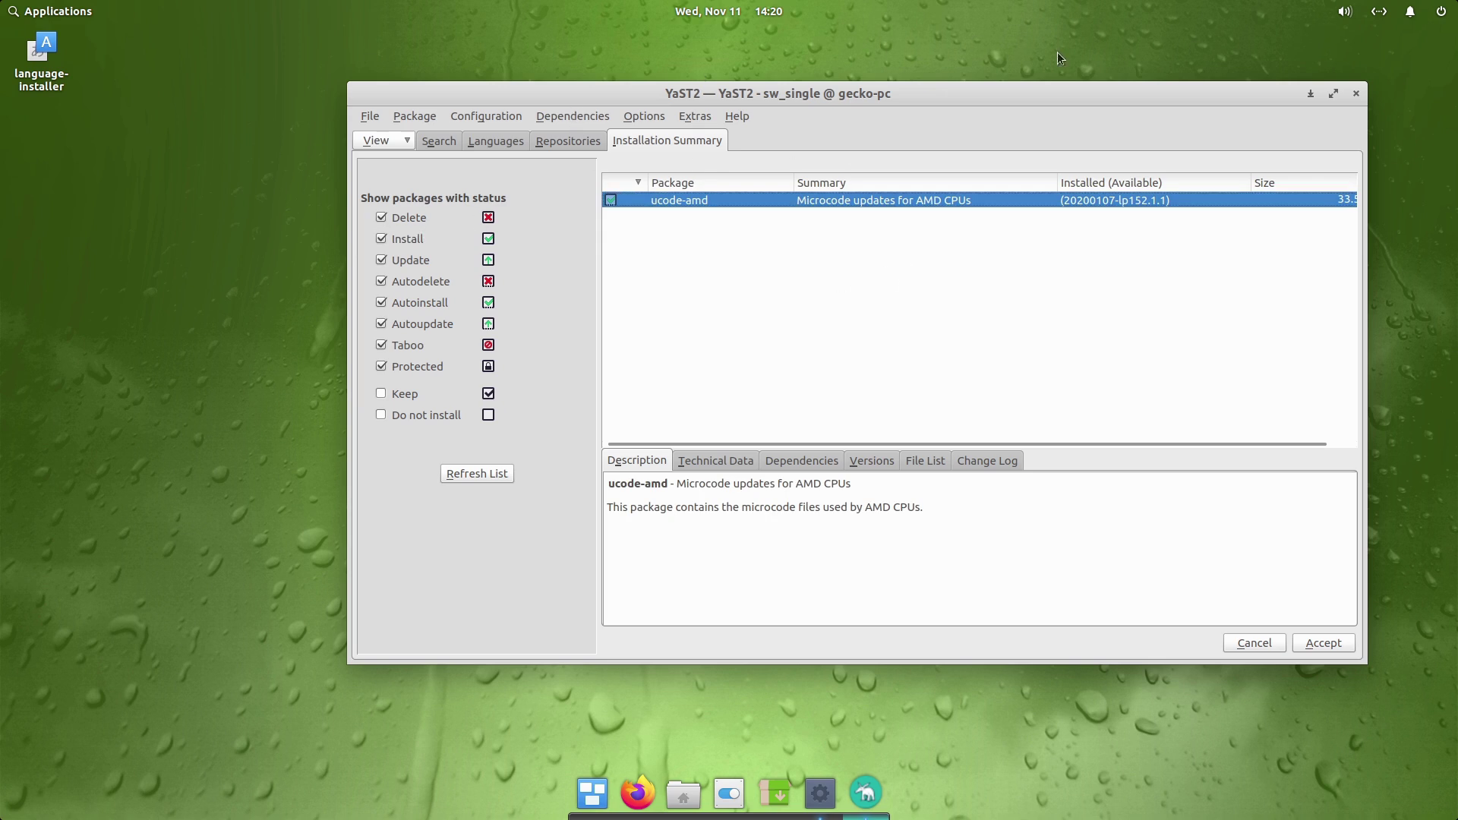
Step: Search the packages for "evolution" and view the description of the evolution package
{"action": "left_click", "coordinate": [439, 144]}
{"action": "left_click", "coordinate": [469, 146]}
{"action": "left_click", "coordinate": [433, 144]}
{"action": "left_click", "coordinate": [423, 176]}
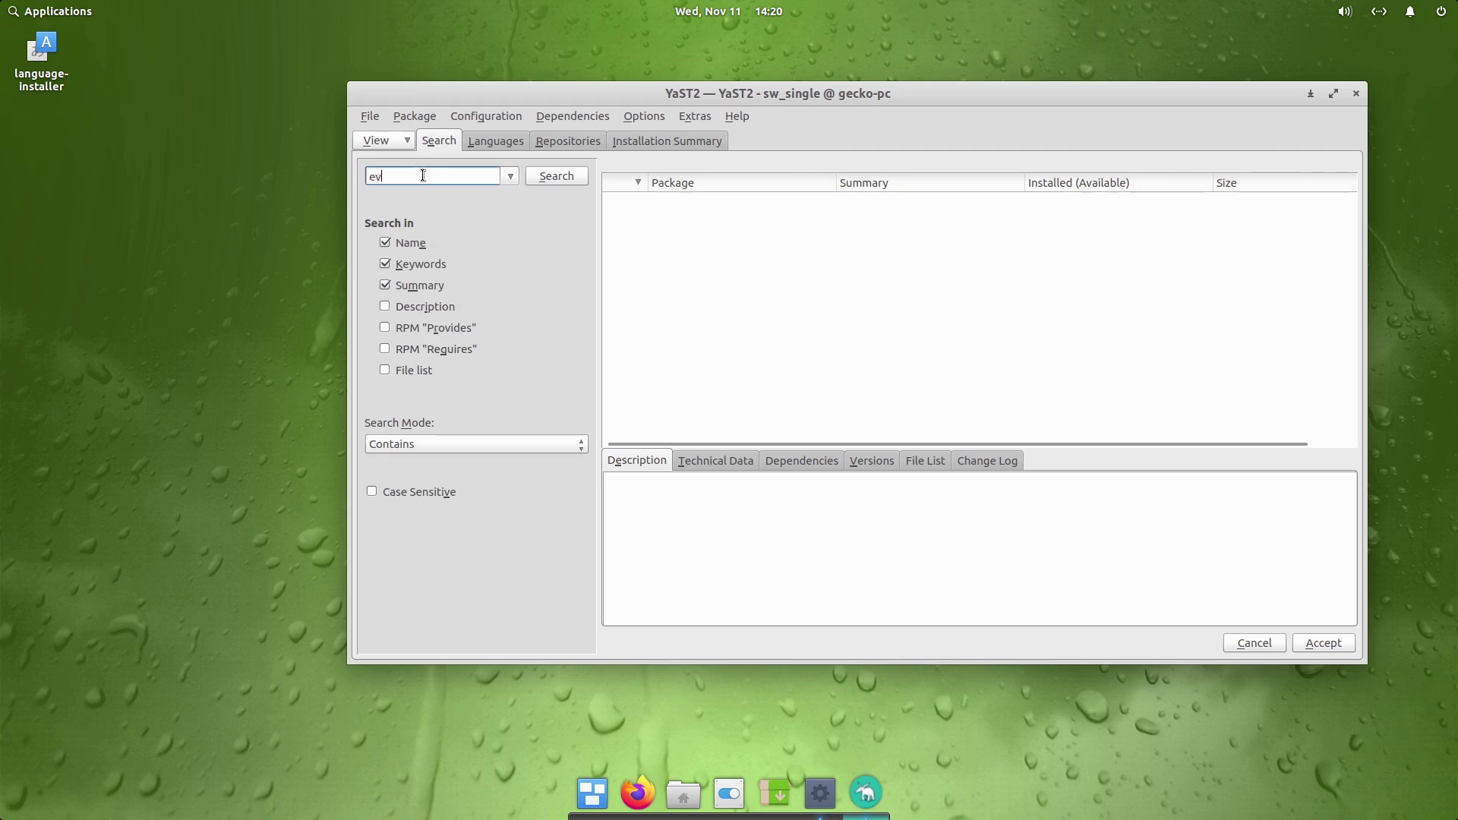
{"action": "type", "text": "evolution"}
{"action": "key", "text": "Return"}
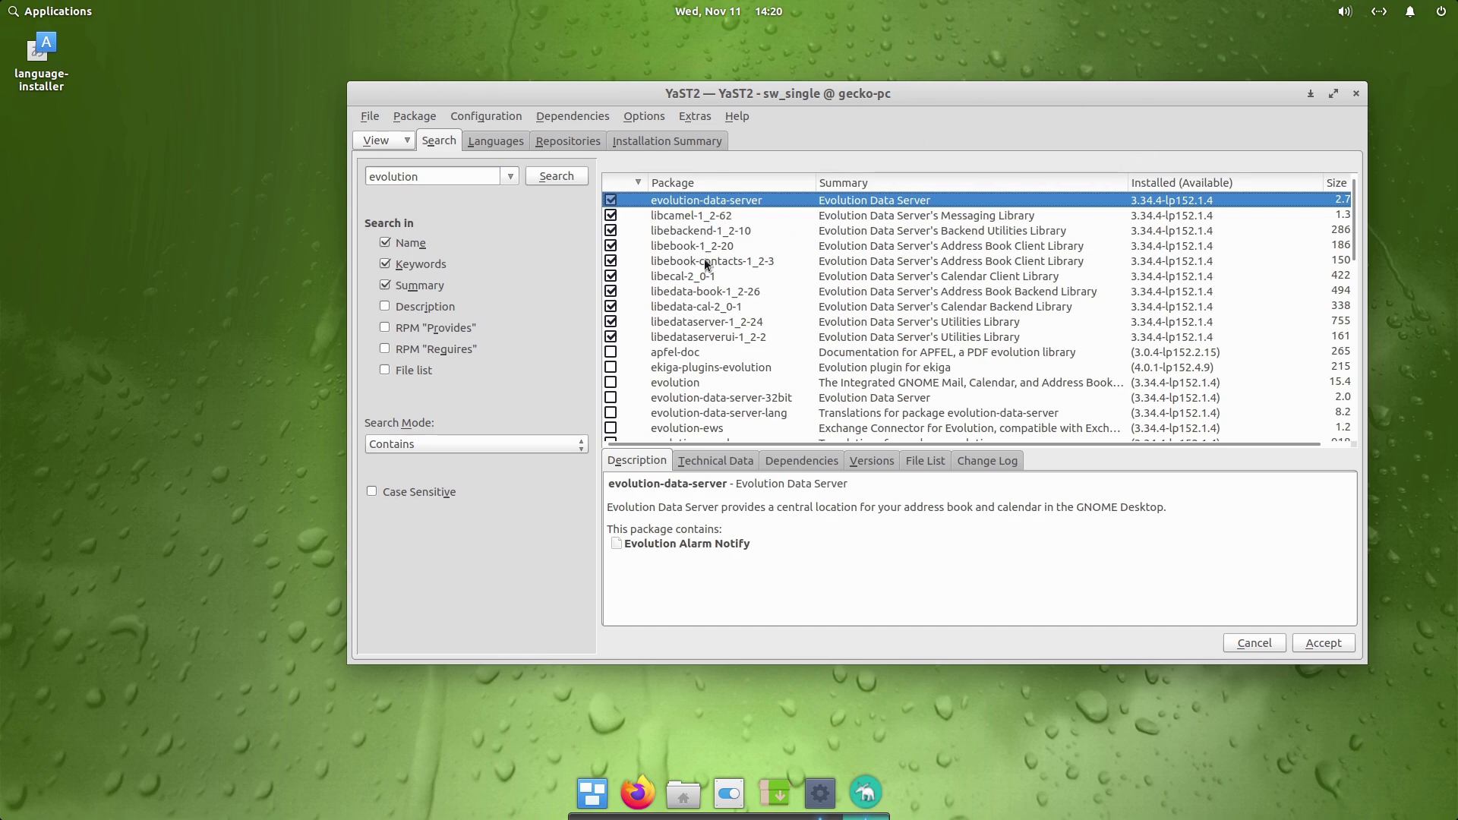
{"action": "scroll", "coordinate": [718, 319], "scroll_direction": "down", "scroll_amount": 5}
{"action": "scroll", "coordinate": [723, 373], "scroll_direction": "up", "scroll_amount": 5}
{"action": "left_click", "coordinate": [664, 384]}
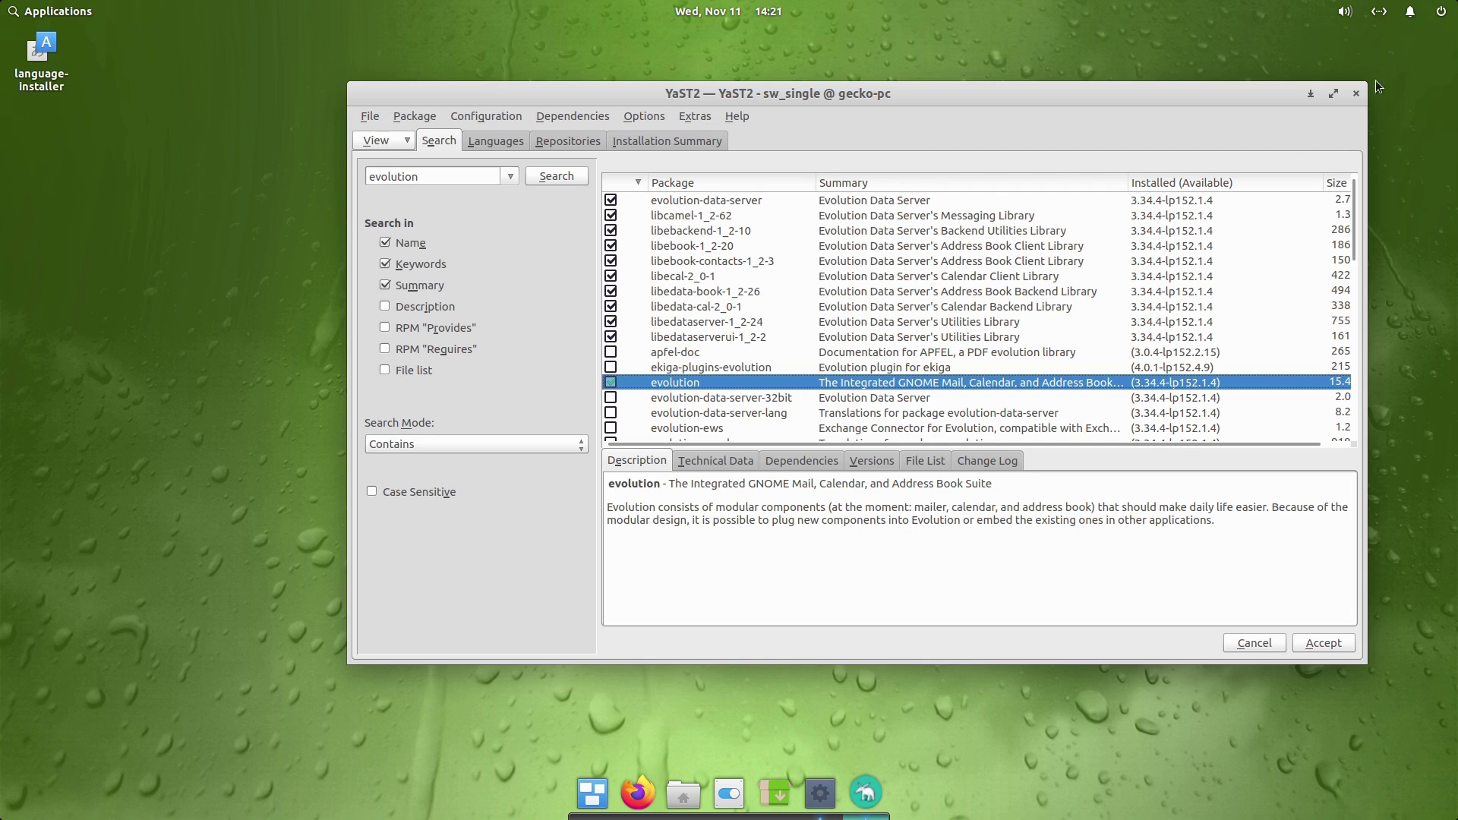
Step: Close the YaST software manager and abandon all package changes
{"action": "left_click", "coordinate": [1356, 93]}
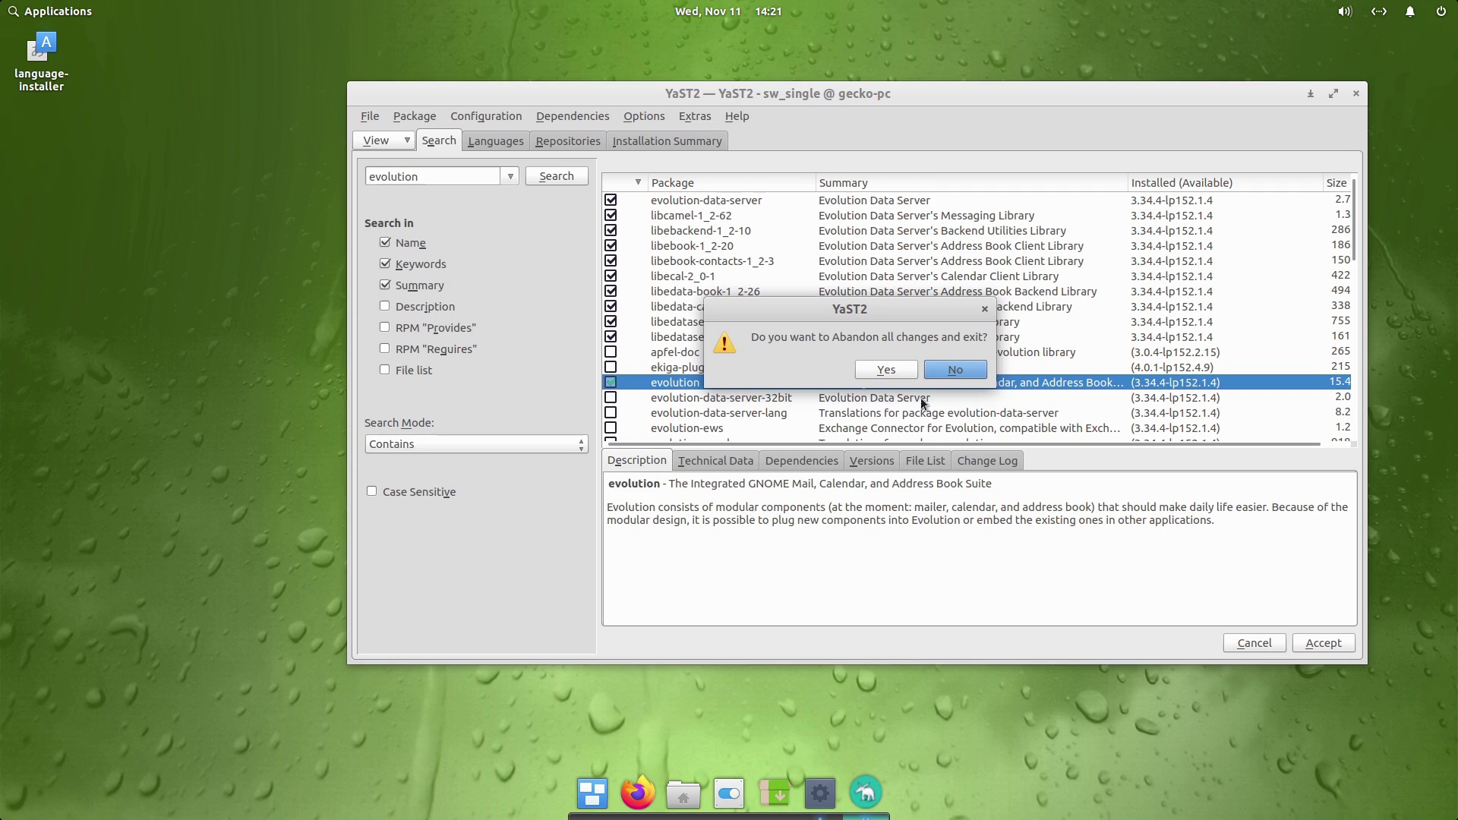
{"action": "left_click", "coordinate": [972, 369]}
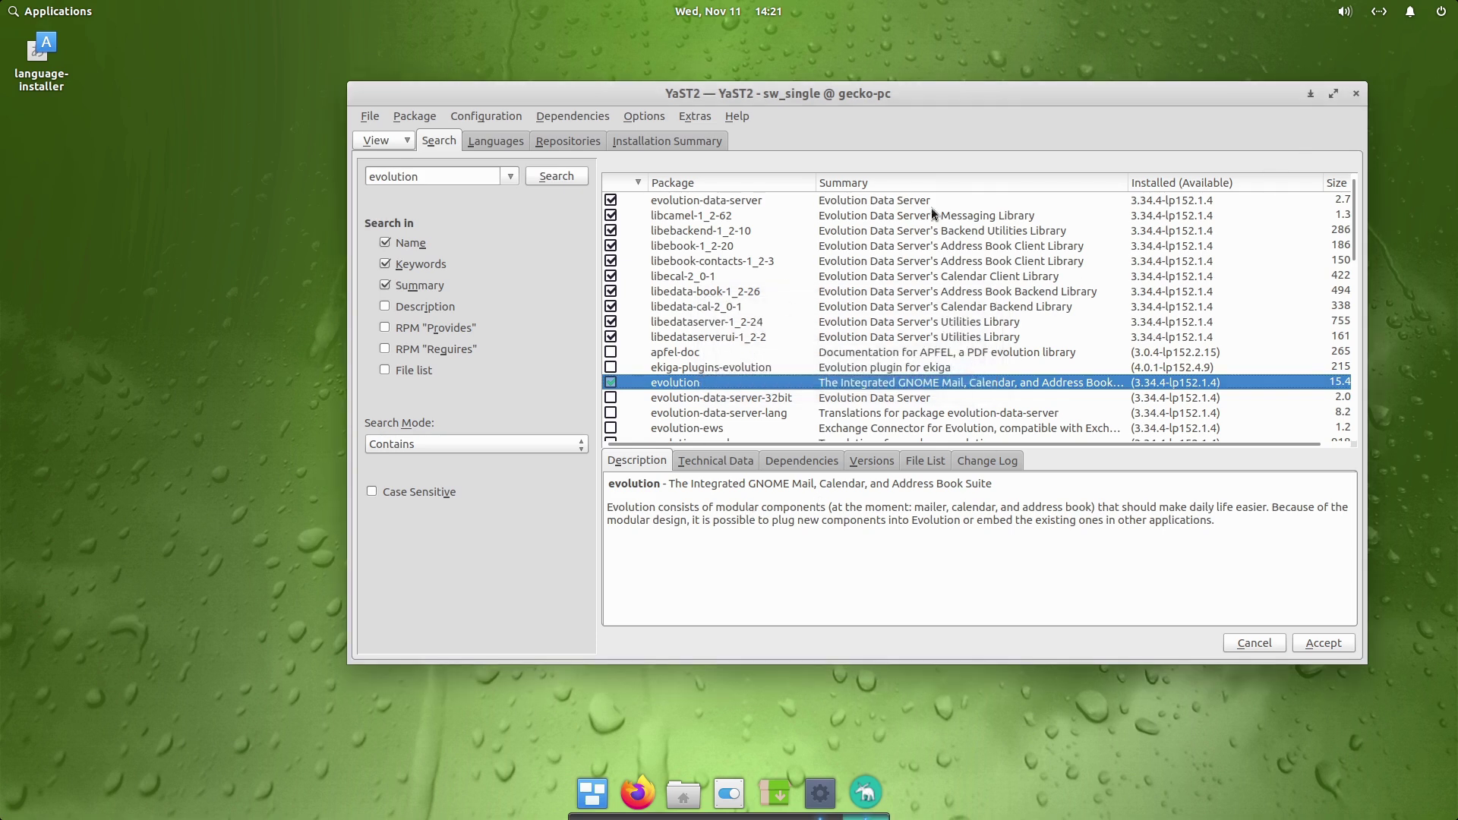
{"action": "left_click", "coordinate": [1357, 94]}
{"action": "left_click", "coordinate": [883, 370]}
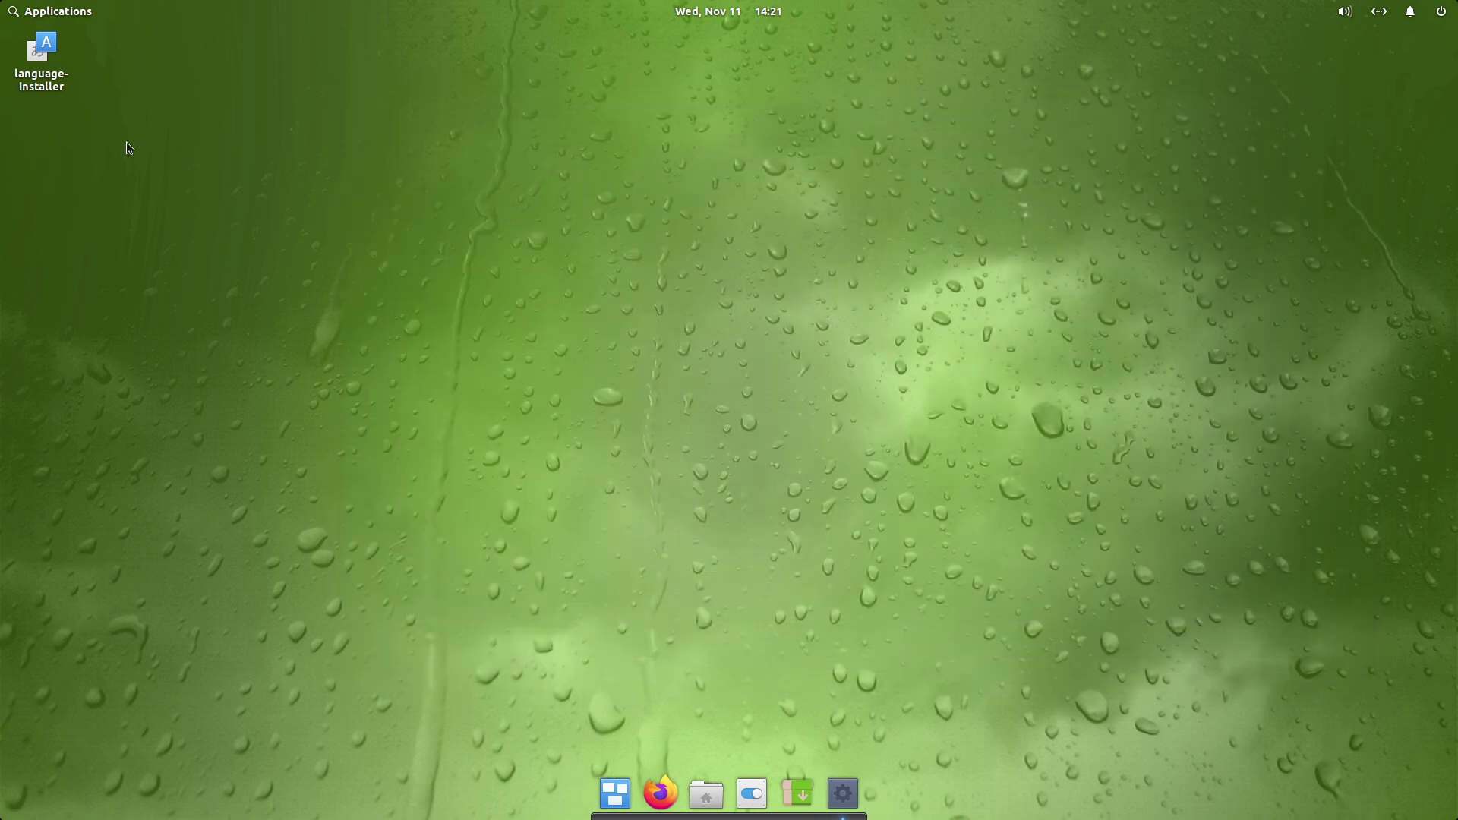
Step: Examine the installed applications in each category of the applications menu, from Accessories to Universal Access
{"action": "left_click", "coordinate": [51, 17]}
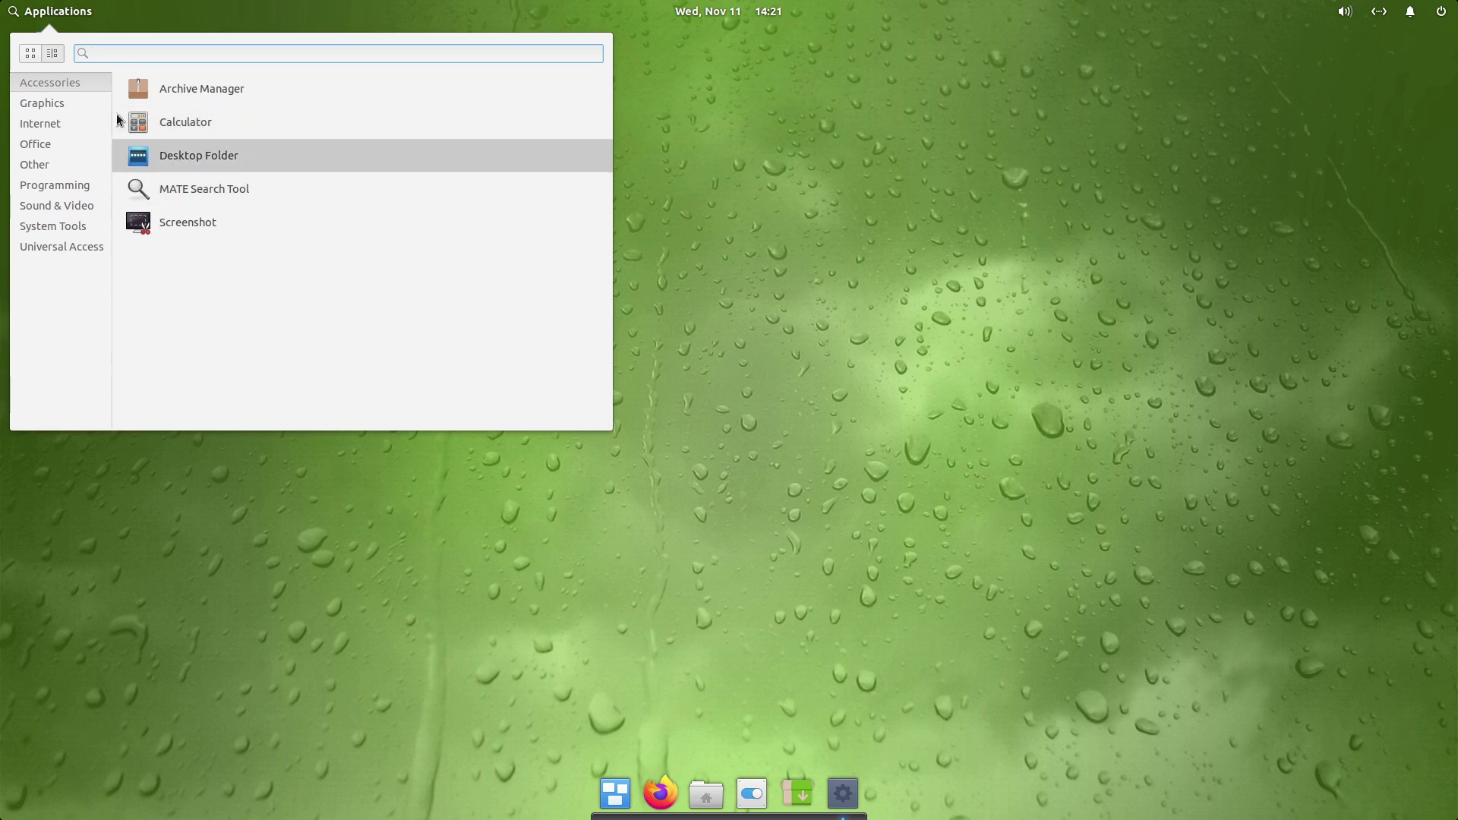
{"action": "left_click", "coordinate": [56, 104]}
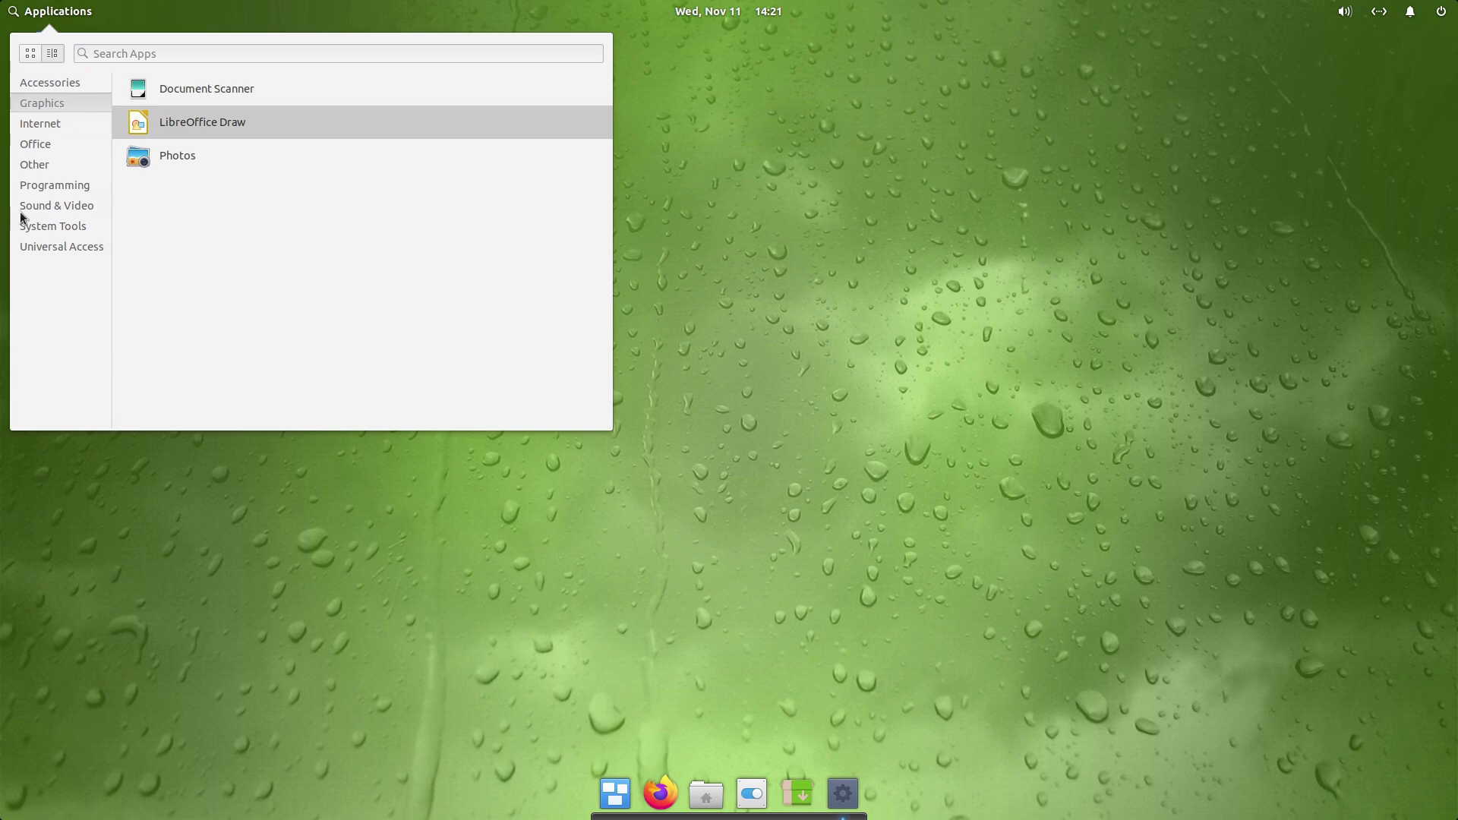
{"action": "left_click", "coordinate": [38, 121]}
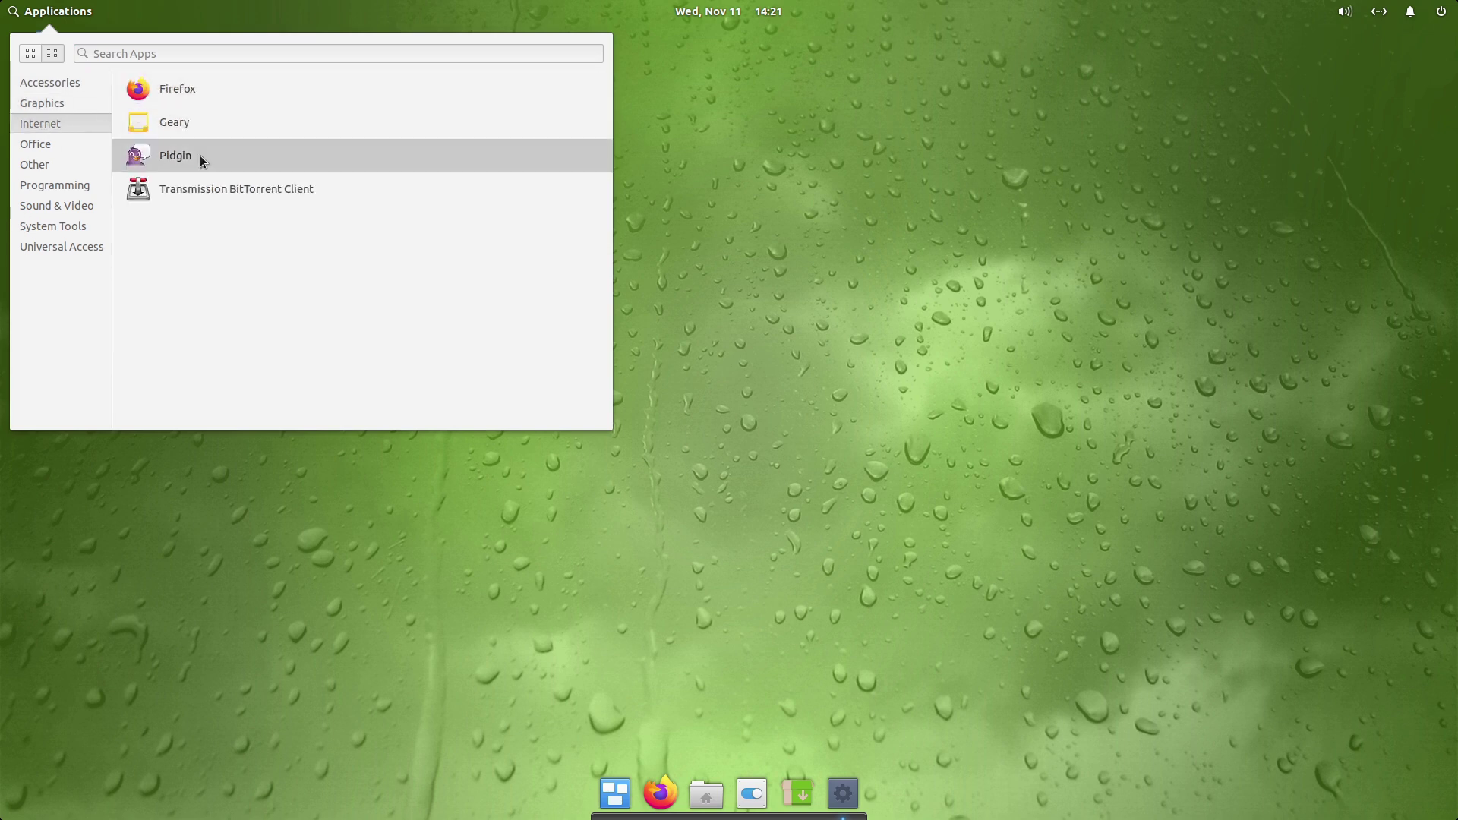
{"action": "left_click", "coordinate": [108, 142]}
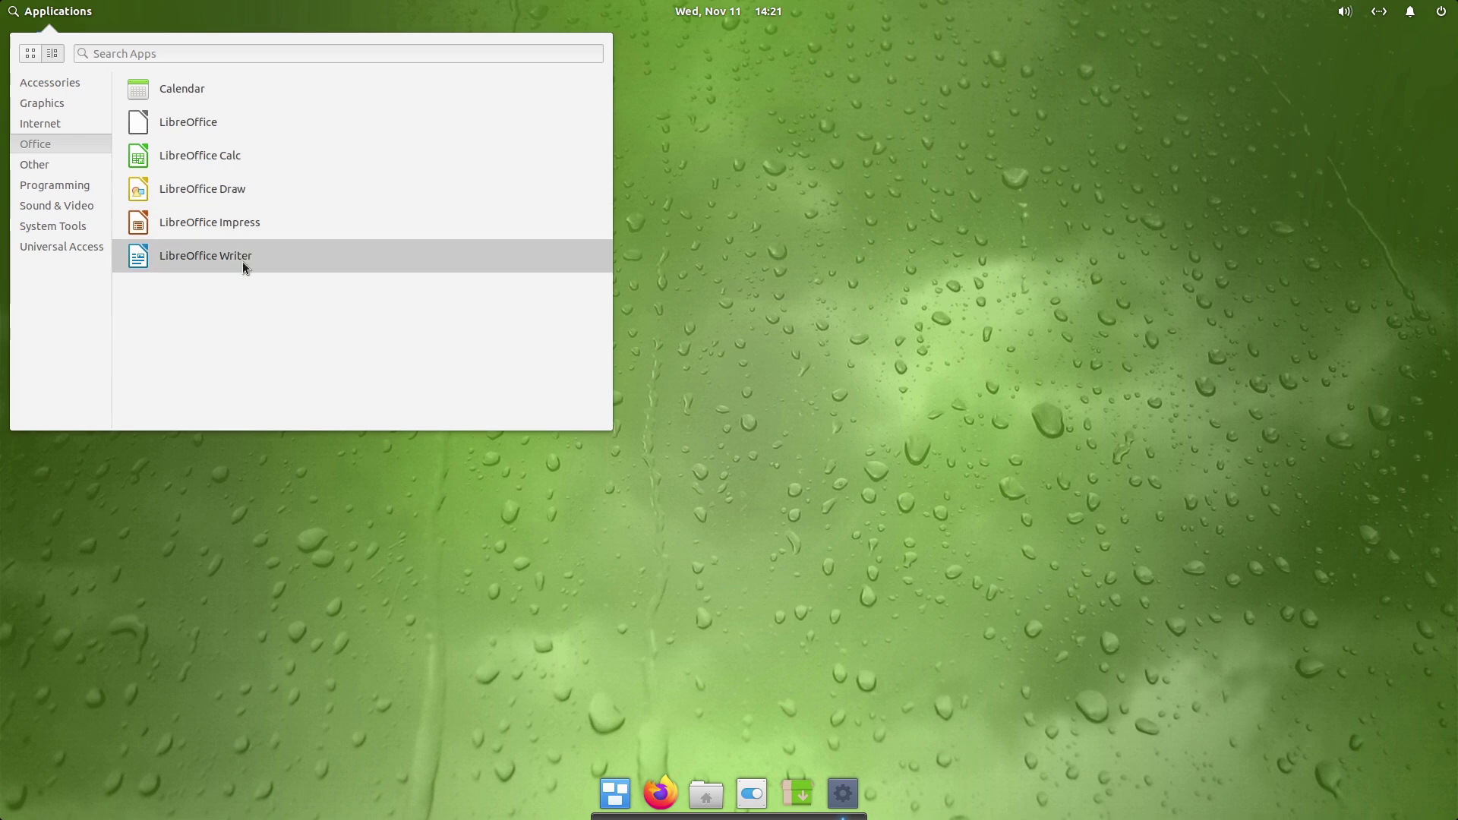
{"action": "left_click", "coordinate": [31, 164]}
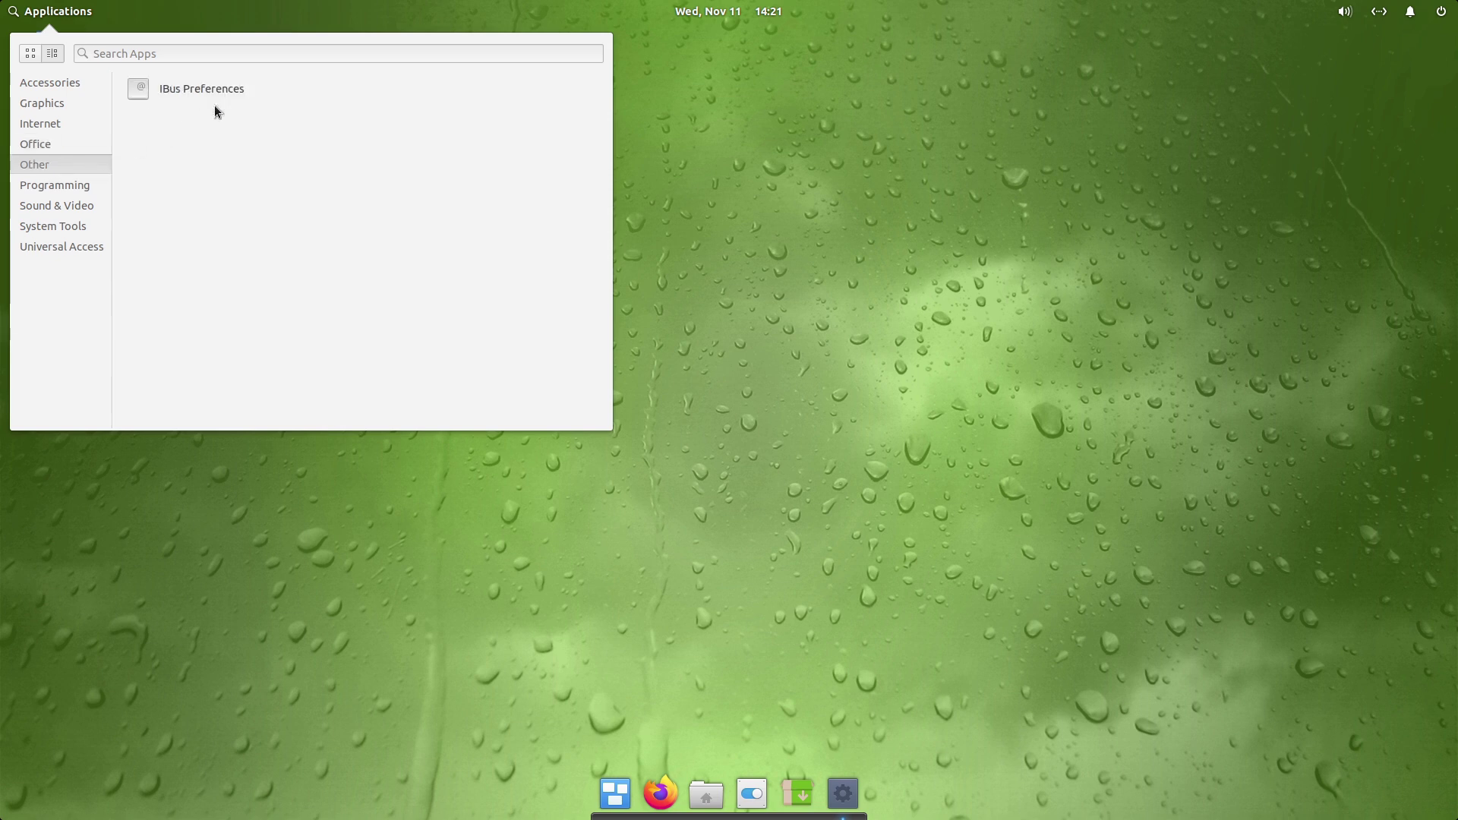
{"action": "left_click", "coordinate": [48, 186]}
{"action": "left_click", "coordinate": [59, 206]}
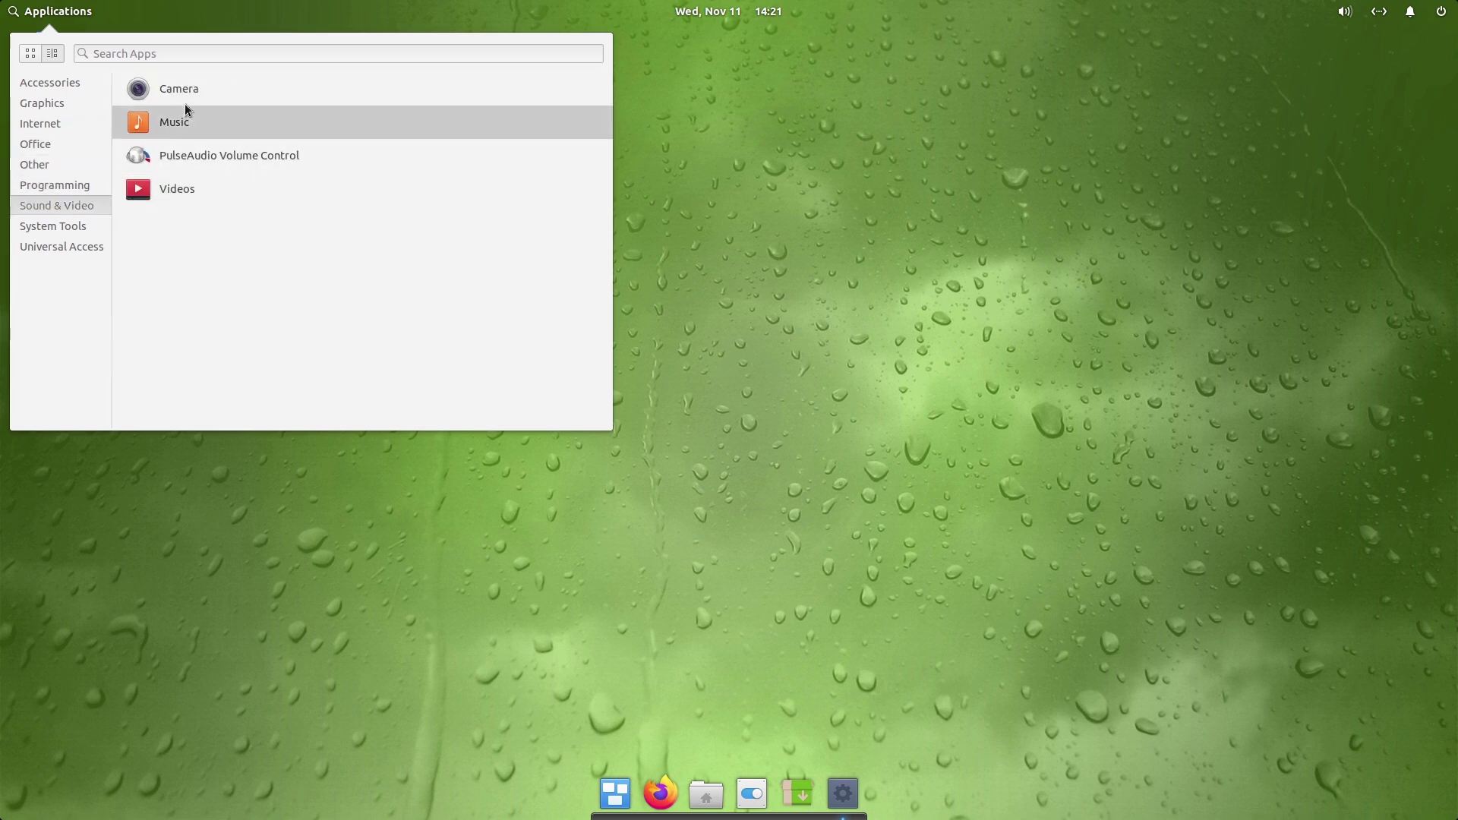
{"action": "left_click", "coordinate": [53, 226]}
{"action": "scroll", "coordinate": [253, 219], "scroll_direction": "down", "scroll_amount": 3}
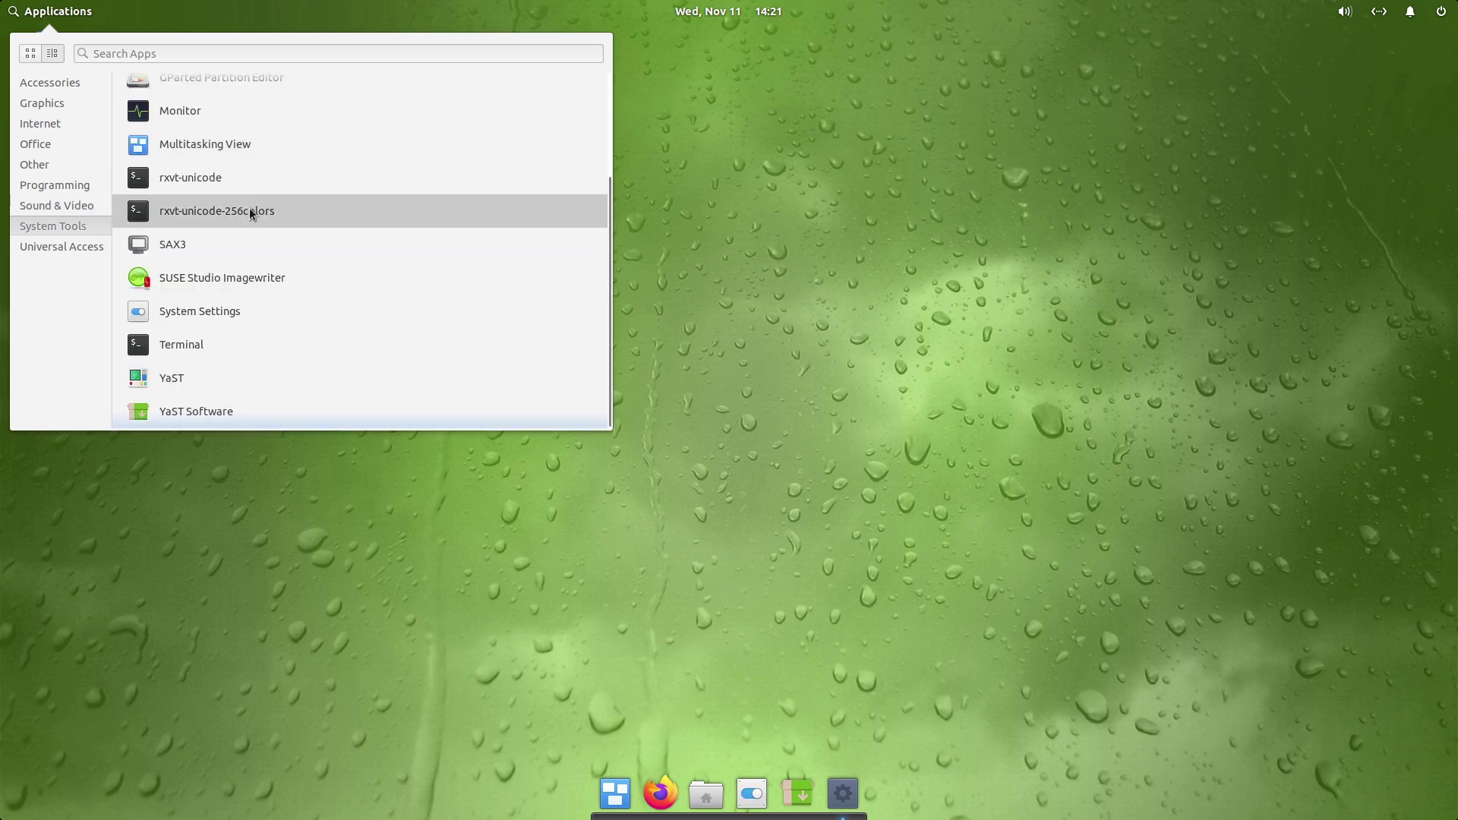
{"action": "left_click", "coordinate": [67, 247]}
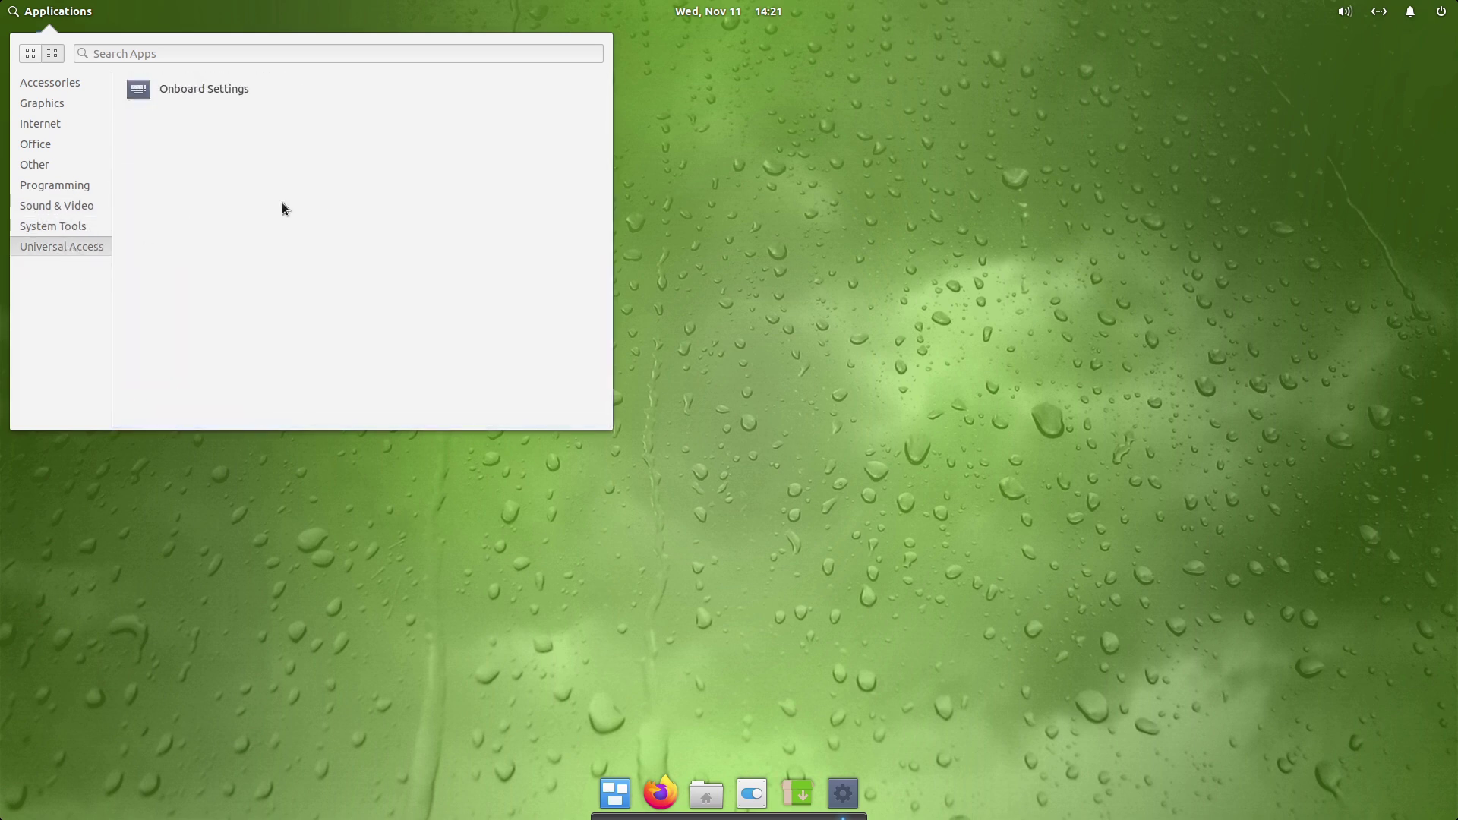
Step: Launch Monitor from the System Tools category, view the system's CPU, memory and network usage, and close it
{"action": "left_click", "coordinate": [43, 230]}
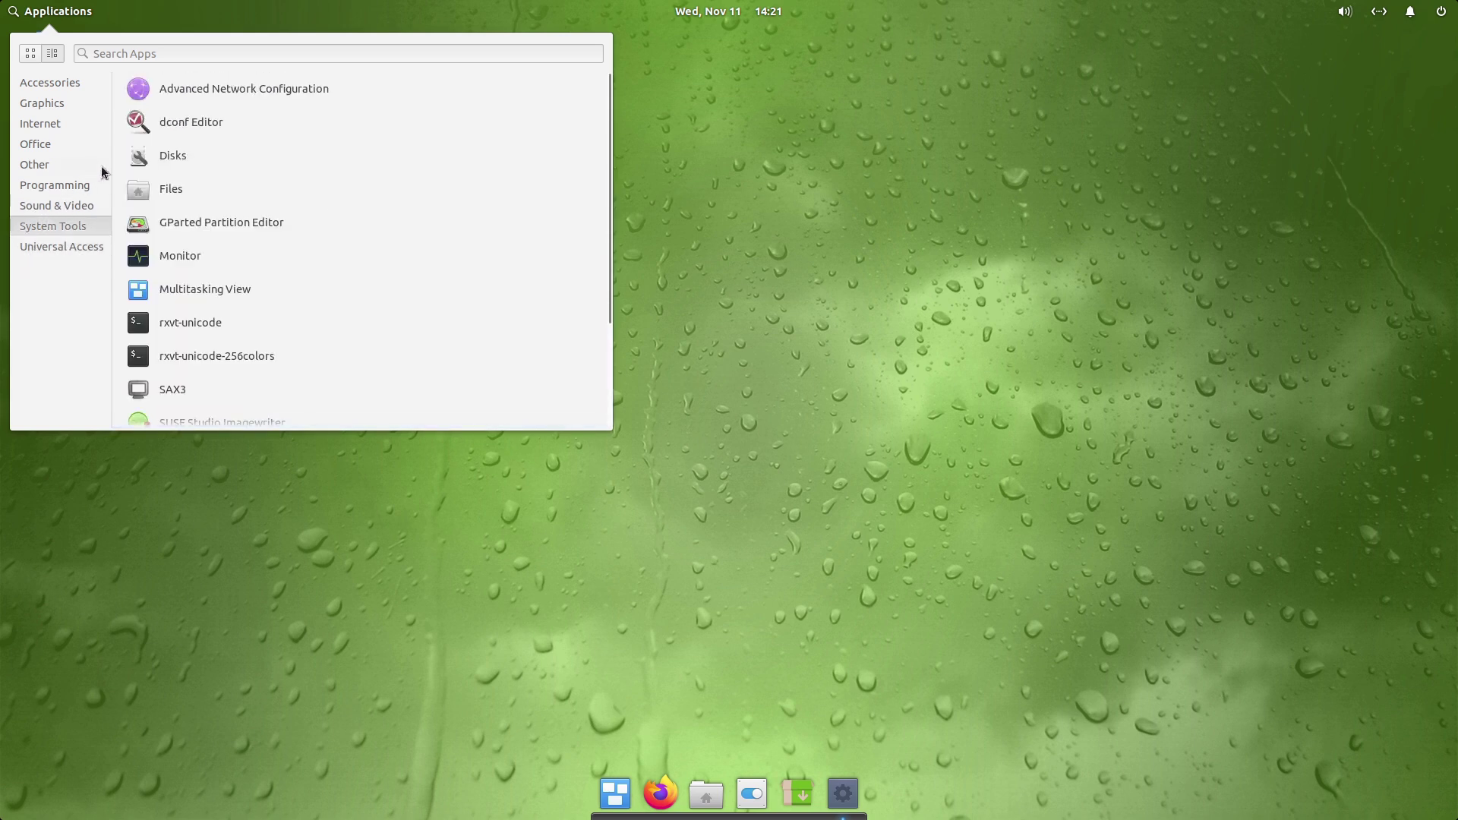
{"action": "left_click", "coordinate": [178, 255]}
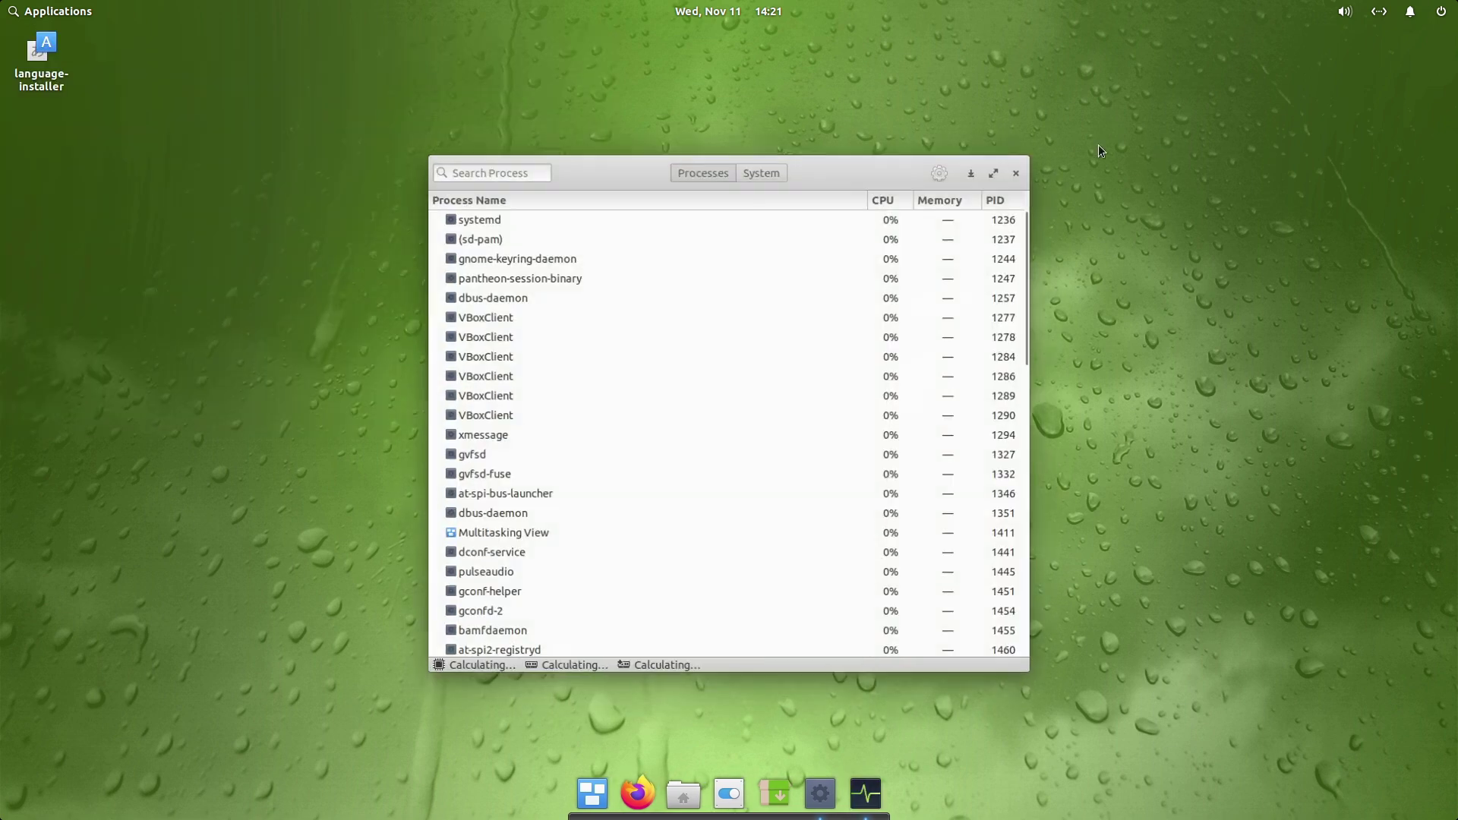
{"action": "left_click", "coordinate": [773, 168]}
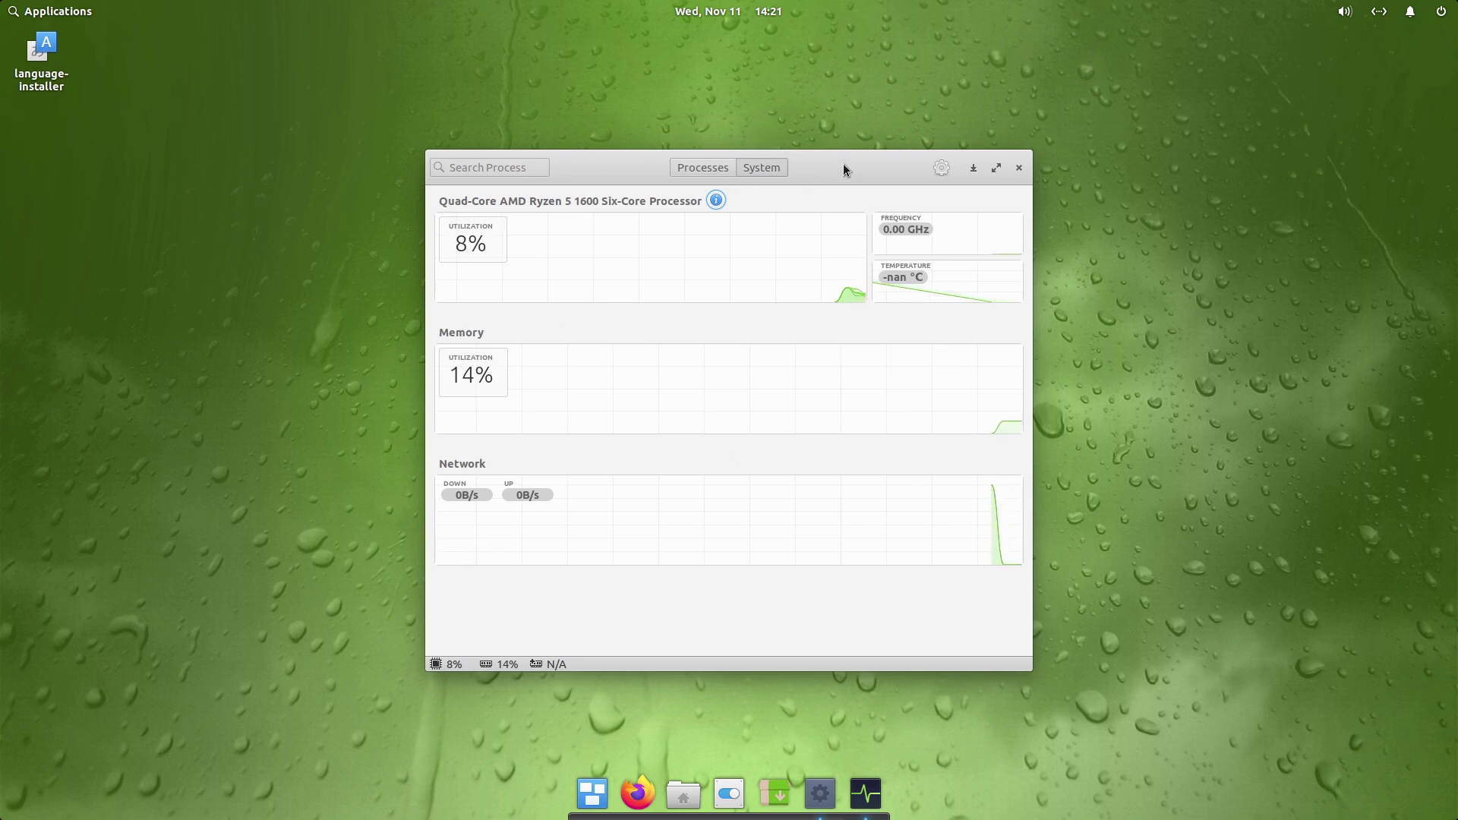
{"action": "left_click_drag", "start_coordinate": [843, 162], "coordinate": [920, 138]}
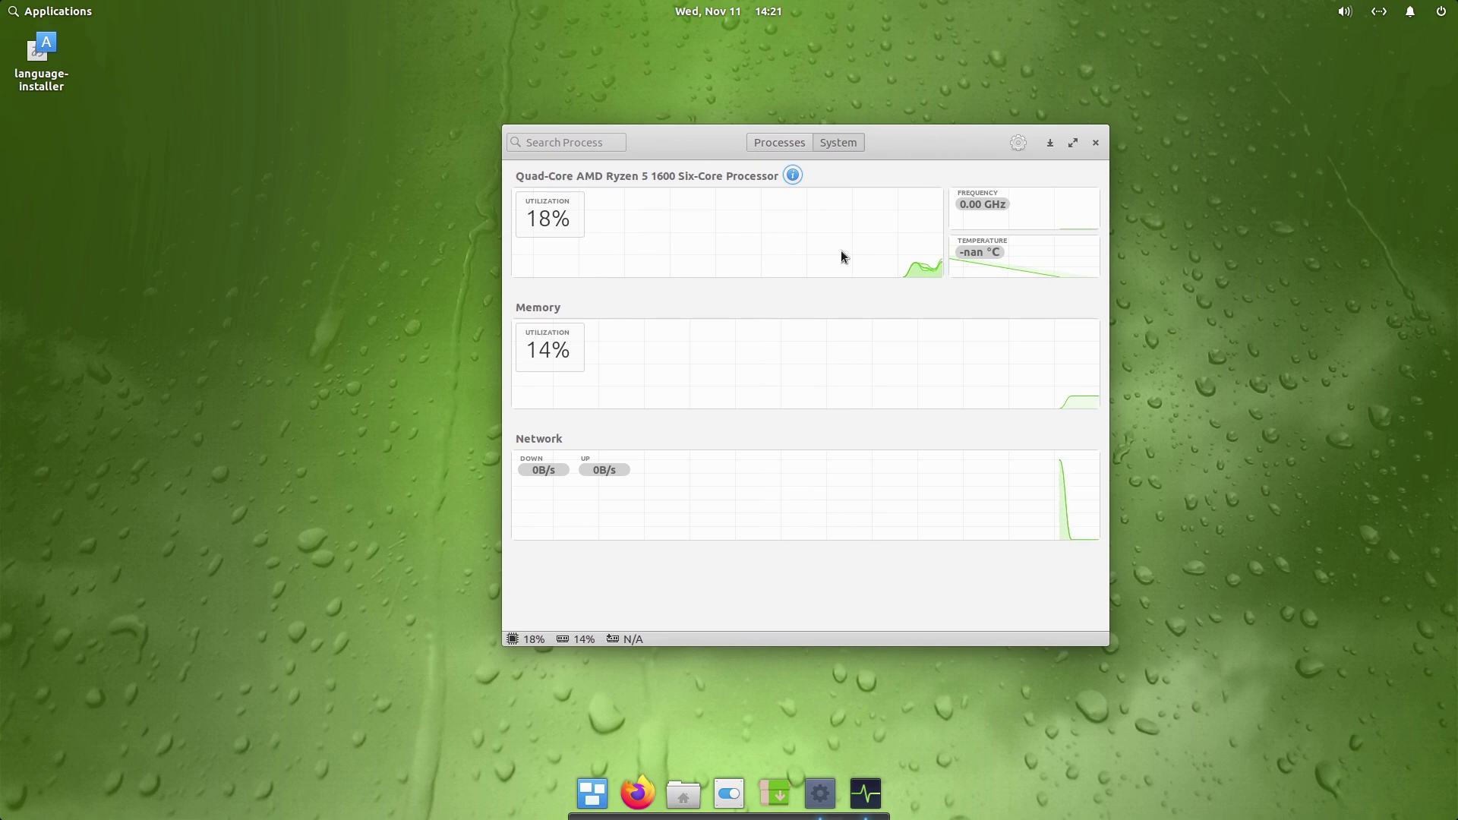
{"action": "left_click", "coordinate": [1095, 142]}
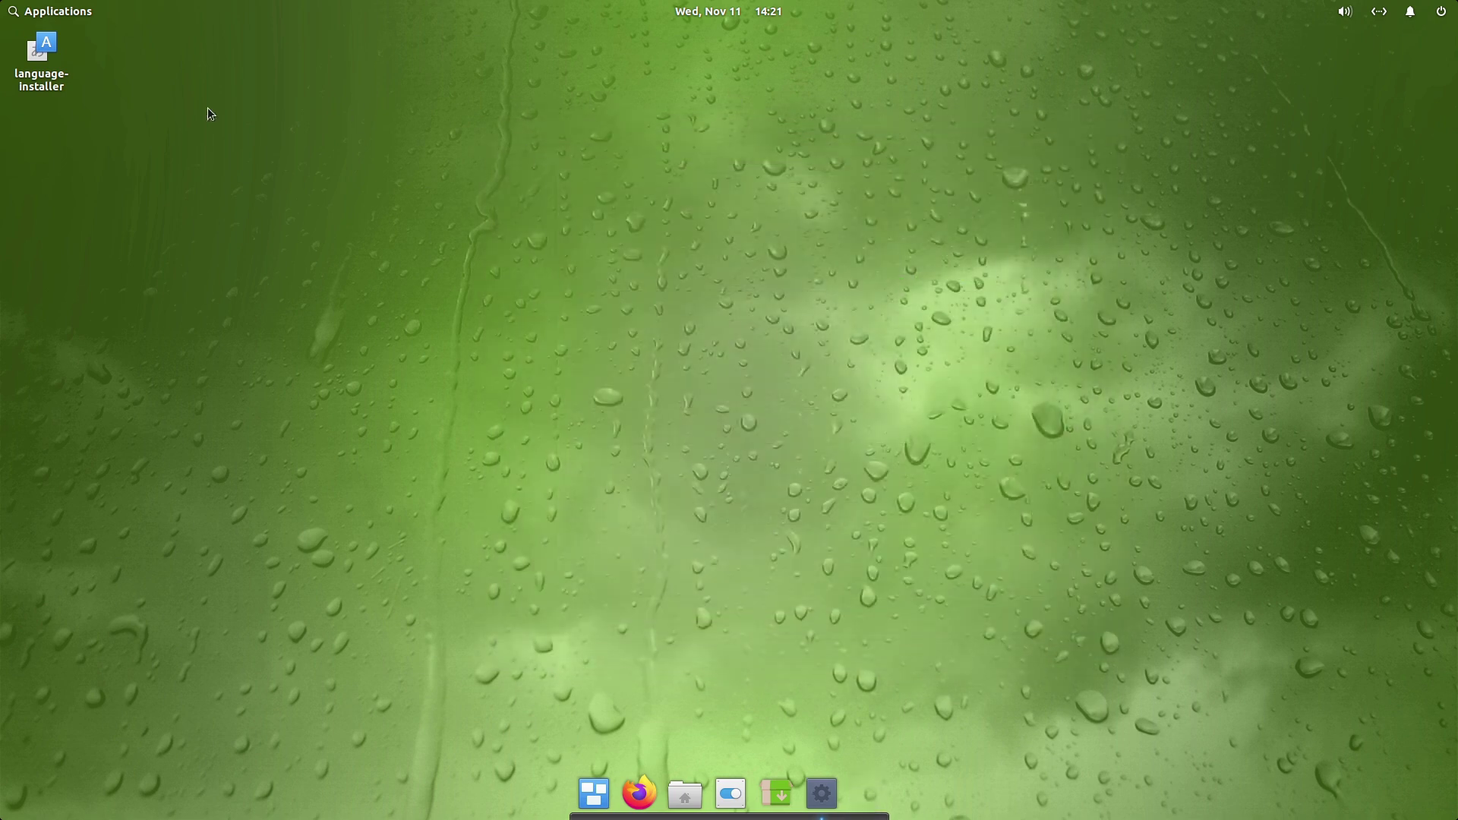
Step: Switch the applications menu from category view to grid view
{"action": "left_click", "coordinate": [35, 12]}
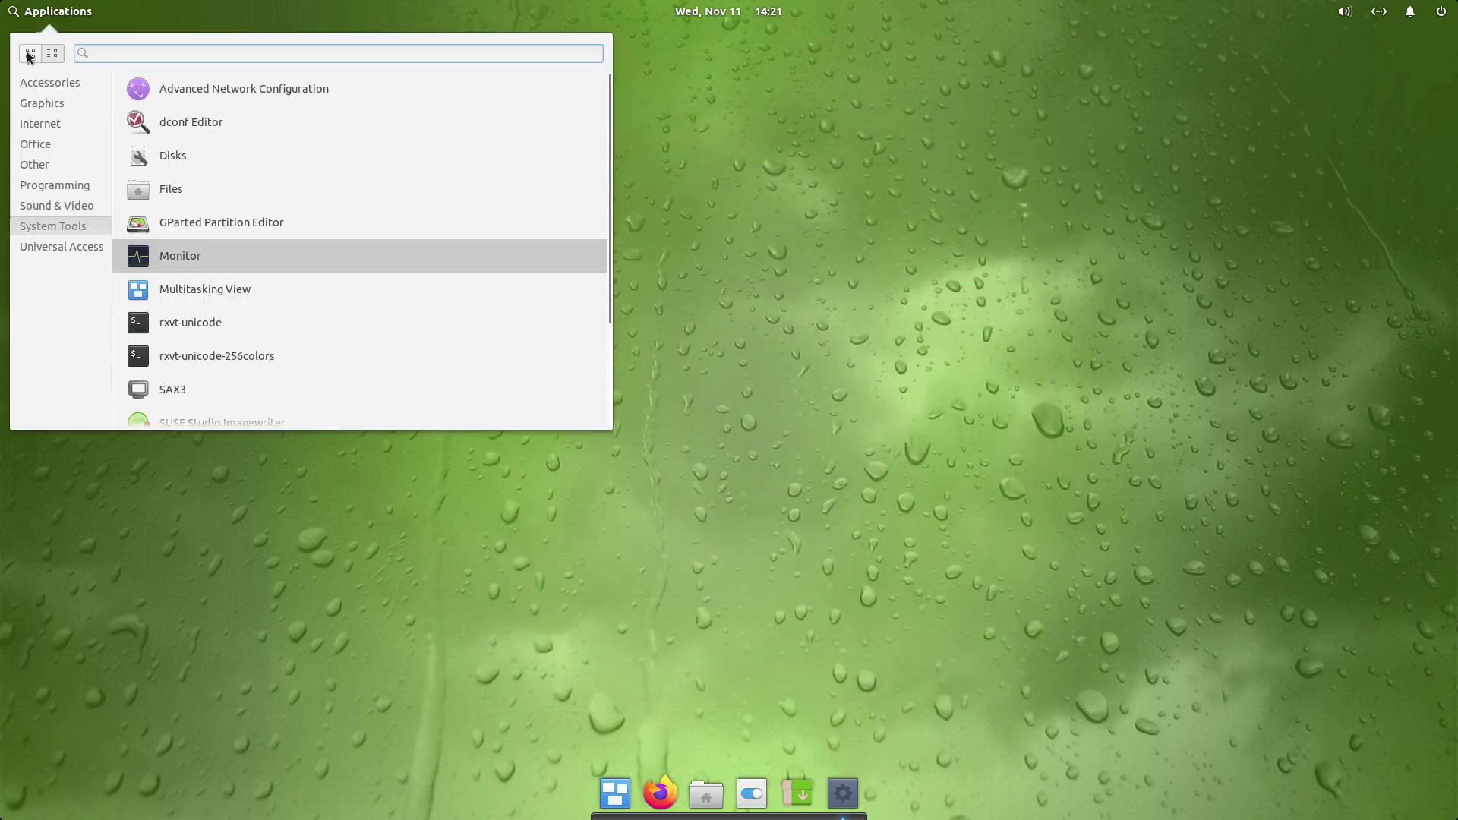
{"action": "left_click", "coordinate": [29, 53]}
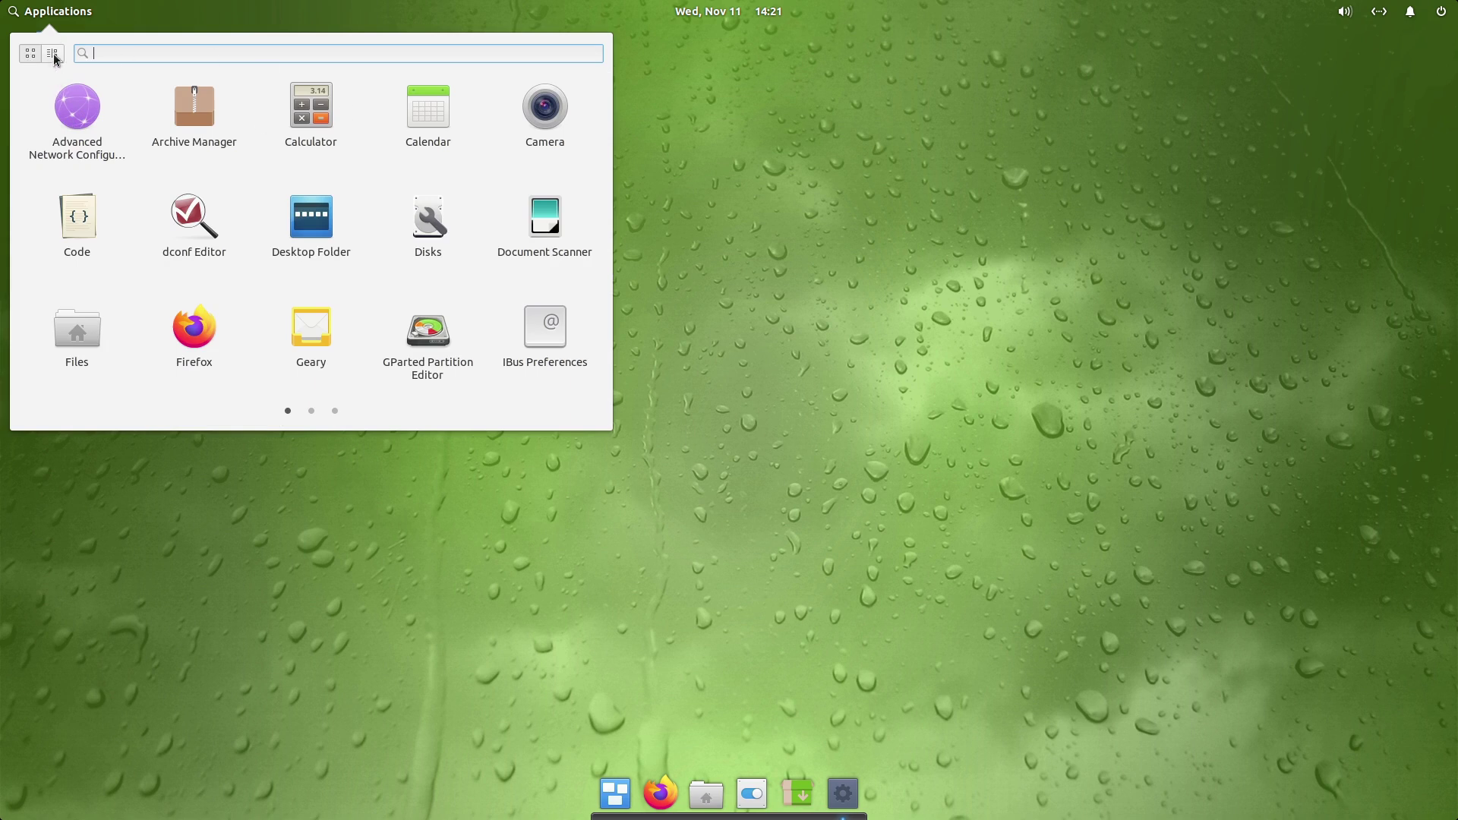
Step: Browse all three pages of the applications grid and return to the first page
{"action": "left_click", "coordinate": [313, 411]}
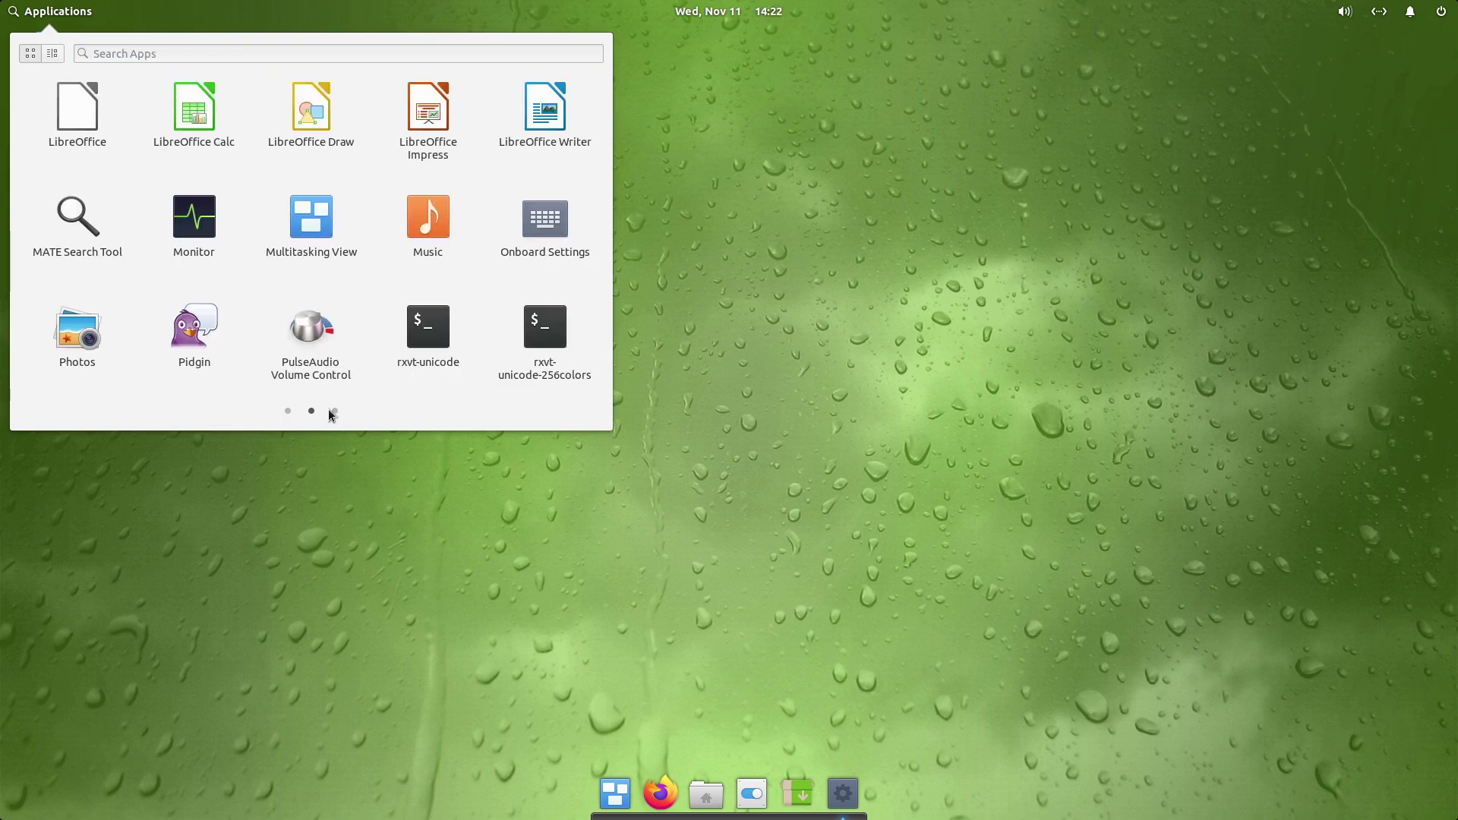
{"action": "left_click", "coordinate": [334, 412]}
{"action": "left_click", "coordinate": [288, 412]}
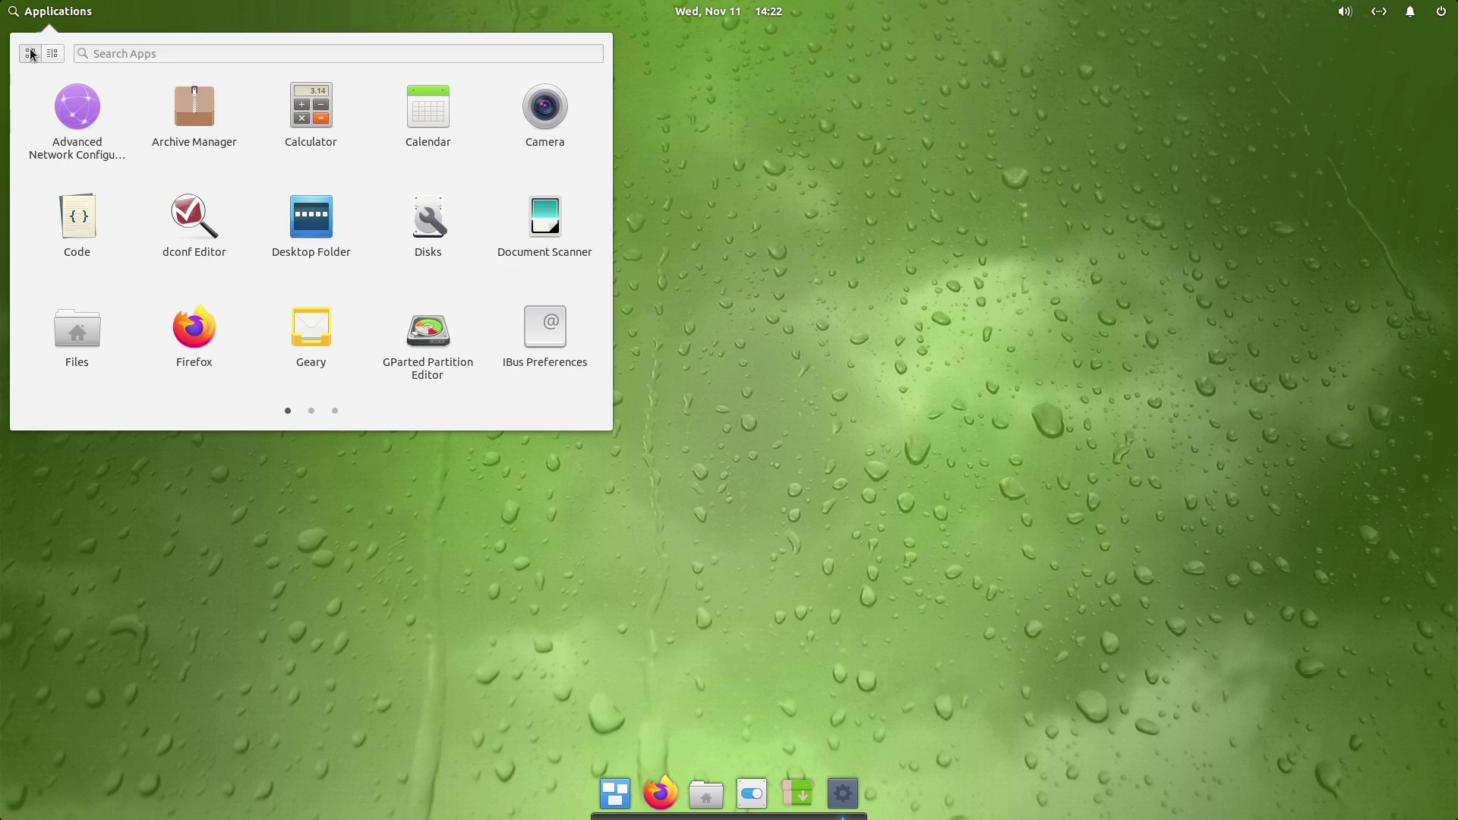
Step: Switch the applications menu back to category view, check the Graphics and Internet categories, and close the menu
{"action": "left_click", "coordinate": [59, 53]}
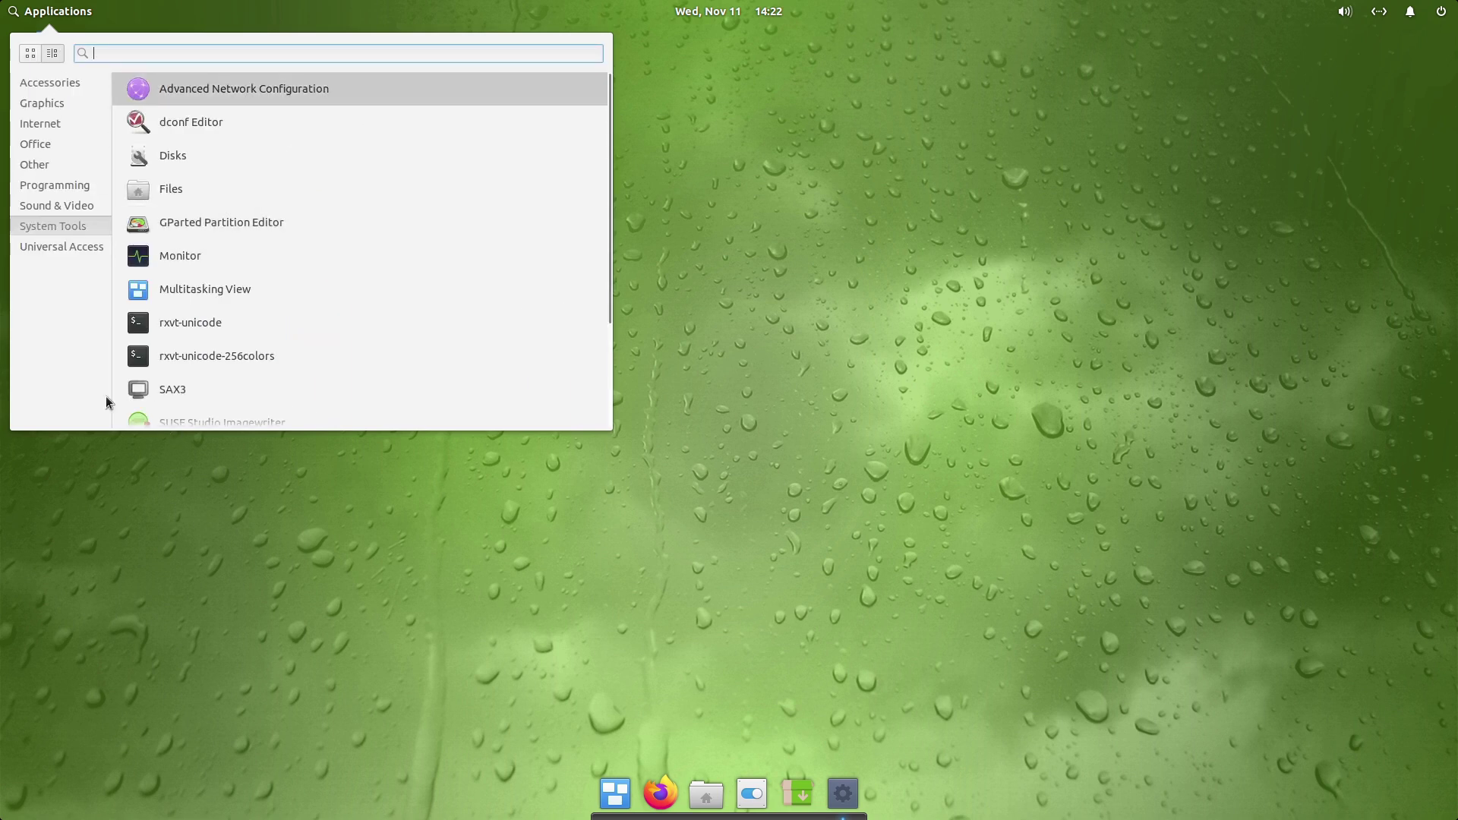
{"action": "left_click", "coordinate": [47, 105]}
{"action": "left_click", "coordinate": [46, 122]}
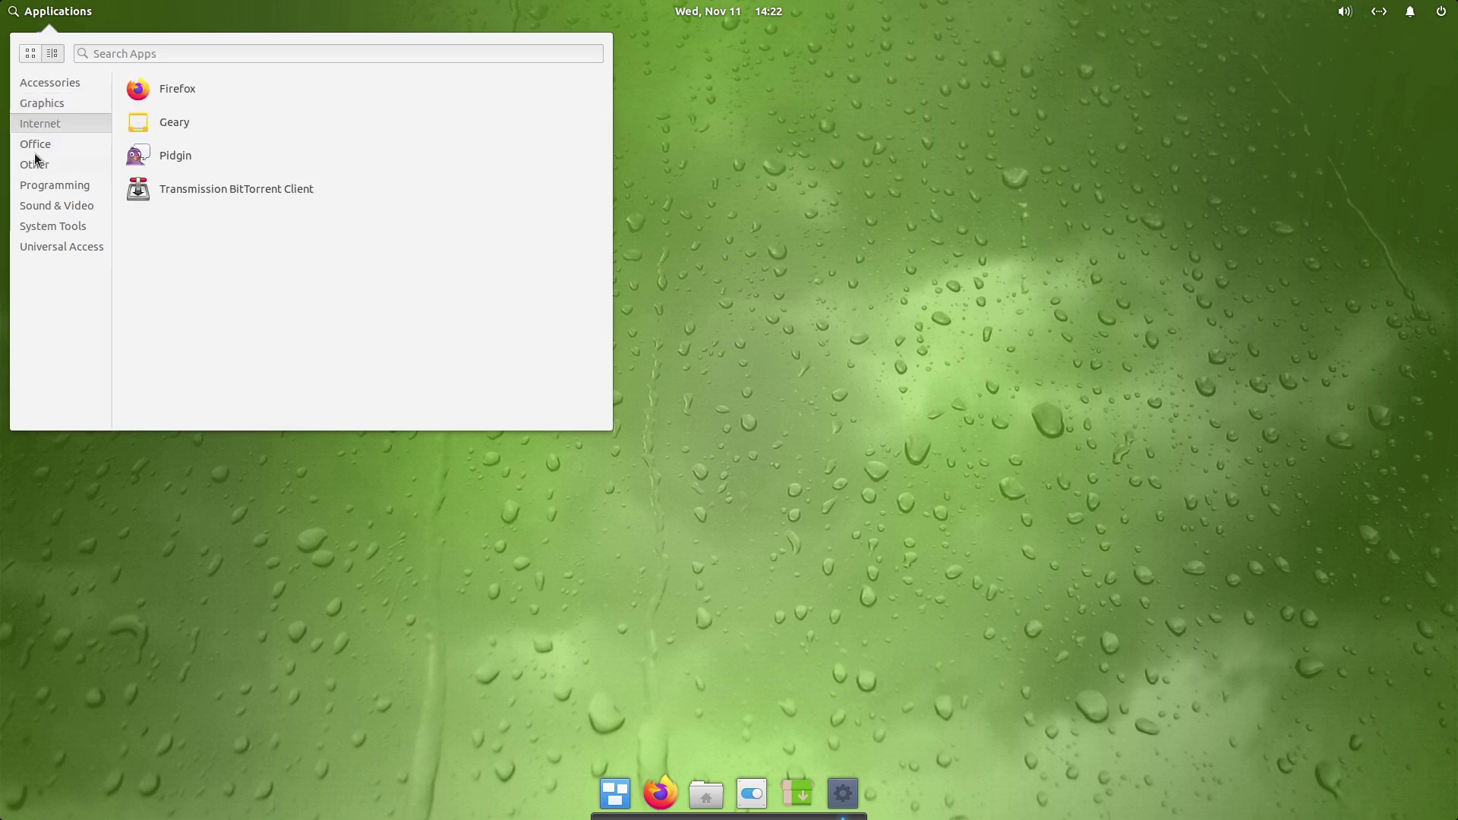
{"action": "left_click", "coordinate": [729, 477]}
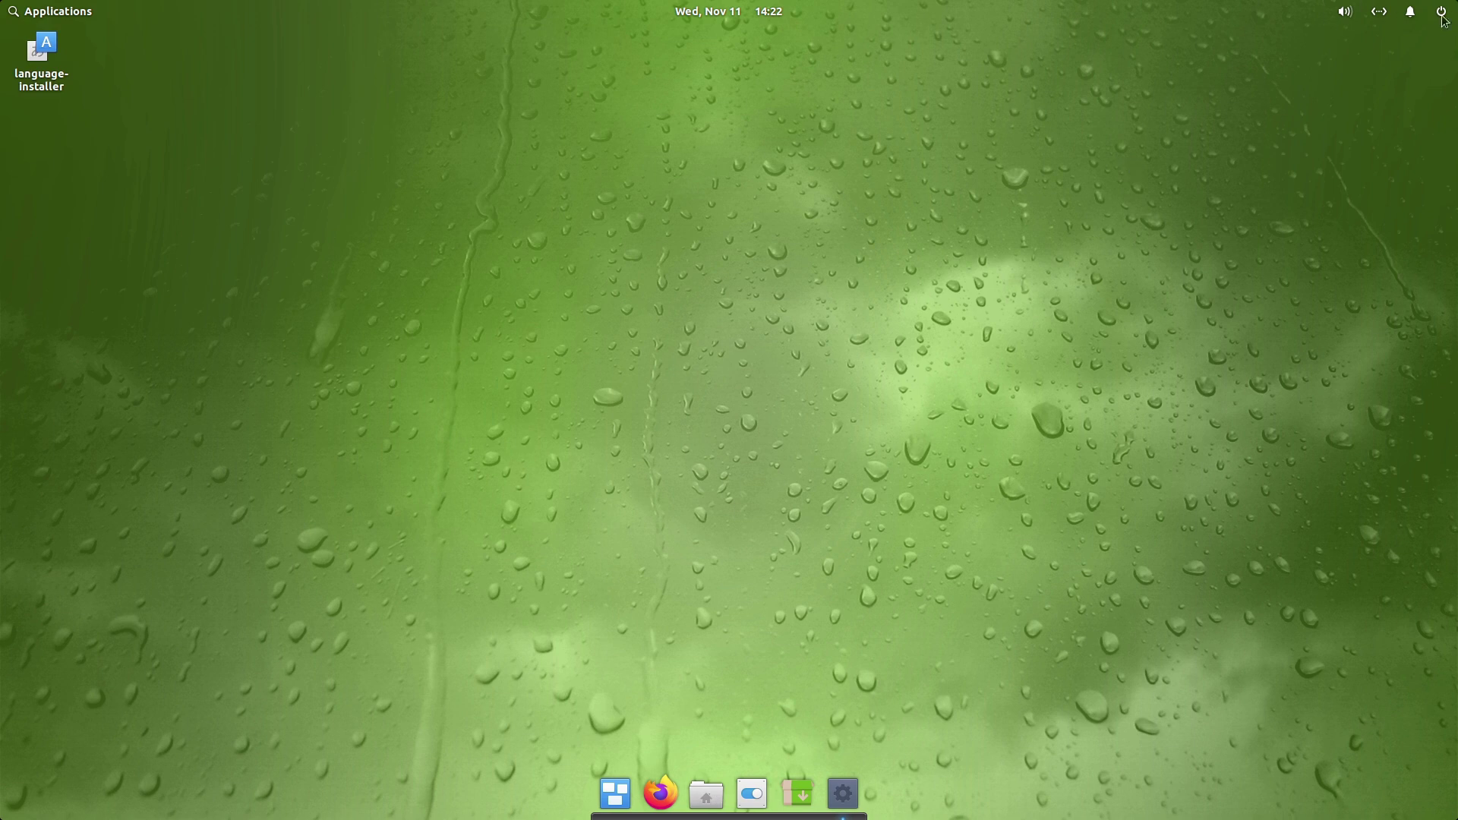
Step: Open System Settings, and find and launch the YaST Control Center by searching for yast, authenticating with the root password
{"action": "left_click", "coordinate": [752, 797]}
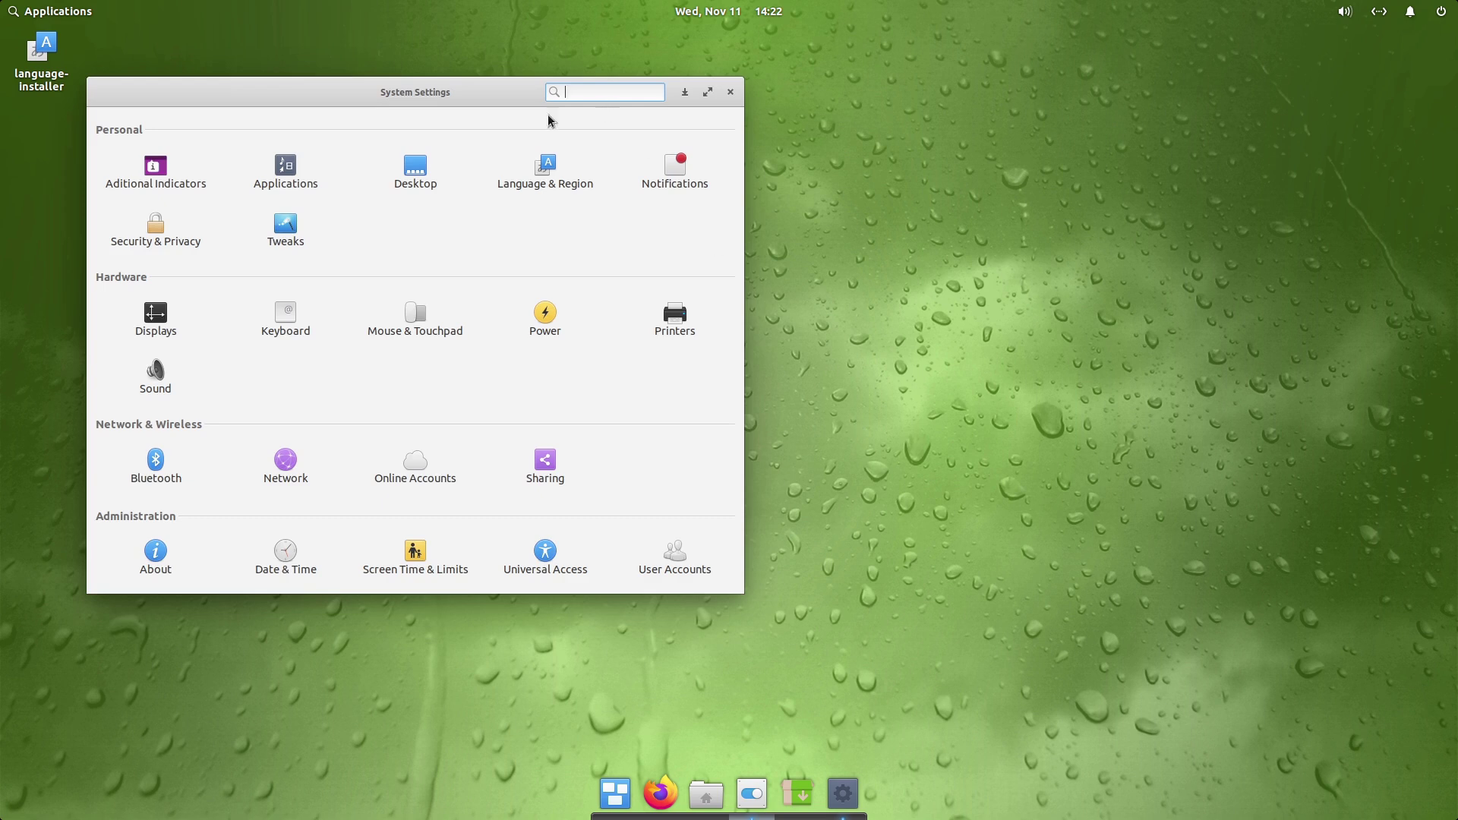
{"action": "left_click_drag", "start_coordinate": [422, 95], "coordinate": [929, 42]}
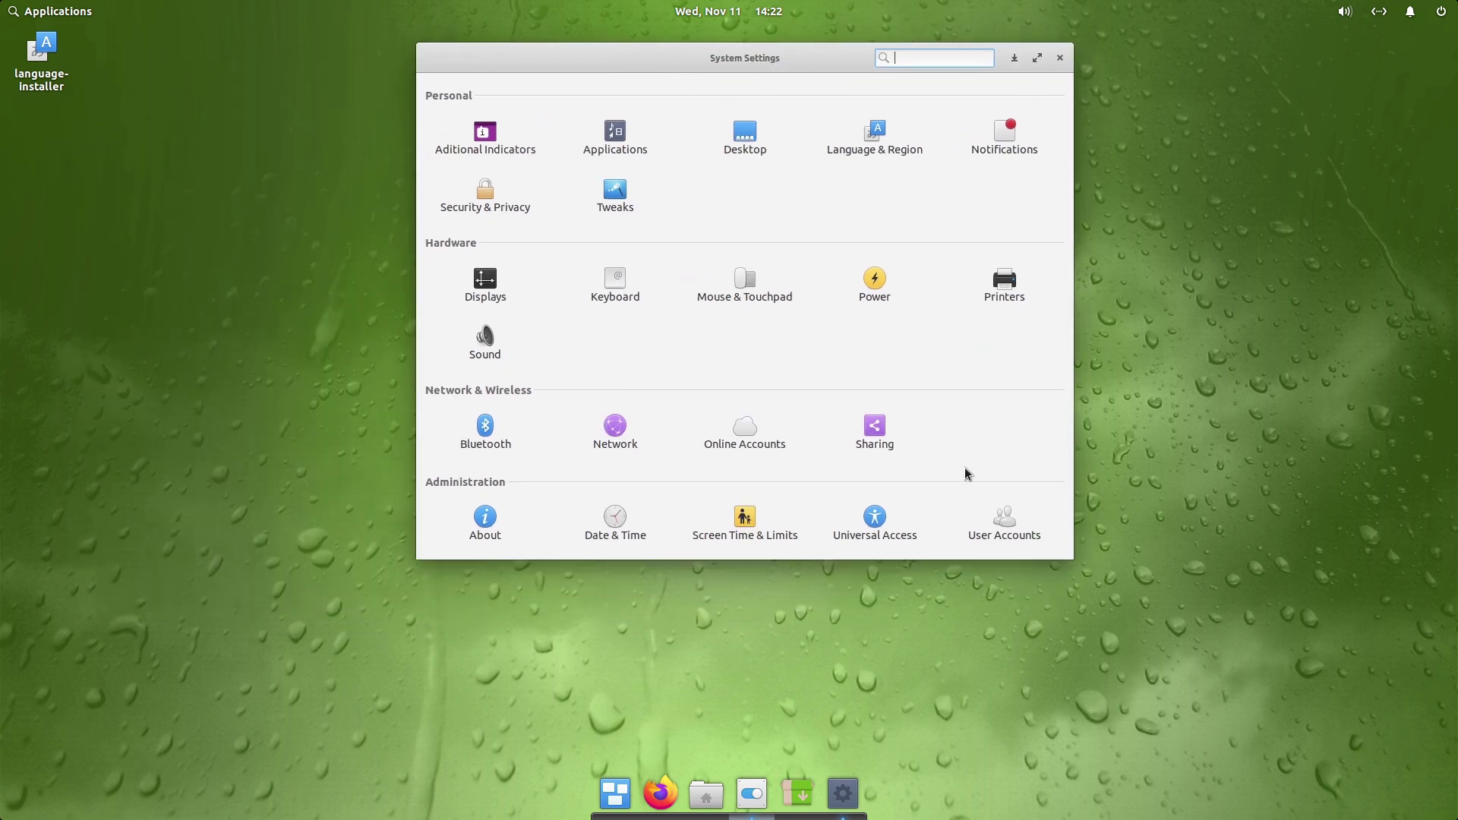
{"action": "left_click", "coordinate": [13, 9]}
{"action": "type", "text": "yast"}
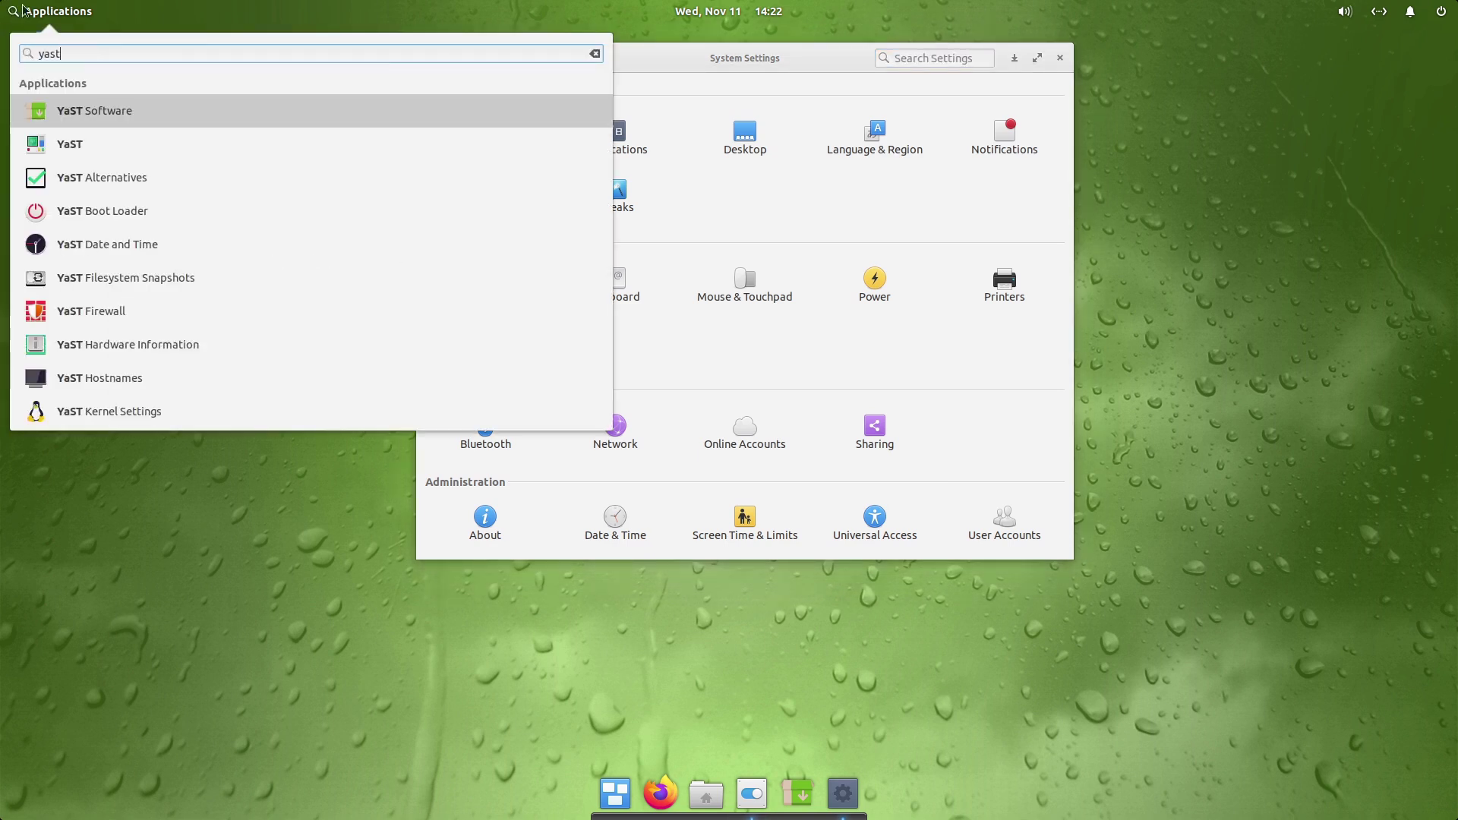
{"action": "left_click", "coordinate": [68, 143]}
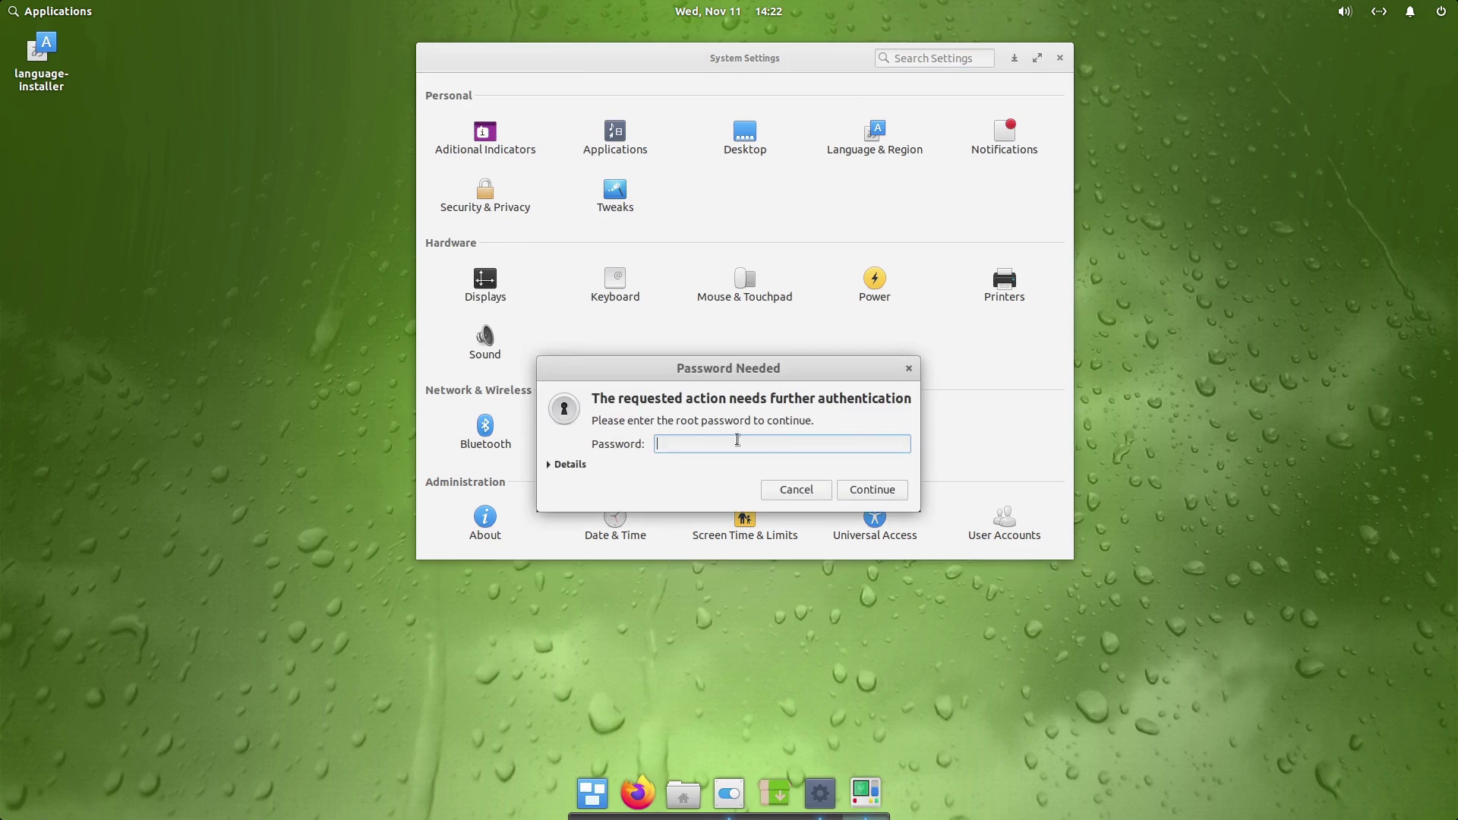
{"action": "key", "text": "Return"}
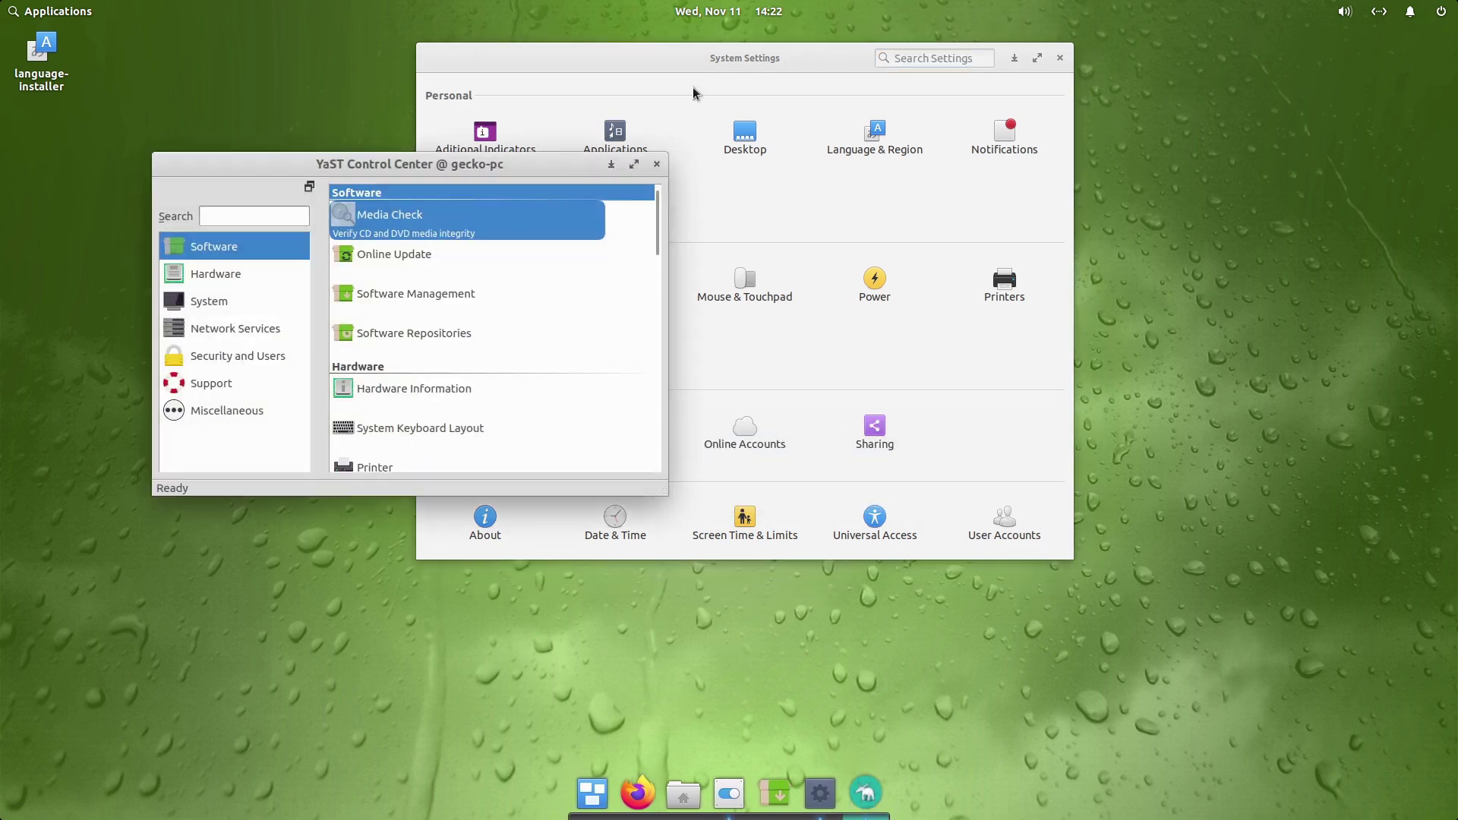
Step: Arrange System Settings and the YaST Control Center side by side and make the YaST window taller
{"action": "left_click_drag", "start_coordinate": [529, 170], "coordinate": [1200, 286]}
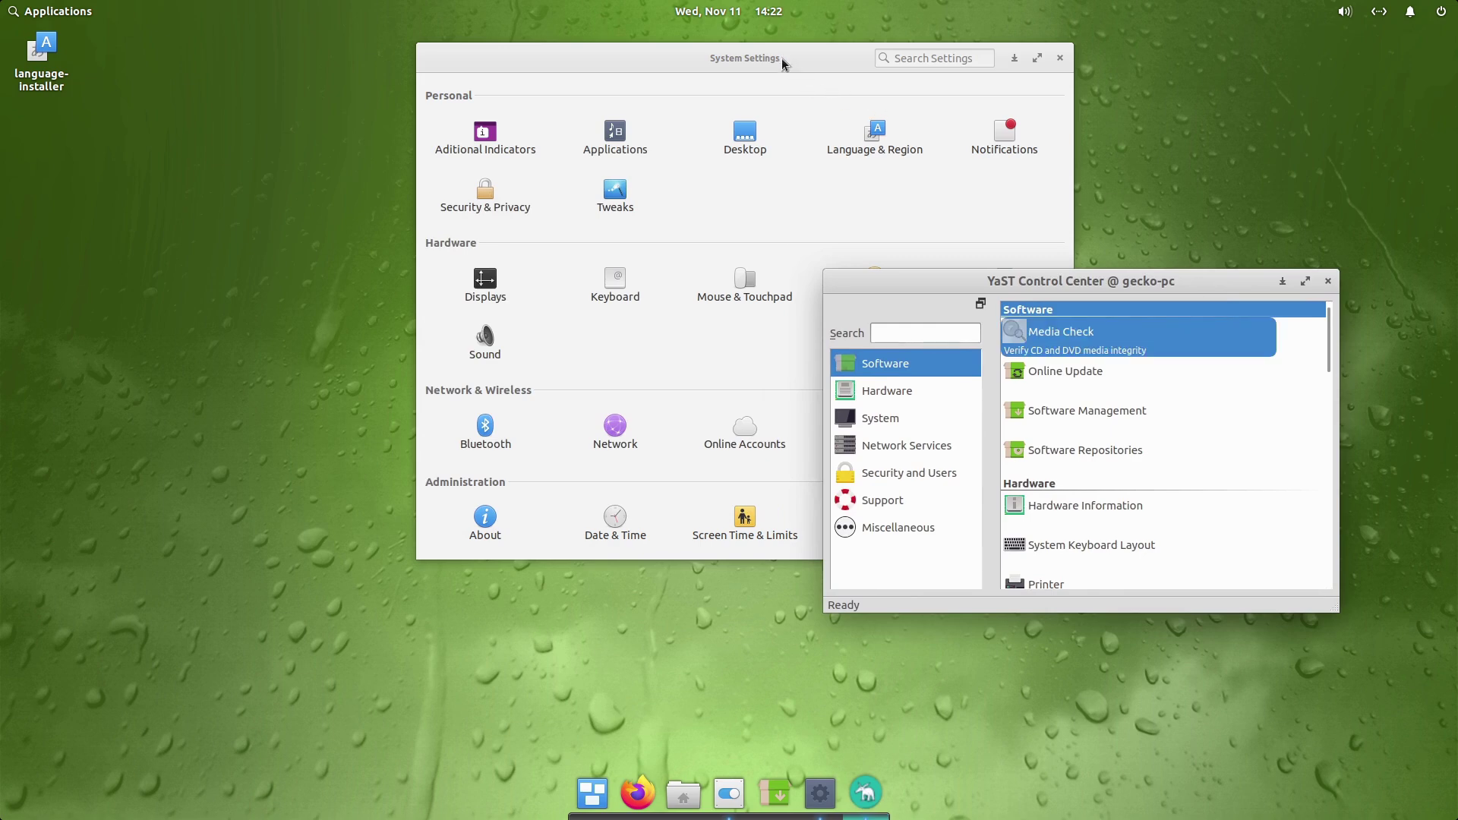
{"action": "left_click_drag", "start_coordinate": [778, 57], "coordinate": [299, 86]}
{"action": "left_click_drag", "start_coordinate": [1023, 293], "coordinate": [1064, 126]}
{"action": "left_click_drag", "start_coordinate": [1048, 443], "coordinate": [1049, 666]}
Step: Compare YaST's Hardware and System modules with the System Settings categories and close both windows
{"action": "left_click", "coordinate": [920, 230]}
{"action": "left_click", "coordinate": [920, 253]}
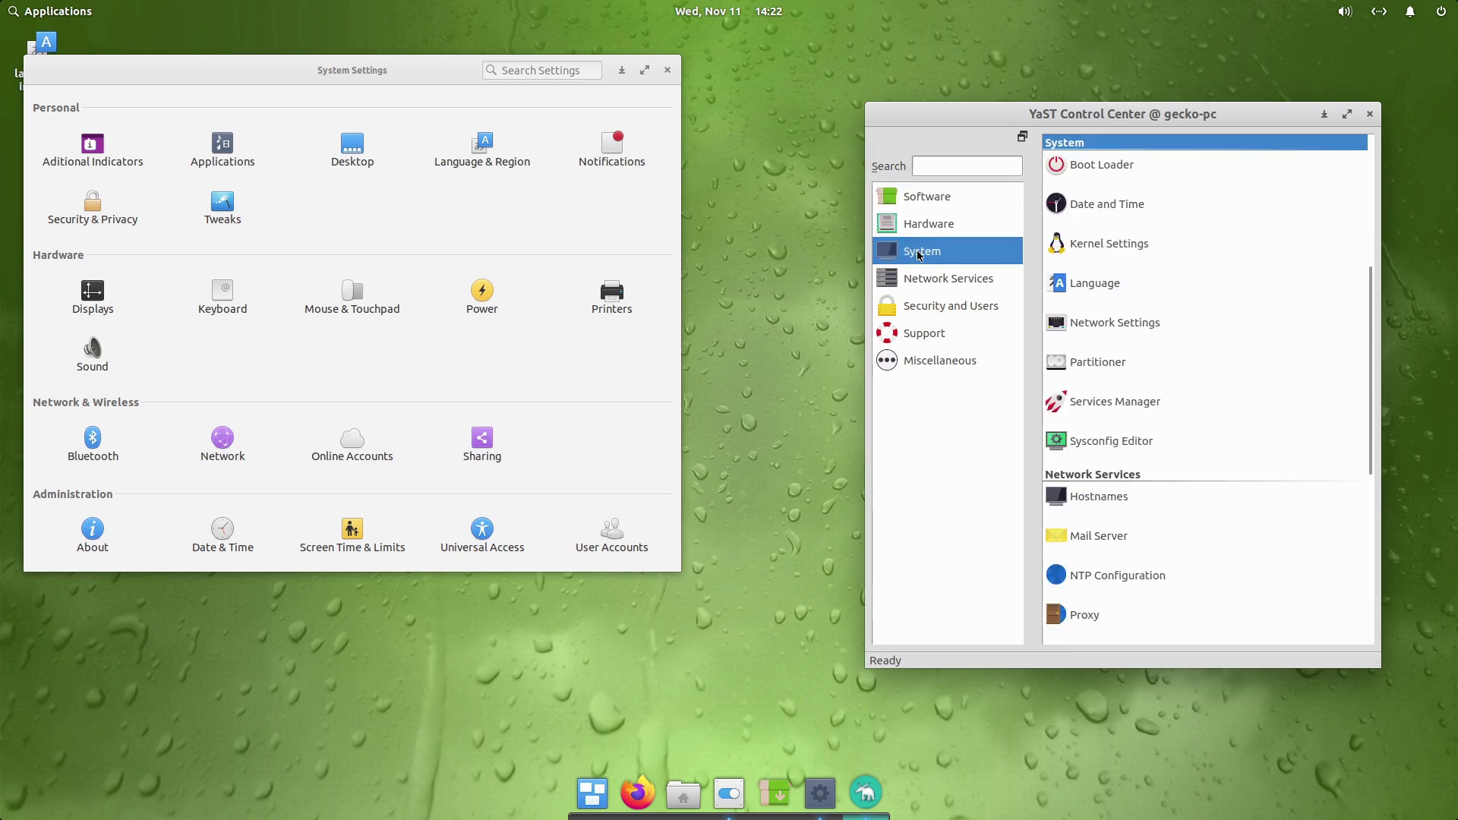
{"action": "left_click", "coordinate": [932, 226]}
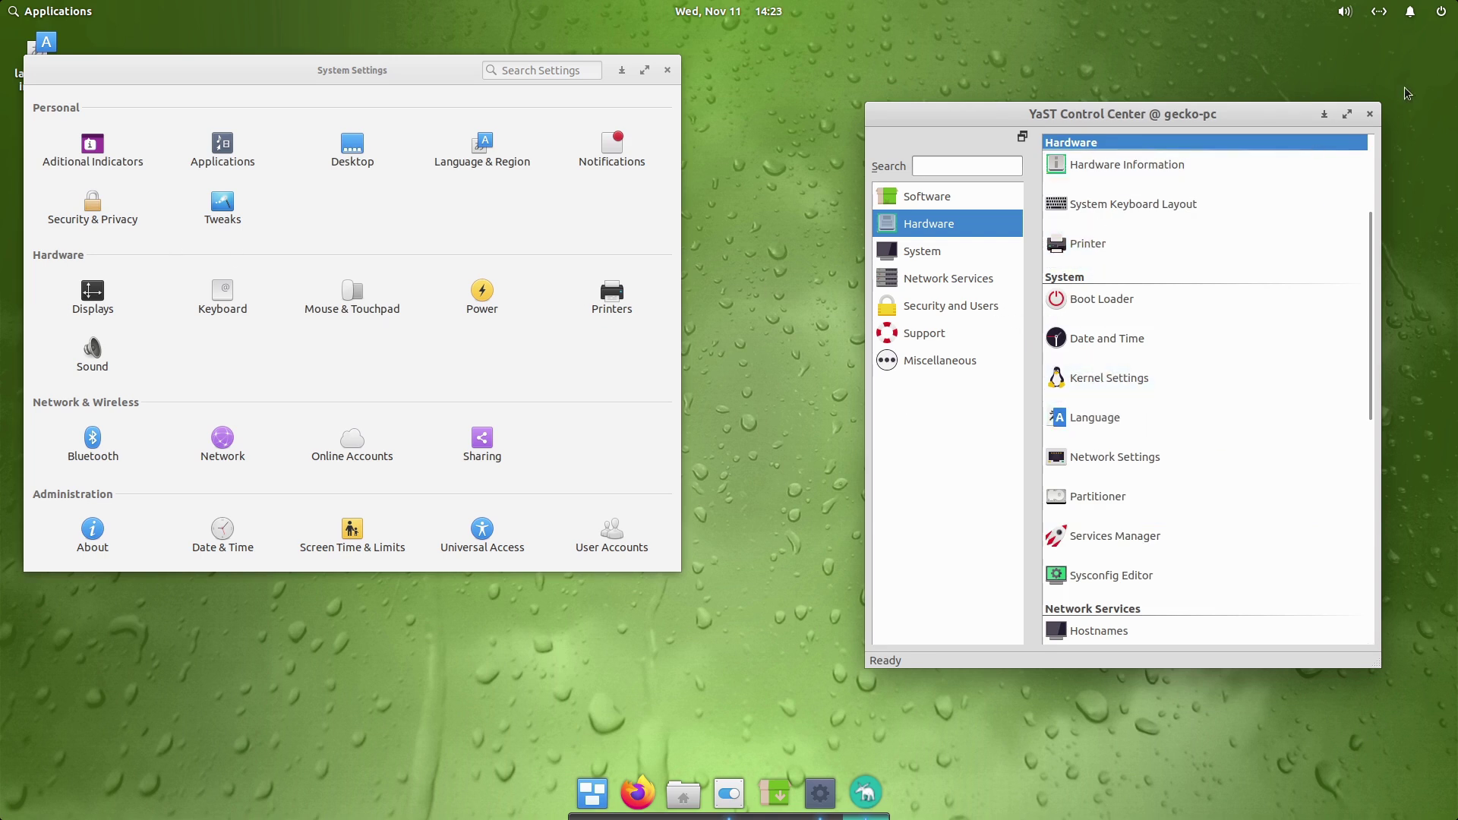
{"action": "left_click", "coordinate": [1370, 114]}
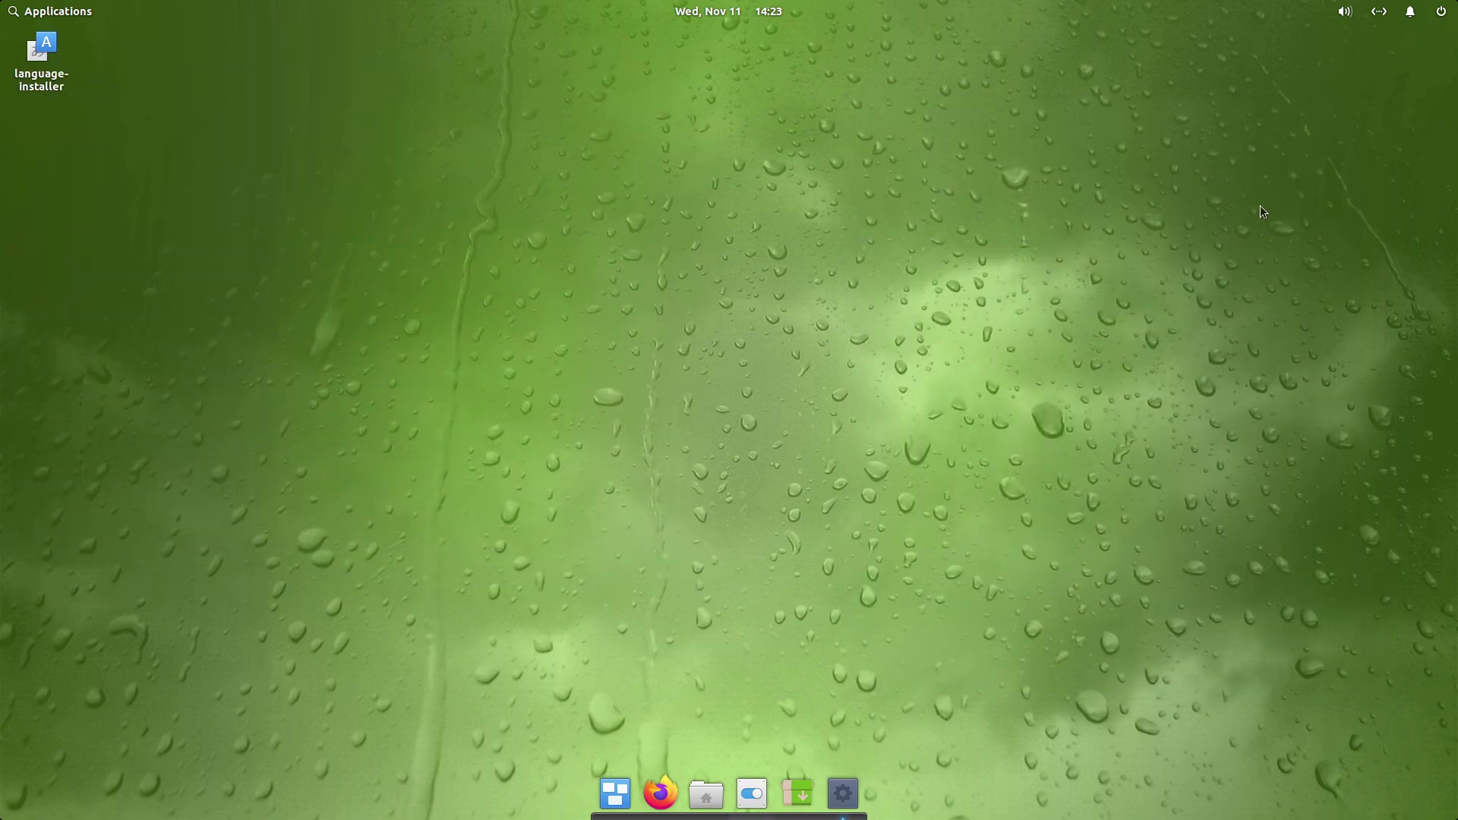
{"action": "left_click", "coordinate": [667, 70]}
{"action": "left_click", "coordinate": [44, 7]}
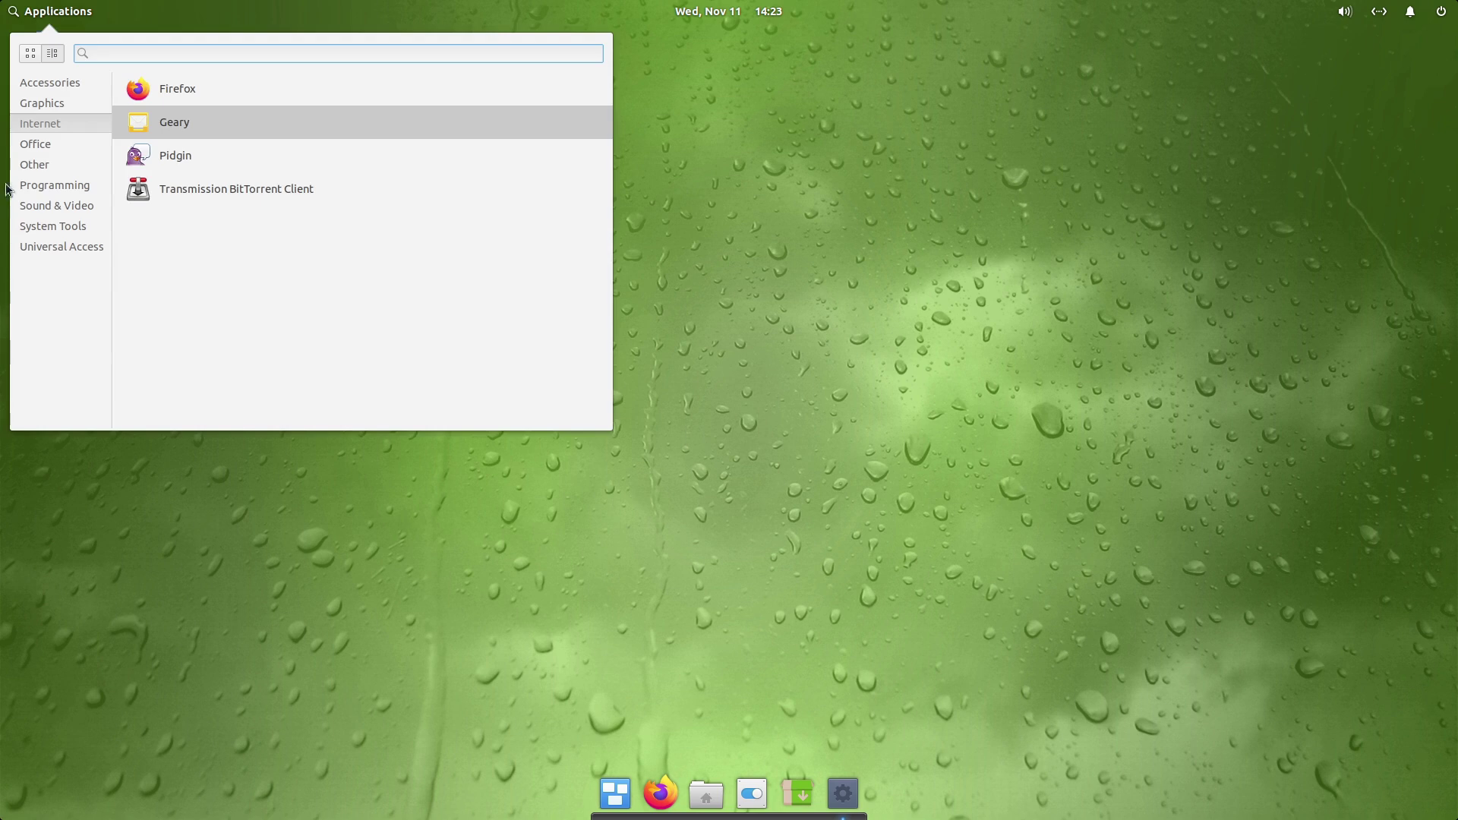
{"action": "left_click", "coordinate": [713, 313]}
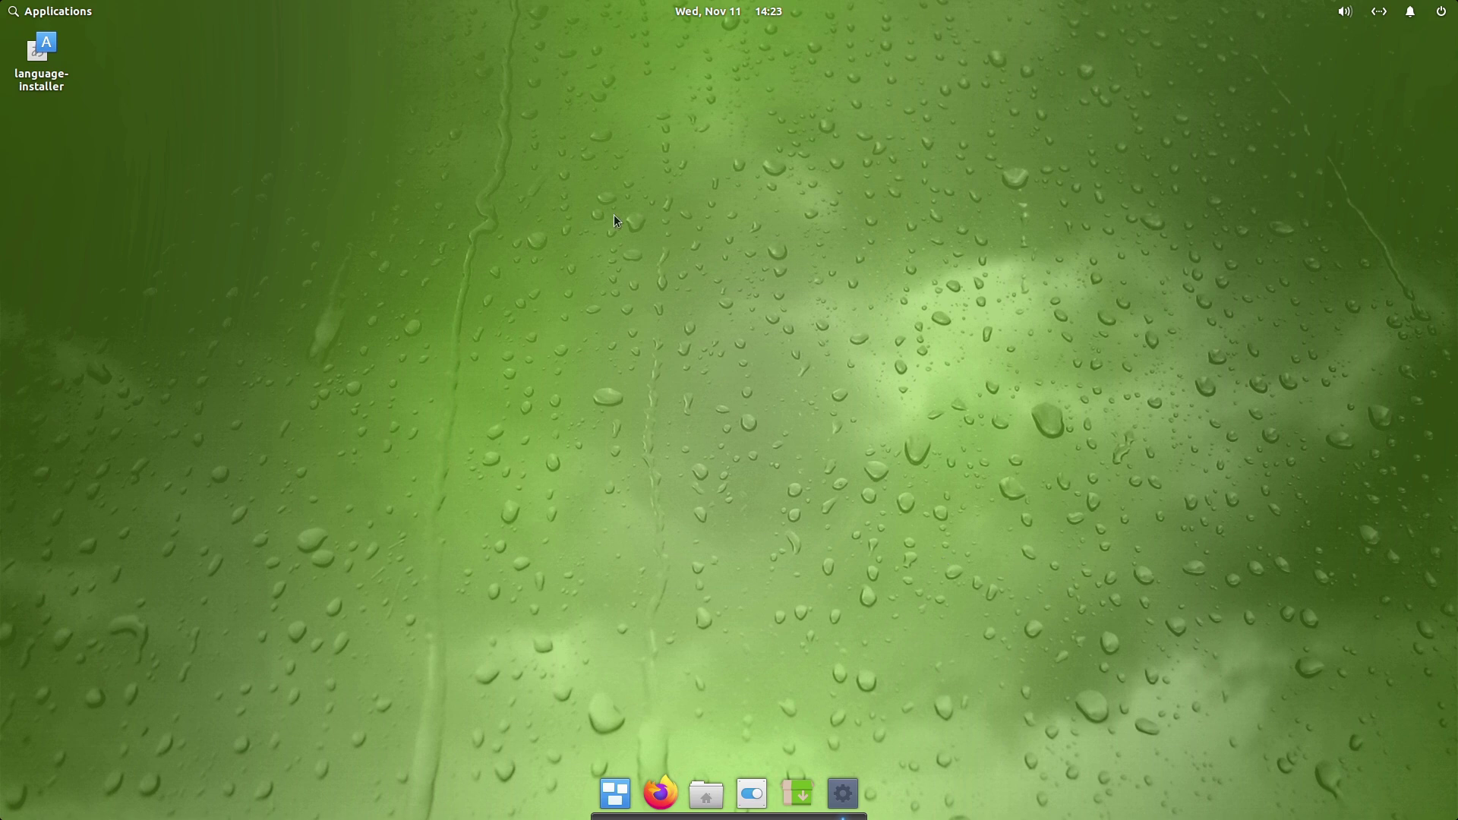
Step: Launch YaST Software with the root password, review its installation summary, and close it without applying any changes
{"action": "left_click", "coordinate": [797, 794]}
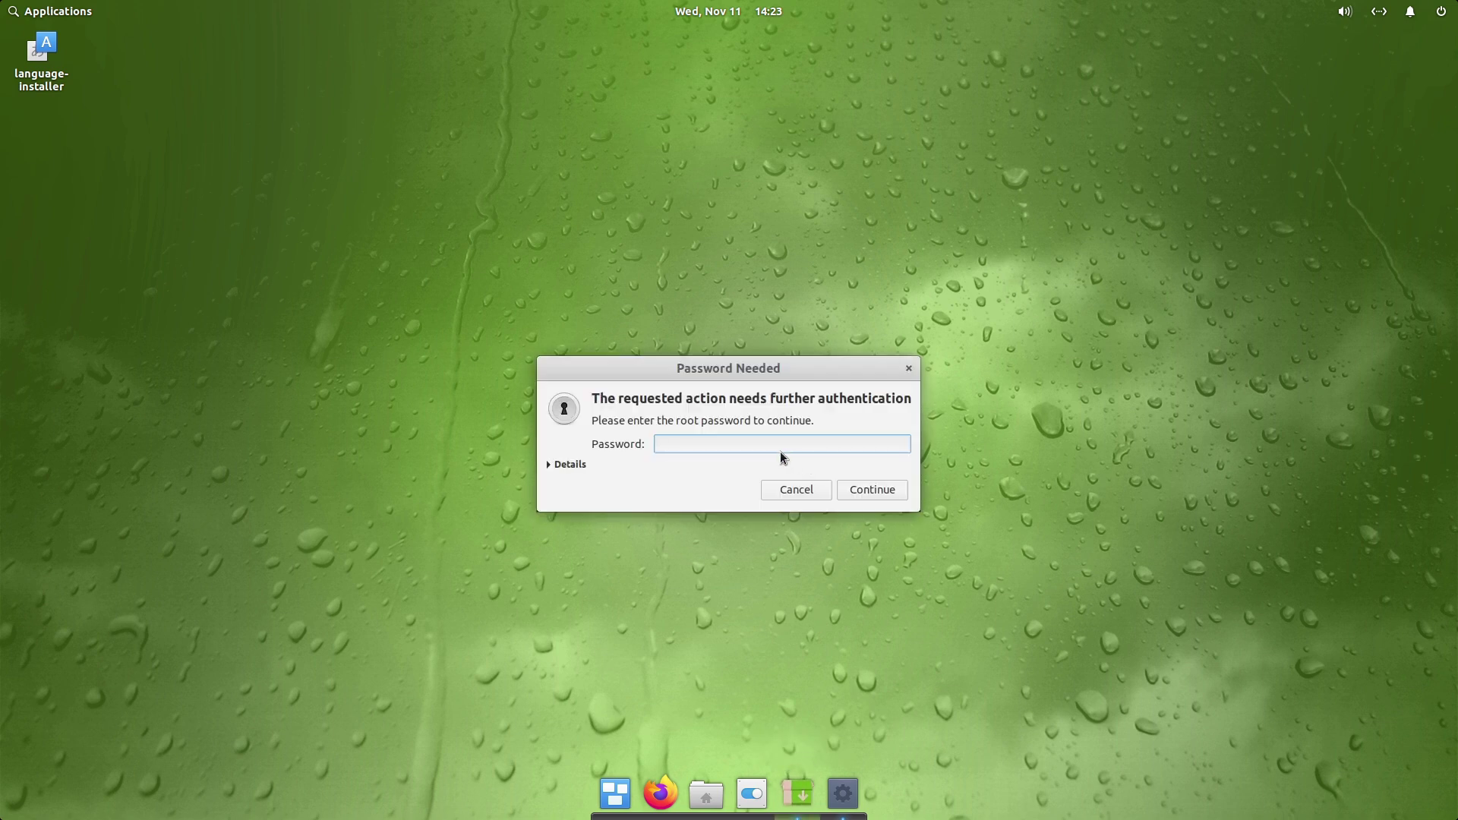
{"action": "type", "text": "••"}
{"action": "key", "text": "Return"}
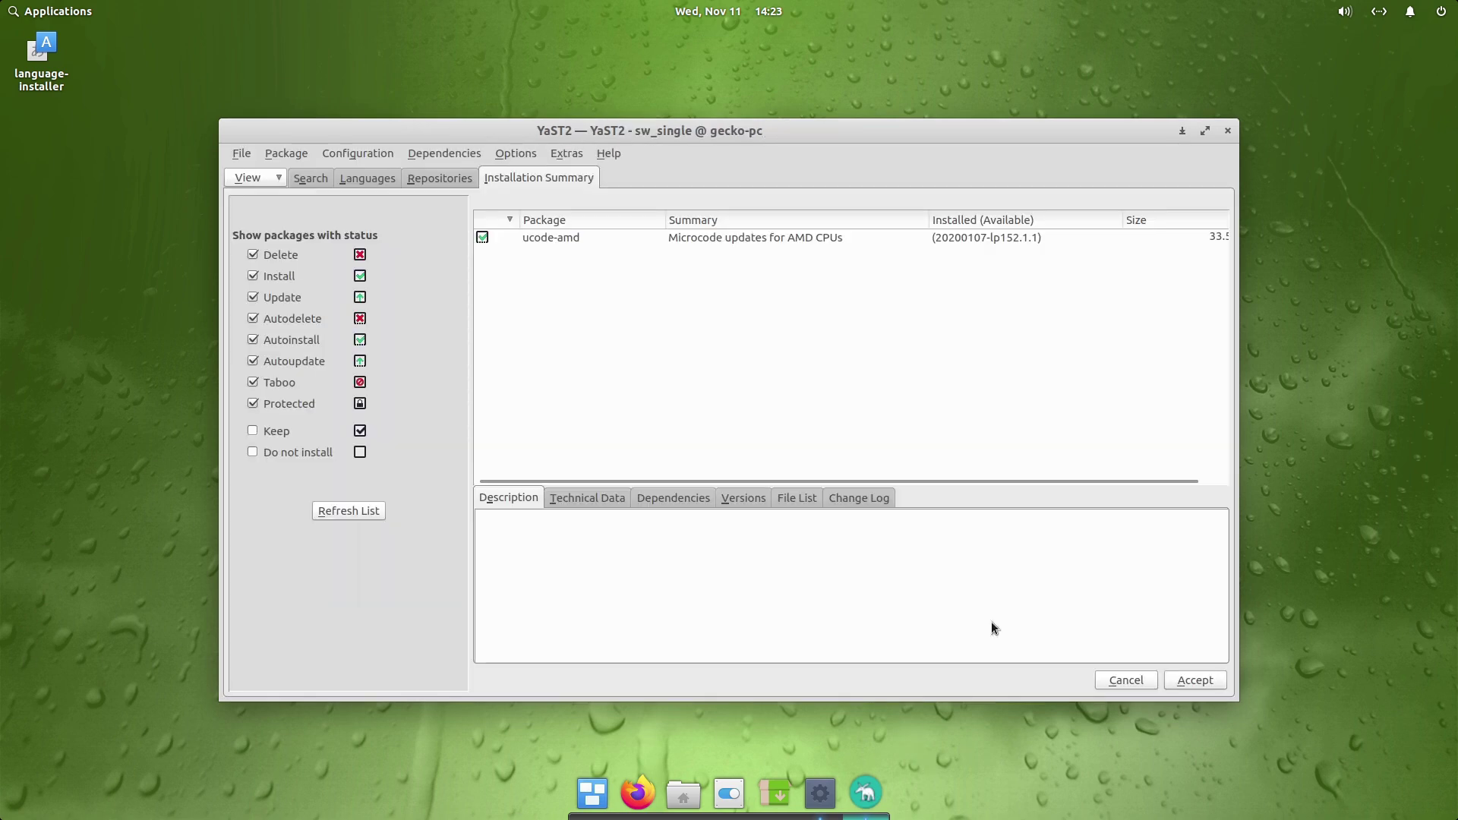
{"action": "left_click", "coordinate": [1229, 131]}
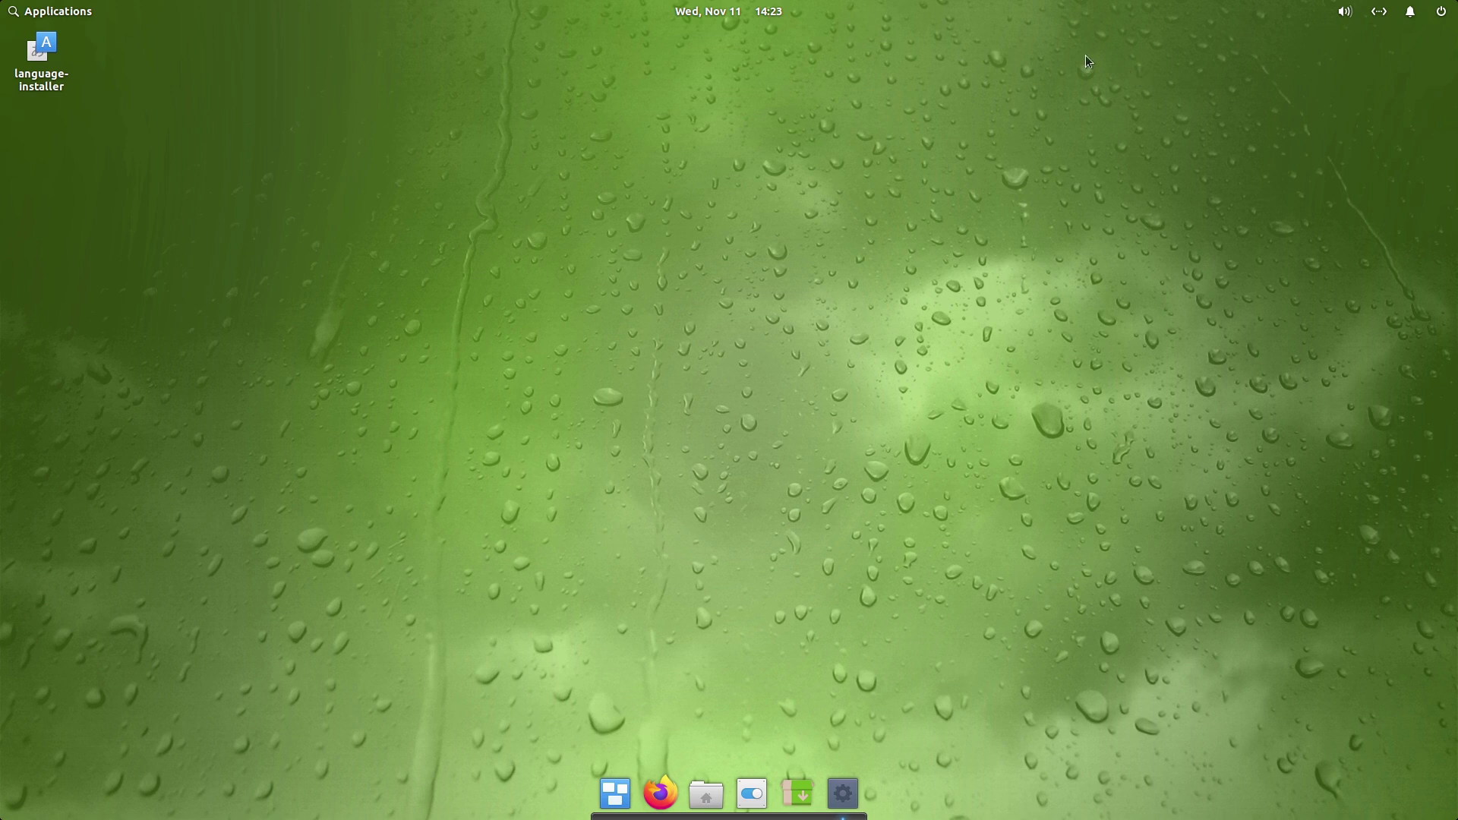
Step: Create a new folder on the desktop, keeping the default name
{"action": "right_click", "coordinate": [383, 148]}
{"action": "mouse_move", "coordinate": [434, 165]}
{"action": "left_click", "coordinate": [567, 164]}
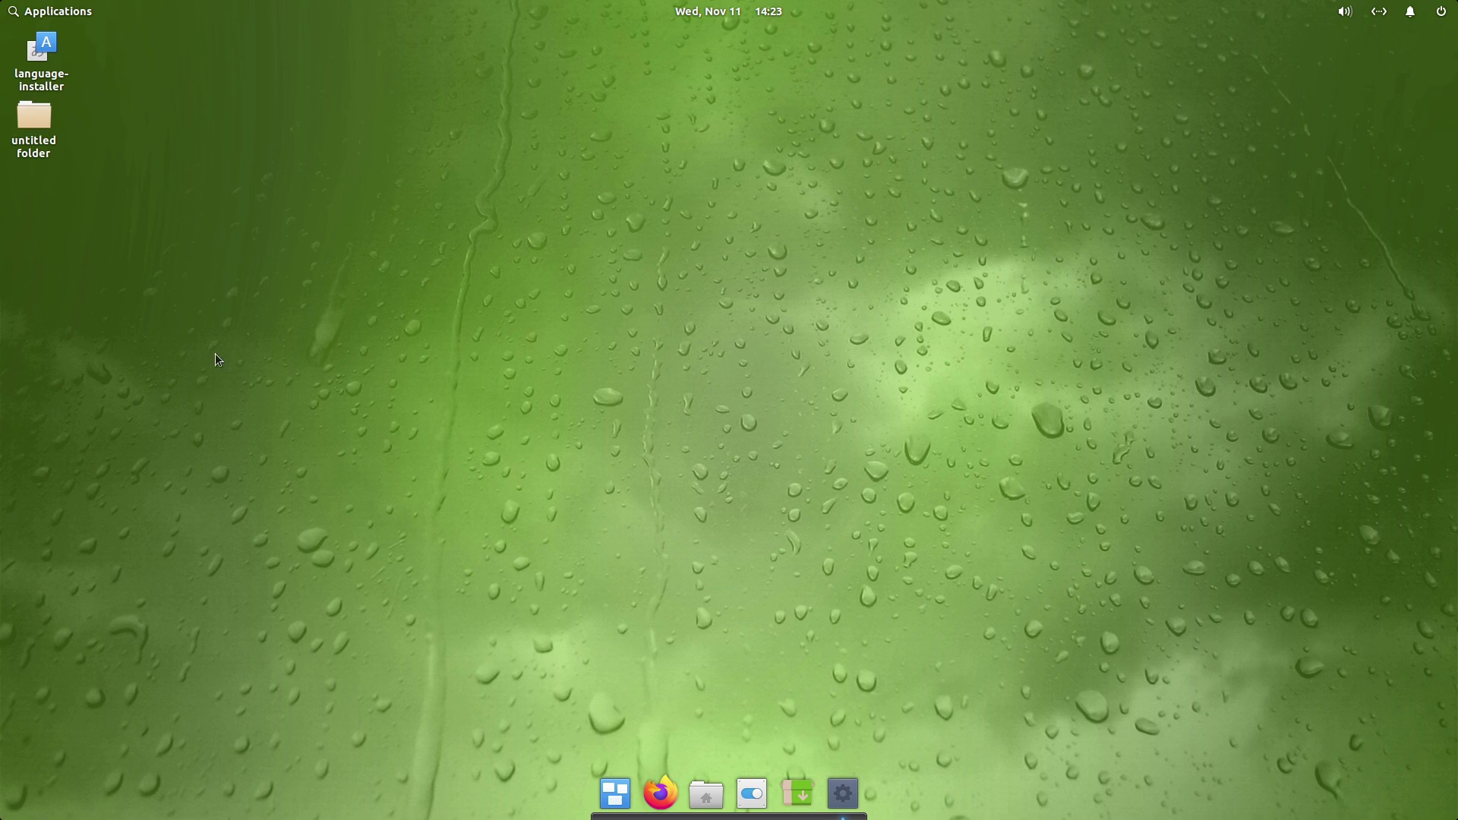
Step: Examine the options offered by the desktop's context menu and dismiss it
{"action": "right_click", "coordinate": [266, 360]}
{"action": "mouse_move", "coordinate": [328, 376]}
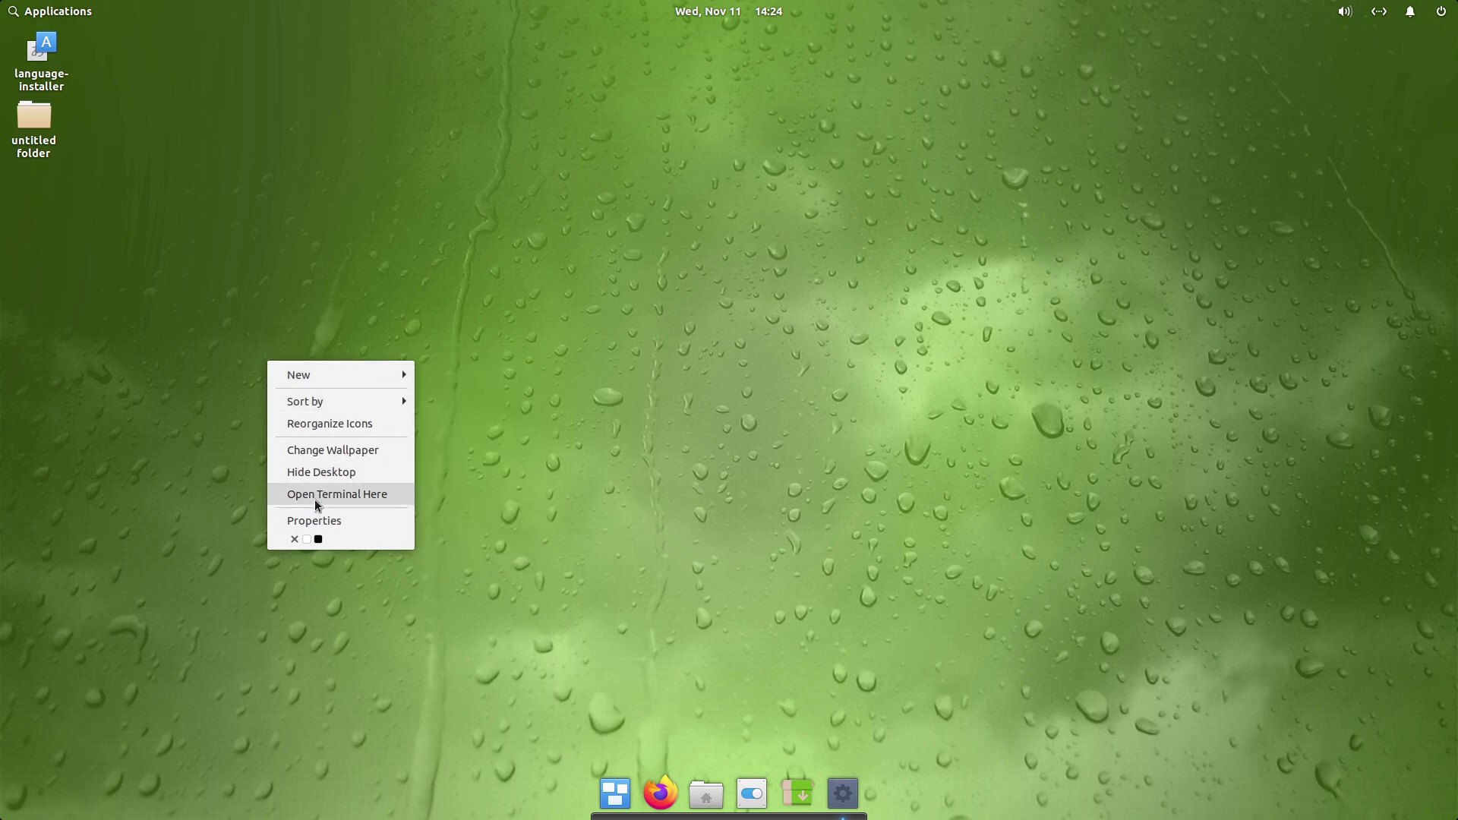
{"action": "left_click", "coordinate": [744, 310]}
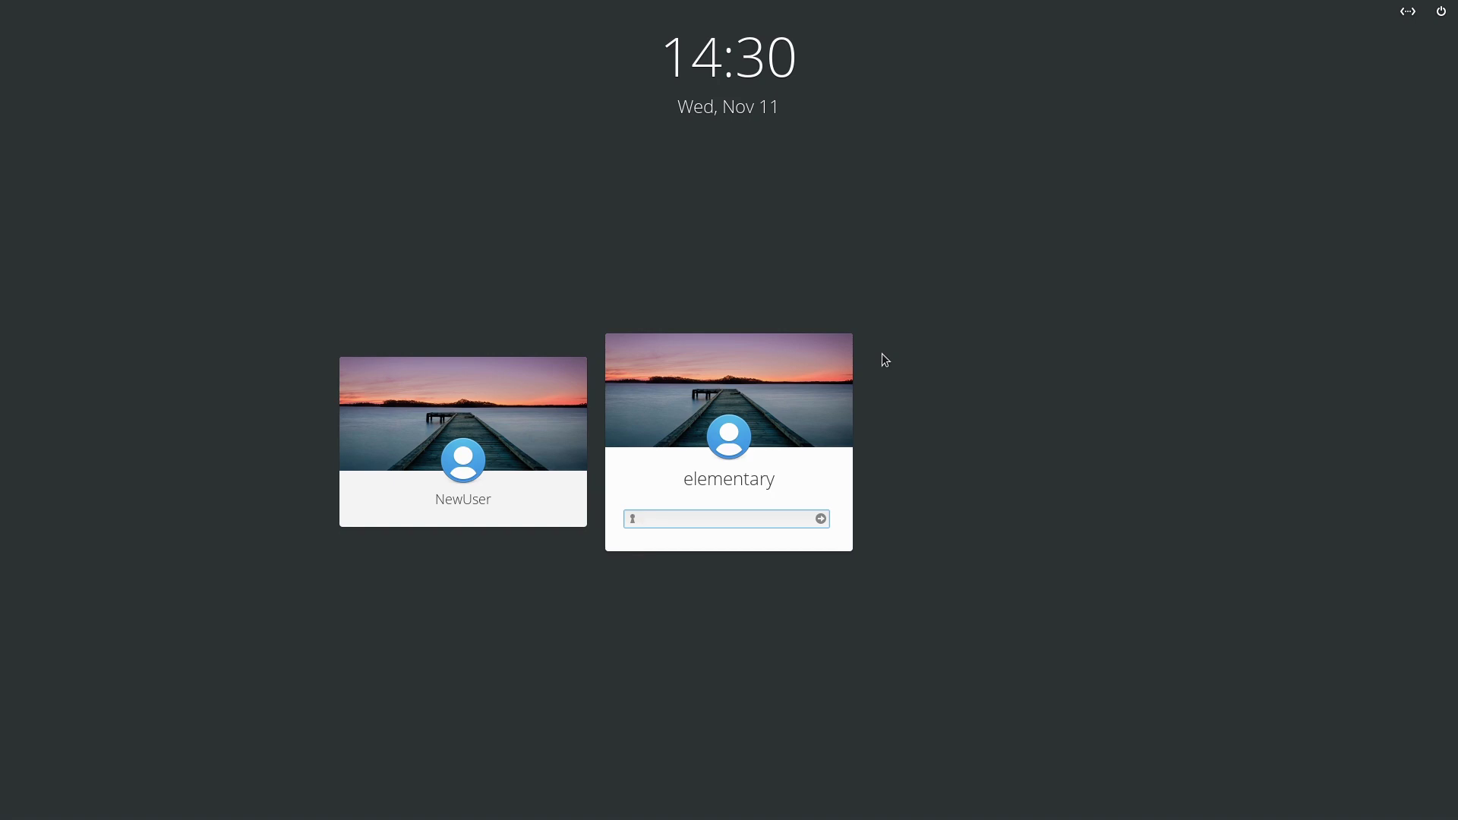
Step: Log in to elementary OS with the NewUser account by entering its password
{"action": "left_click", "coordinate": [531, 426]}
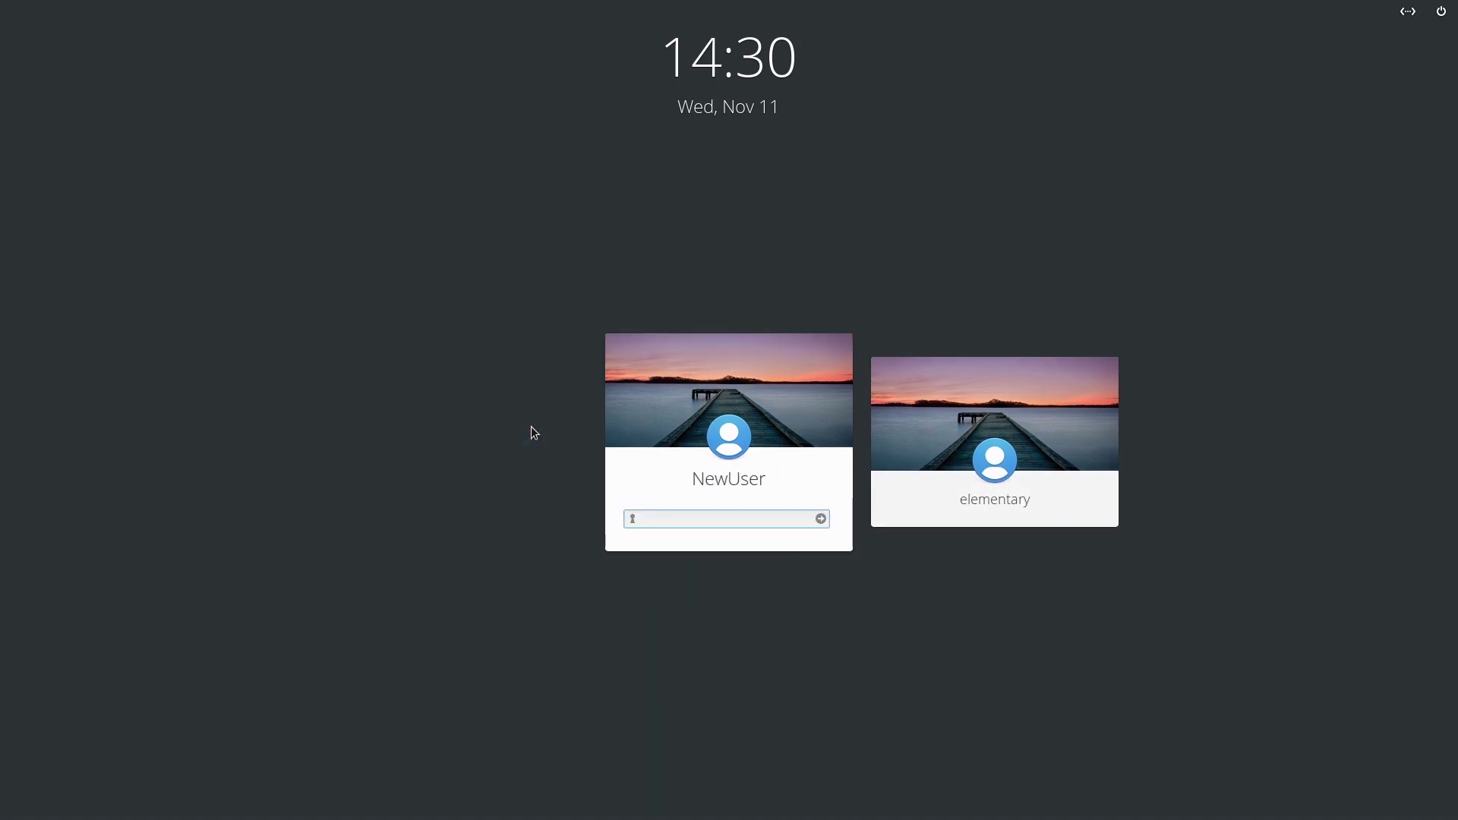
{"action": "type", "text": "•••"}
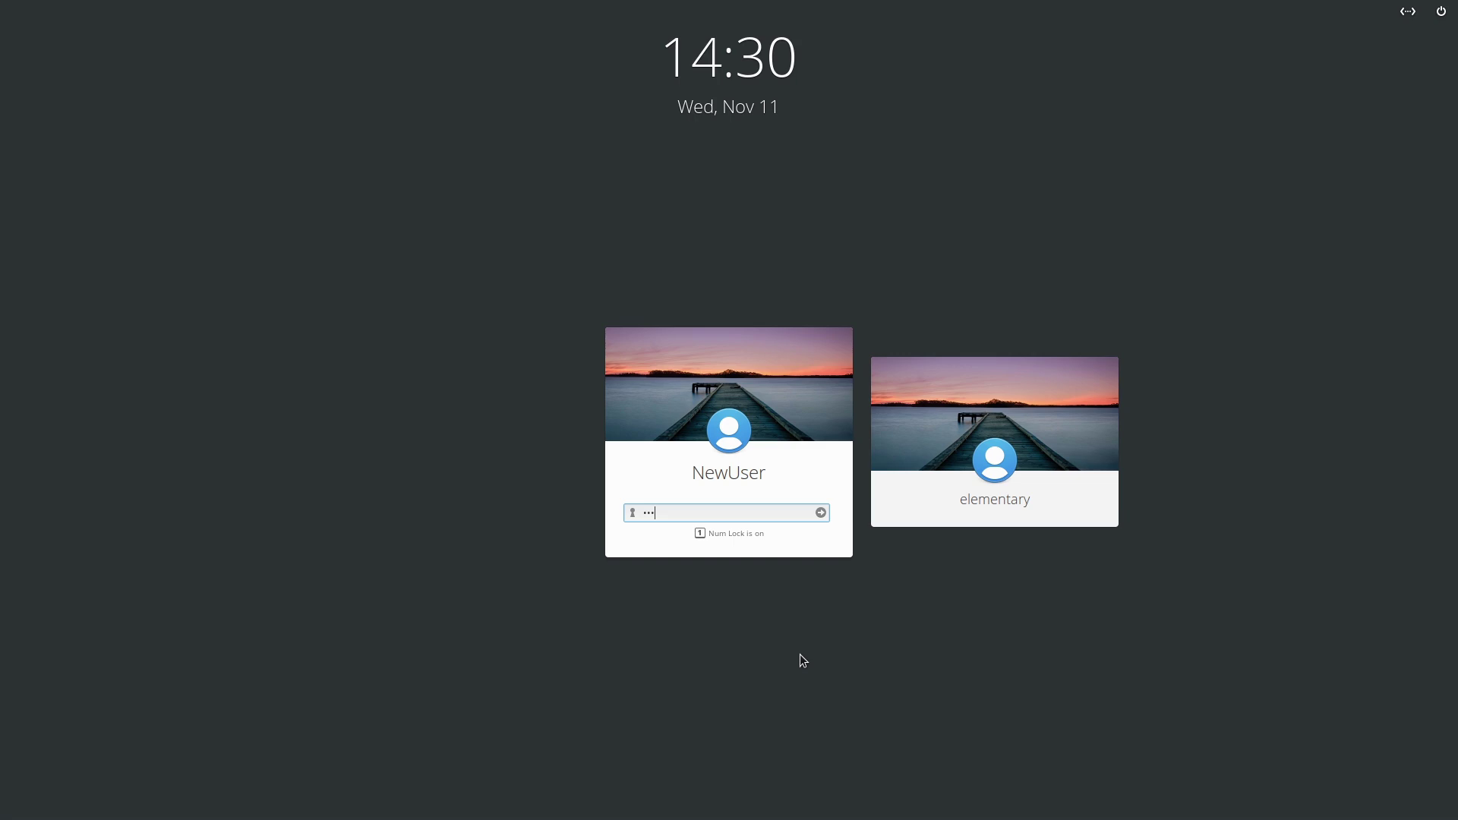
{"action": "key", "text": "Return"}
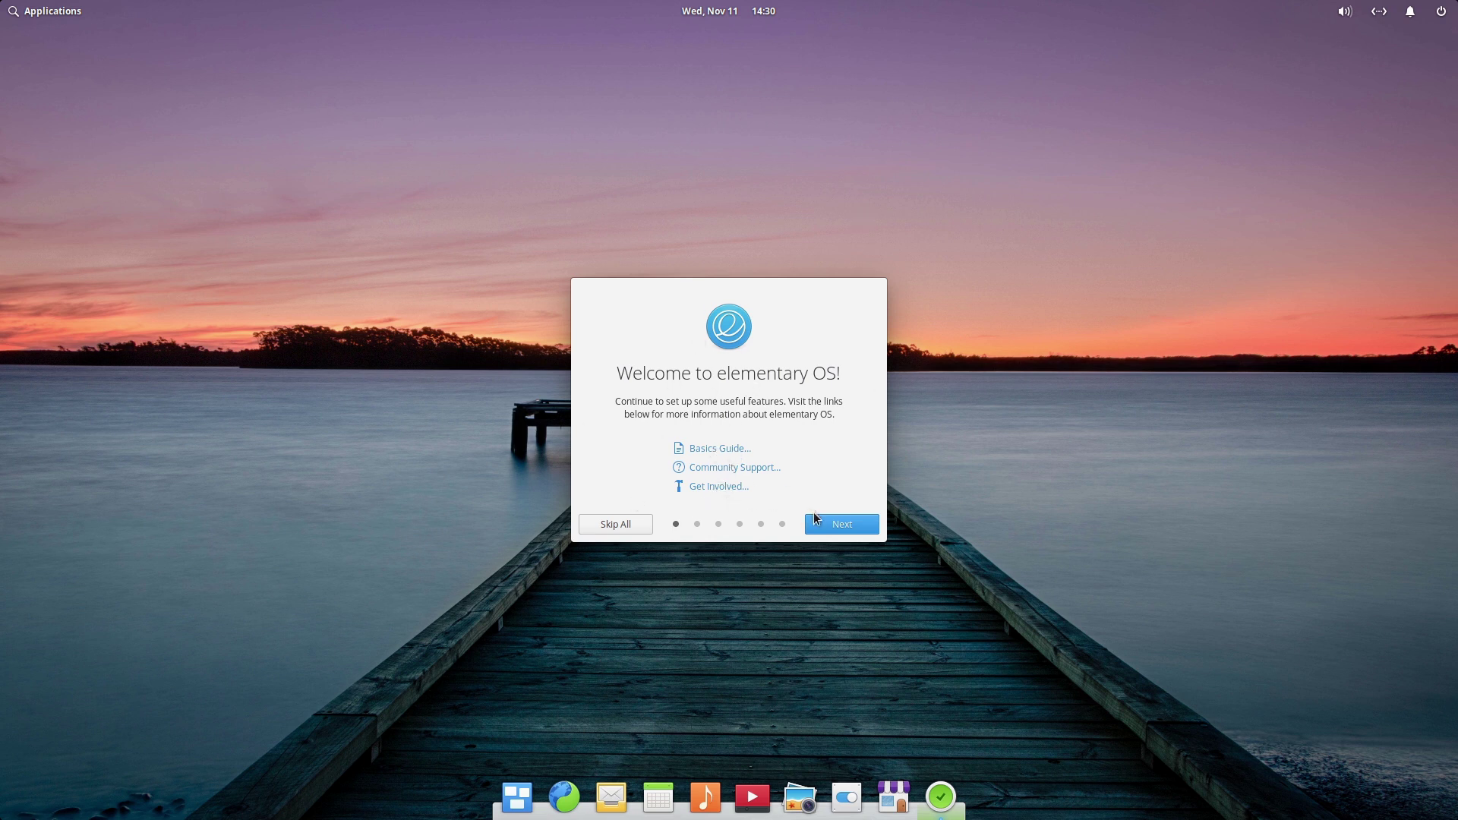
Step: Start the elementary OS welcome setup, disable Location Services, and skip Night Light
{"action": "left_click", "coordinate": [851, 524]}
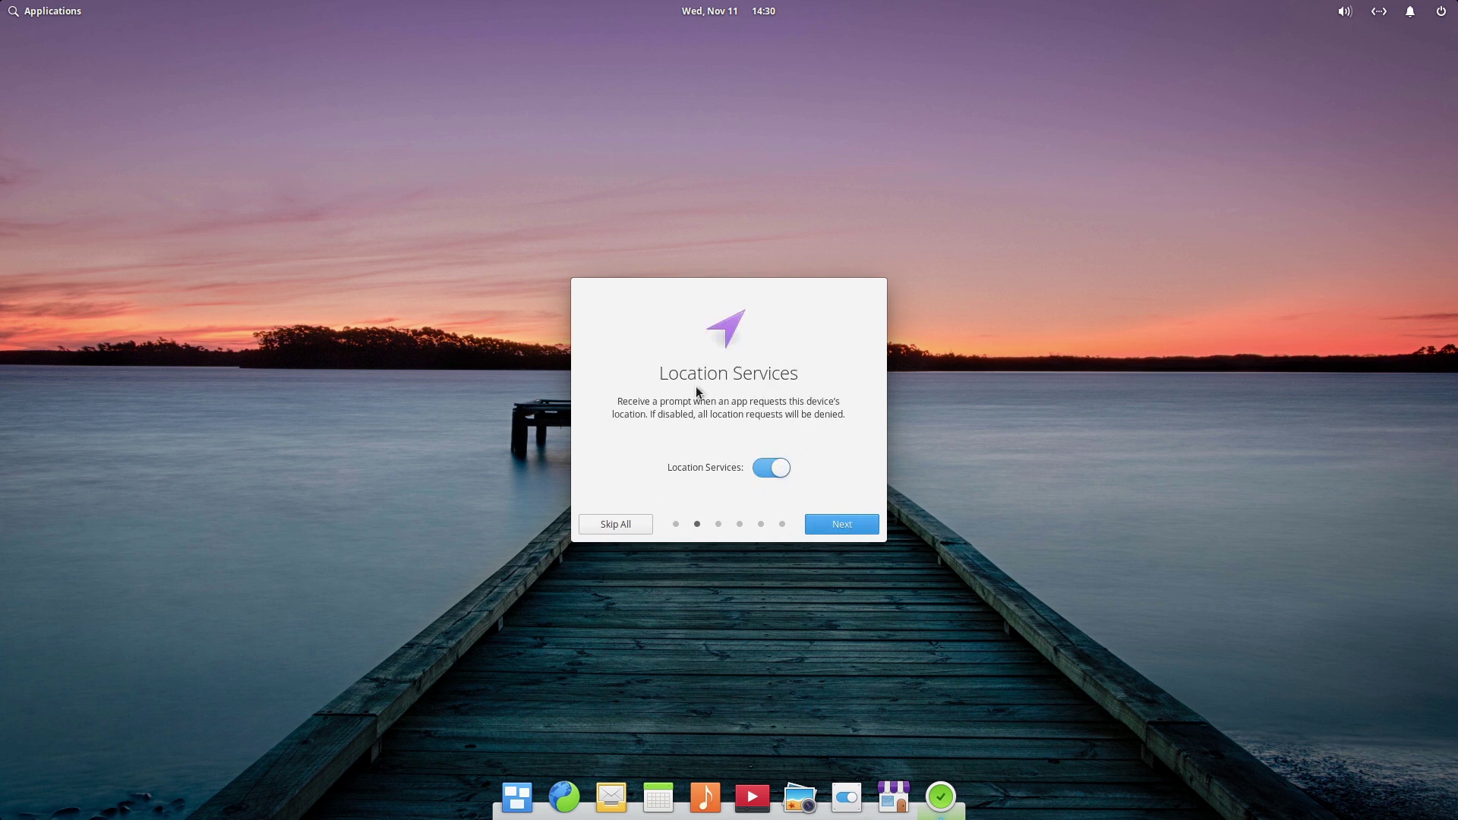
{"action": "left_click", "coordinate": [765, 471]}
{"action": "left_click", "coordinate": [848, 524]}
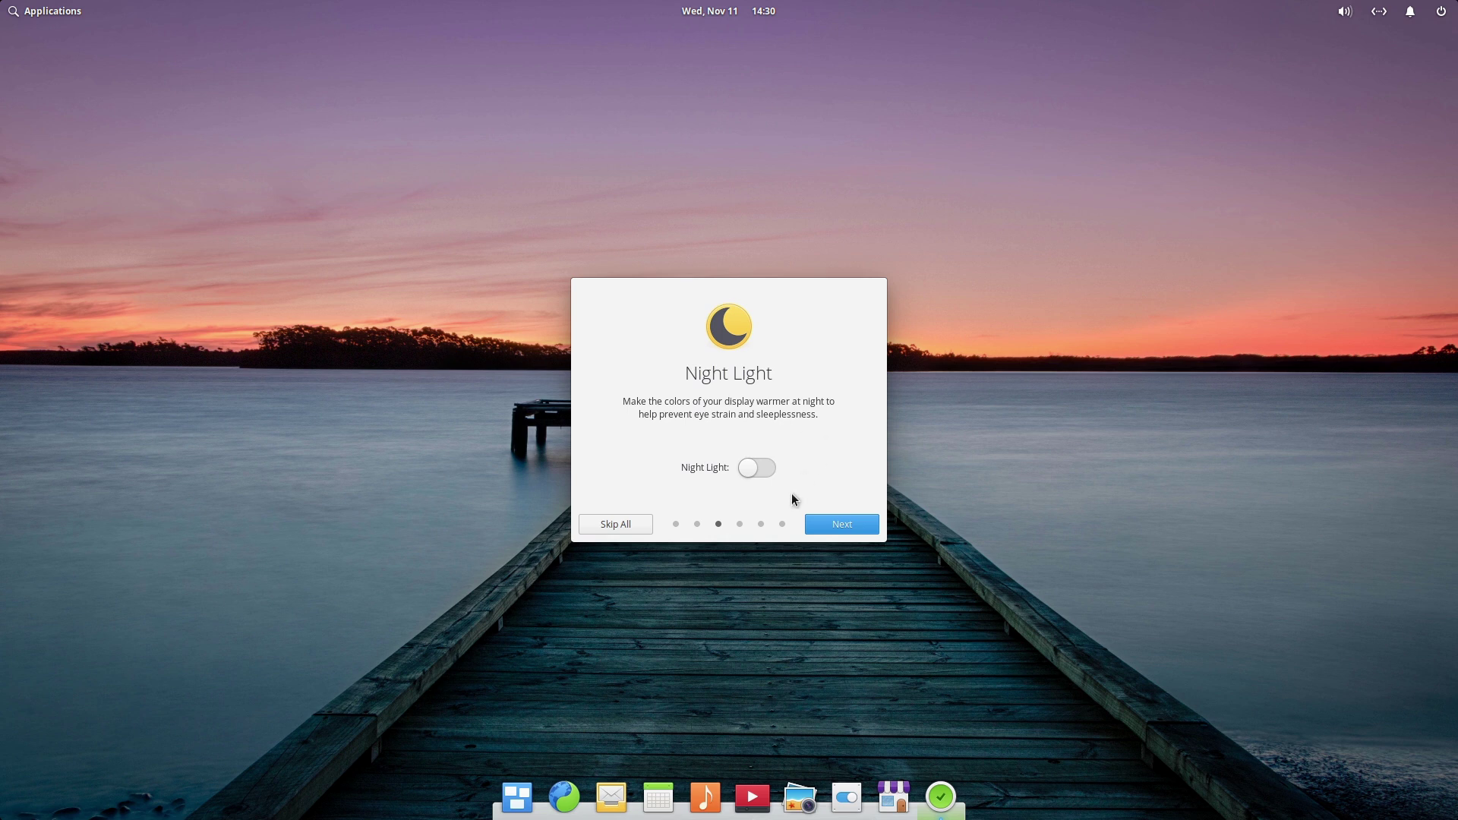
{"action": "left_click", "coordinate": [861, 530]}
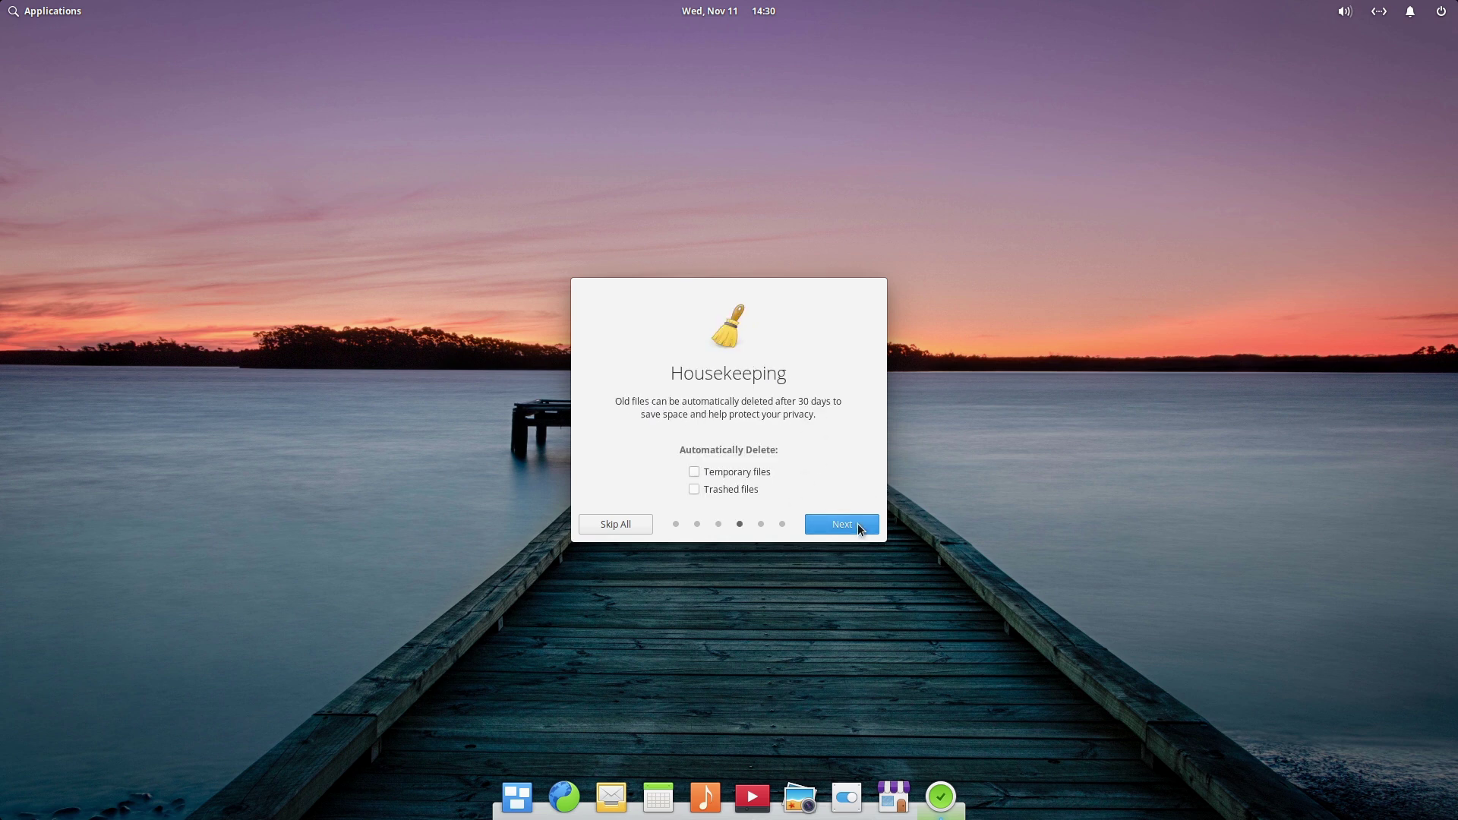
Step: Enable automatic deletion of temporary files and finish the welcome setup
{"action": "left_click", "coordinate": [727, 475]}
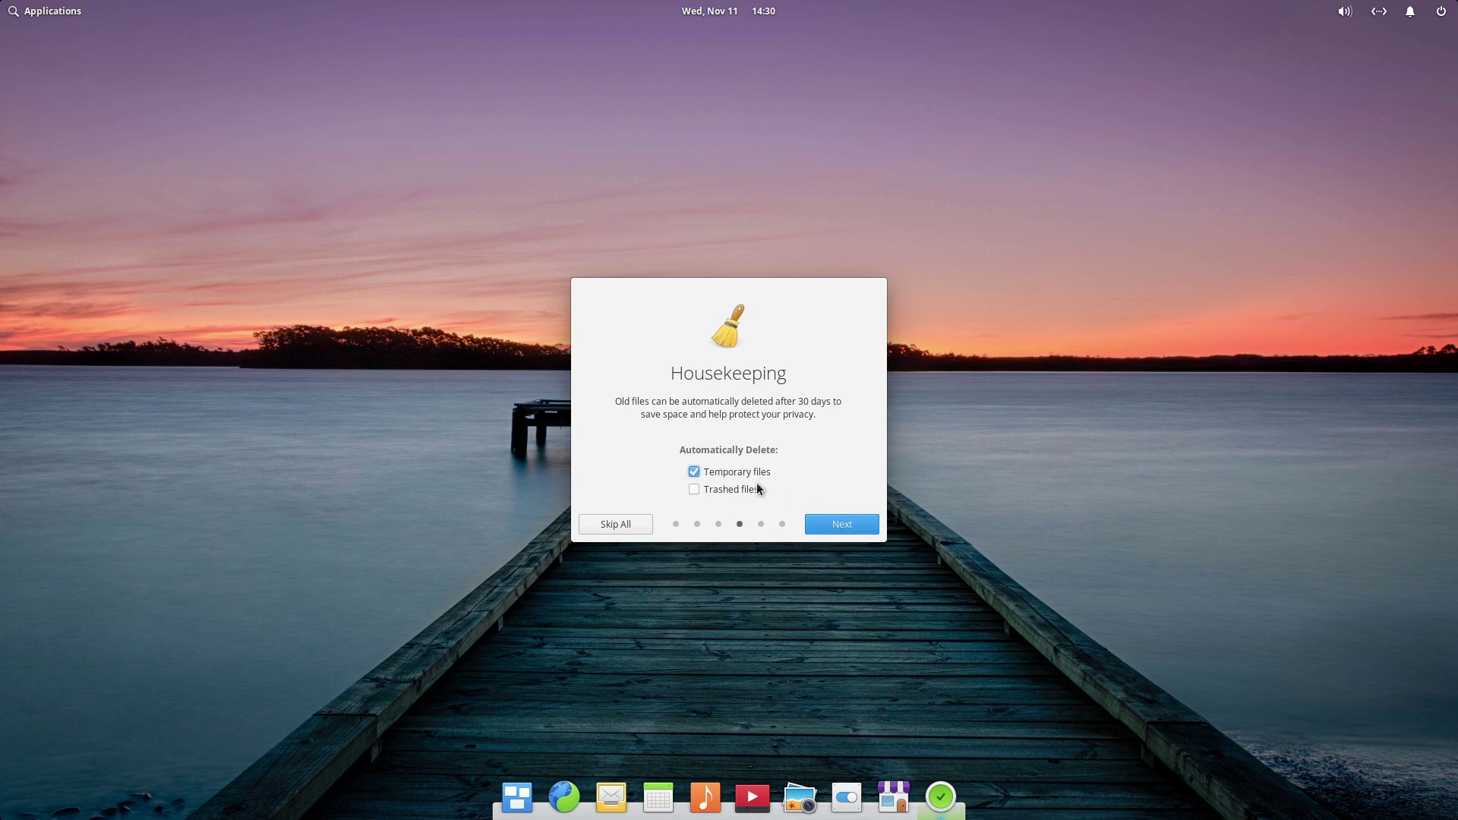
{"action": "left_click", "coordinate": [842, 525]}
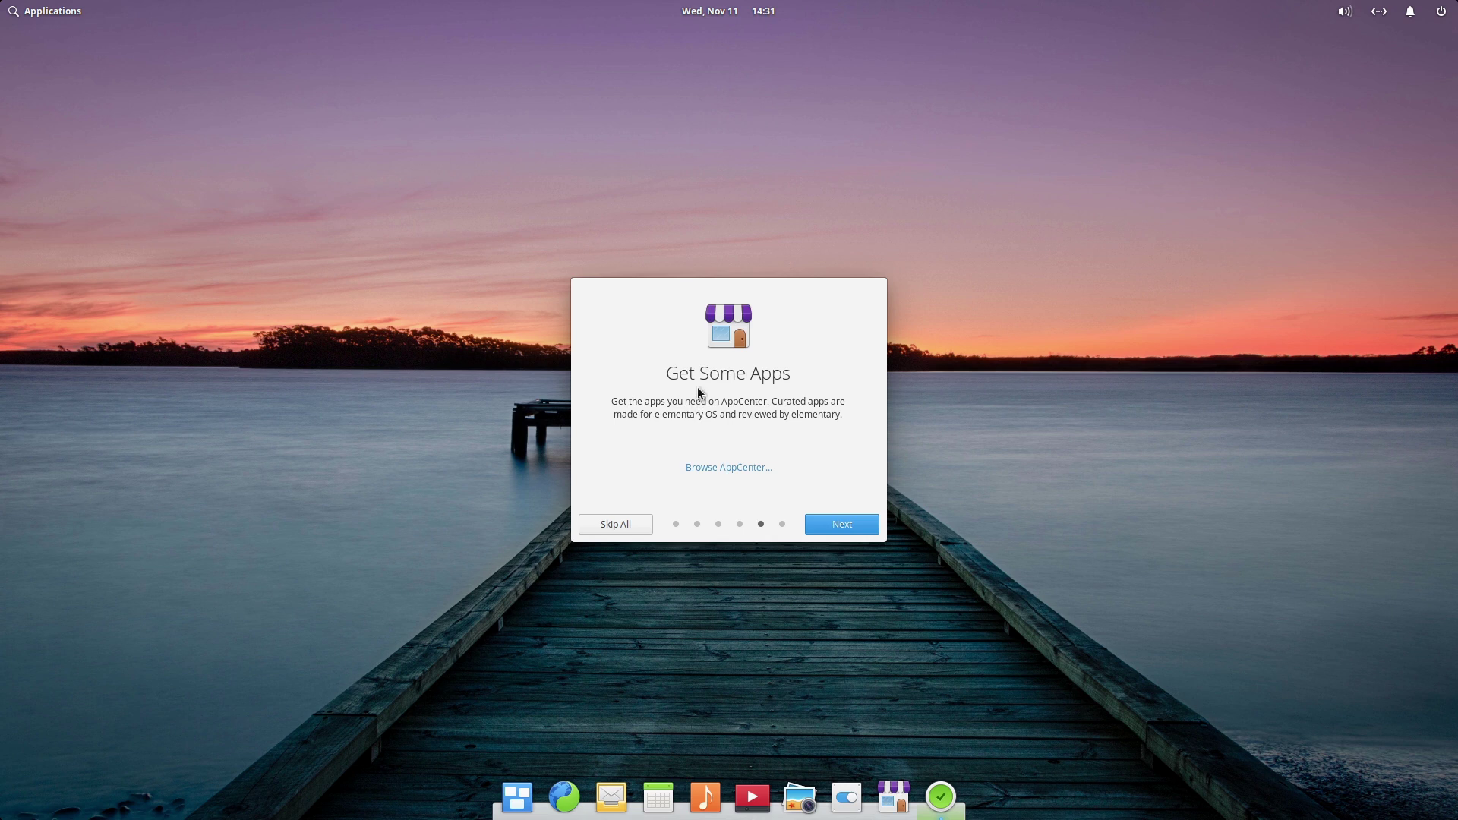
{"action": "left_click", "coordinate": [847, 529]}
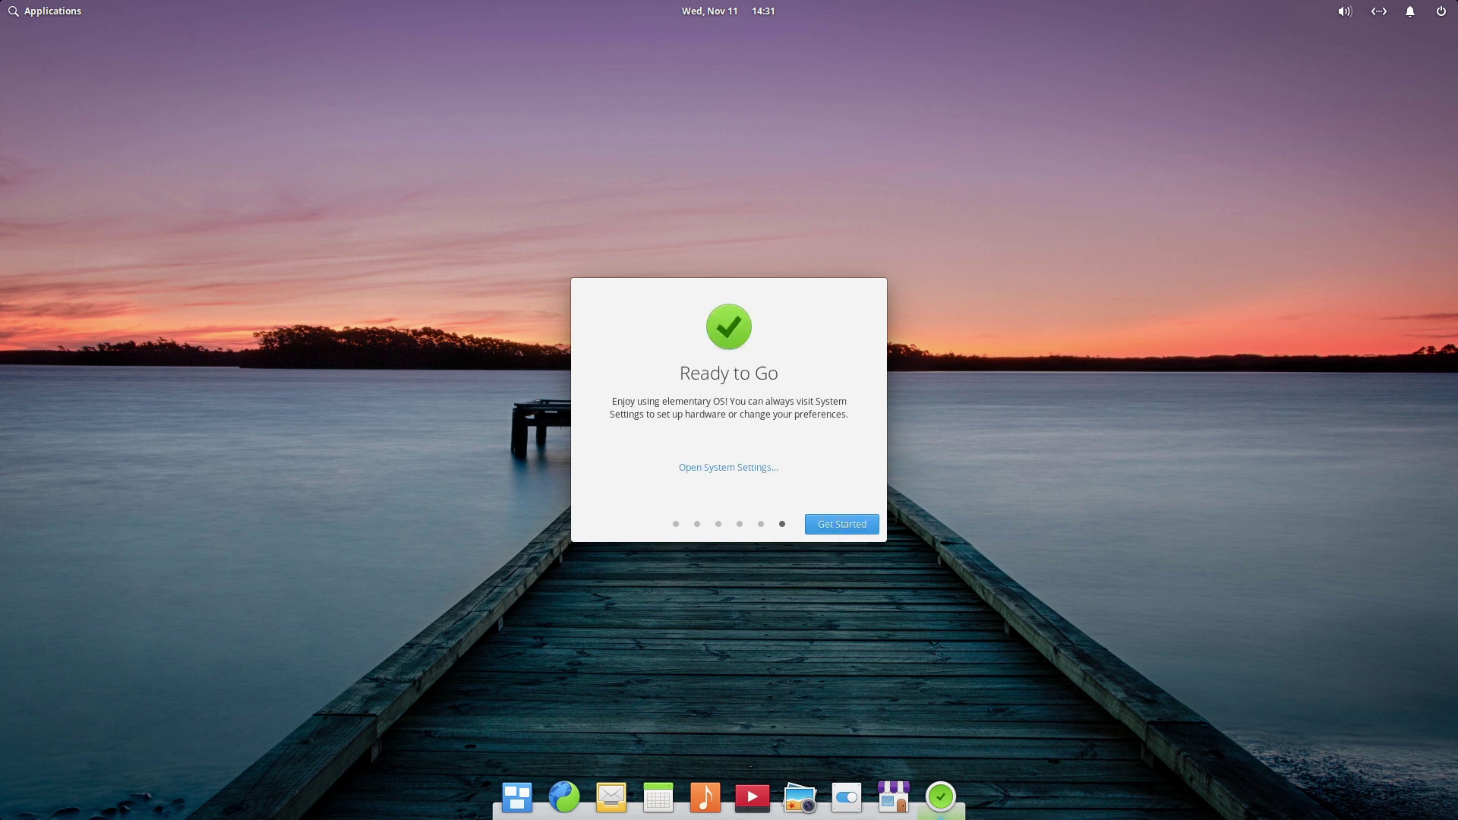
{"action": "left_click", "coordinate": [846, 530]}
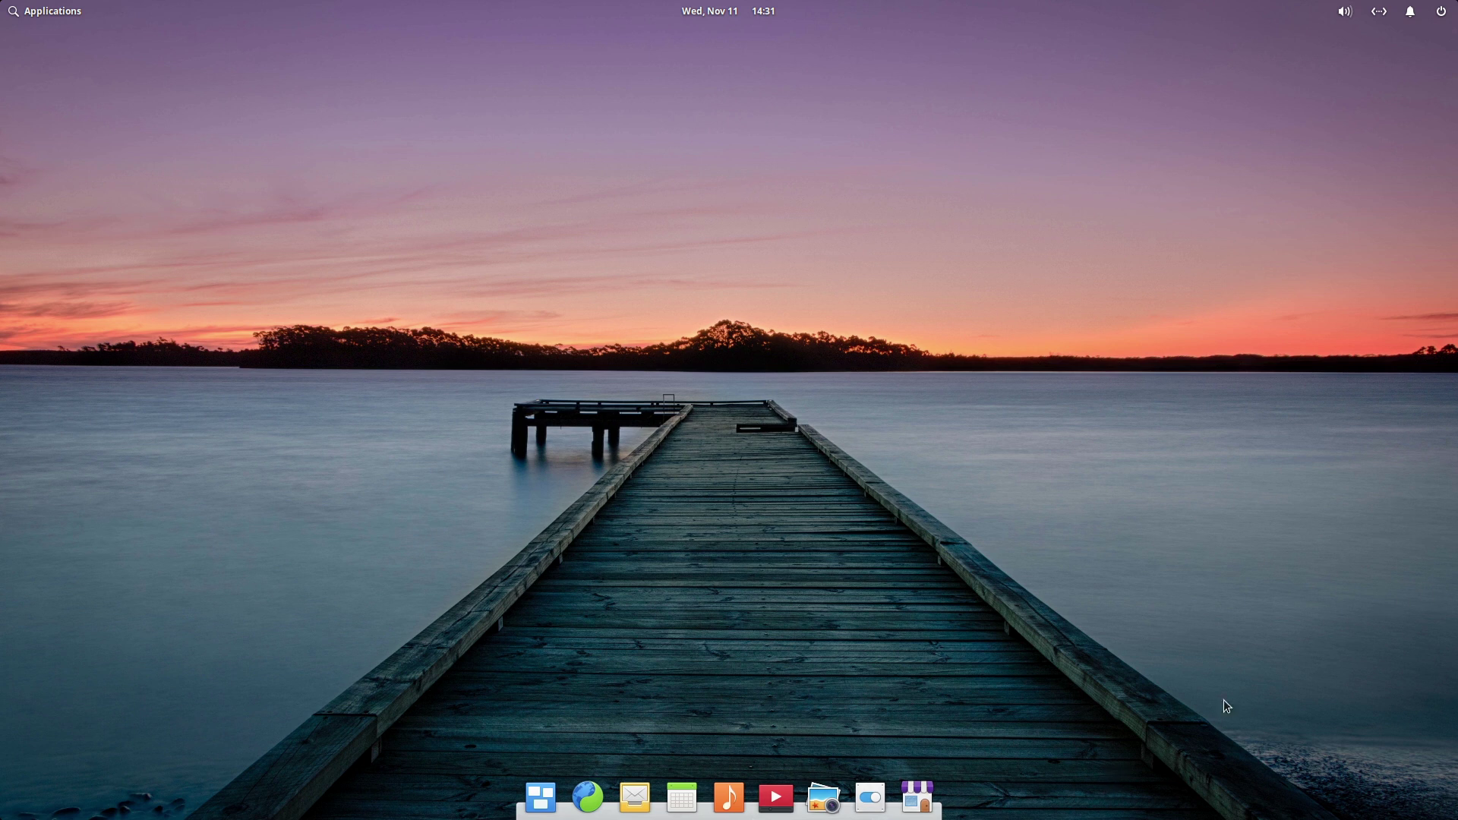
Step: Open AppCenter, move its window higher on the desktop, and browse the app categories on the home page
{"action": "left_click", "coordinate": [919, 793]}
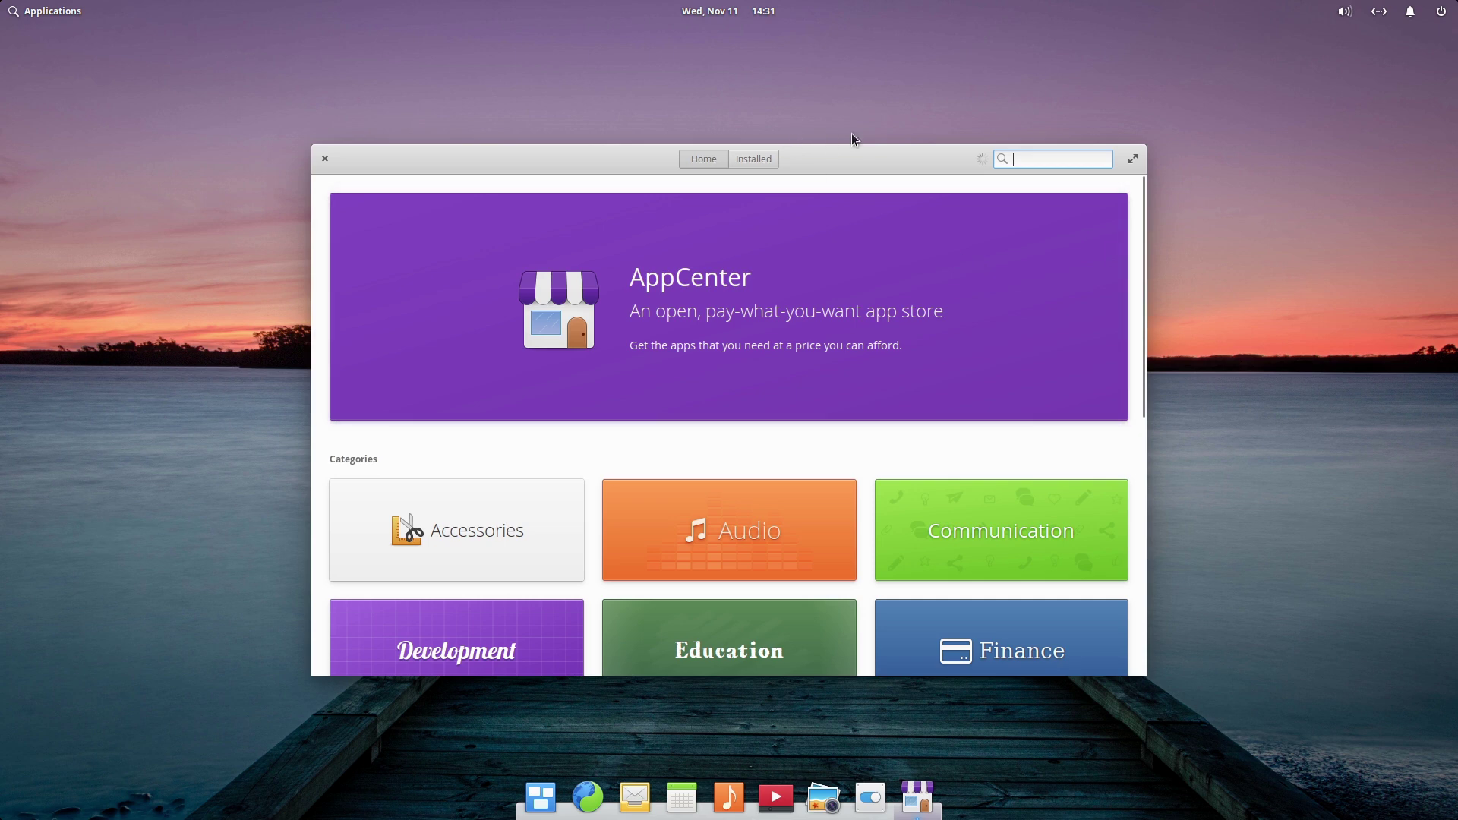
{"action": "left_click_drag", "start_coordinate": [854, 151], "coordinate": [843, 60]}
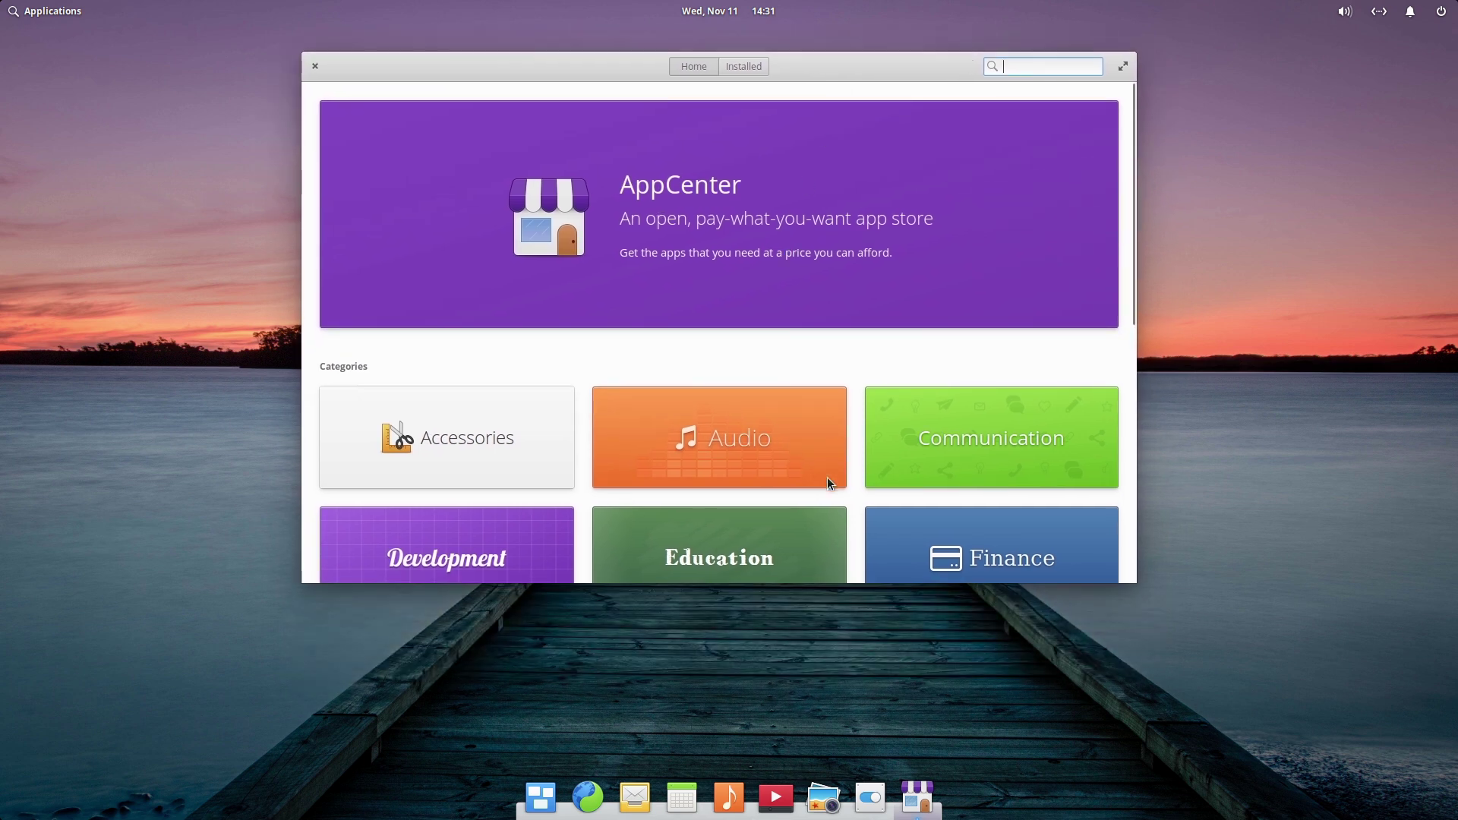
{"action": "scroll", "coordinate": [828, 483], "scroll_direction": "down", "scroll_amount": 7}
{"action": "scroll", "coordinate": [1127, 456], "scroll_direction": "up", "scroll_amount": 4}
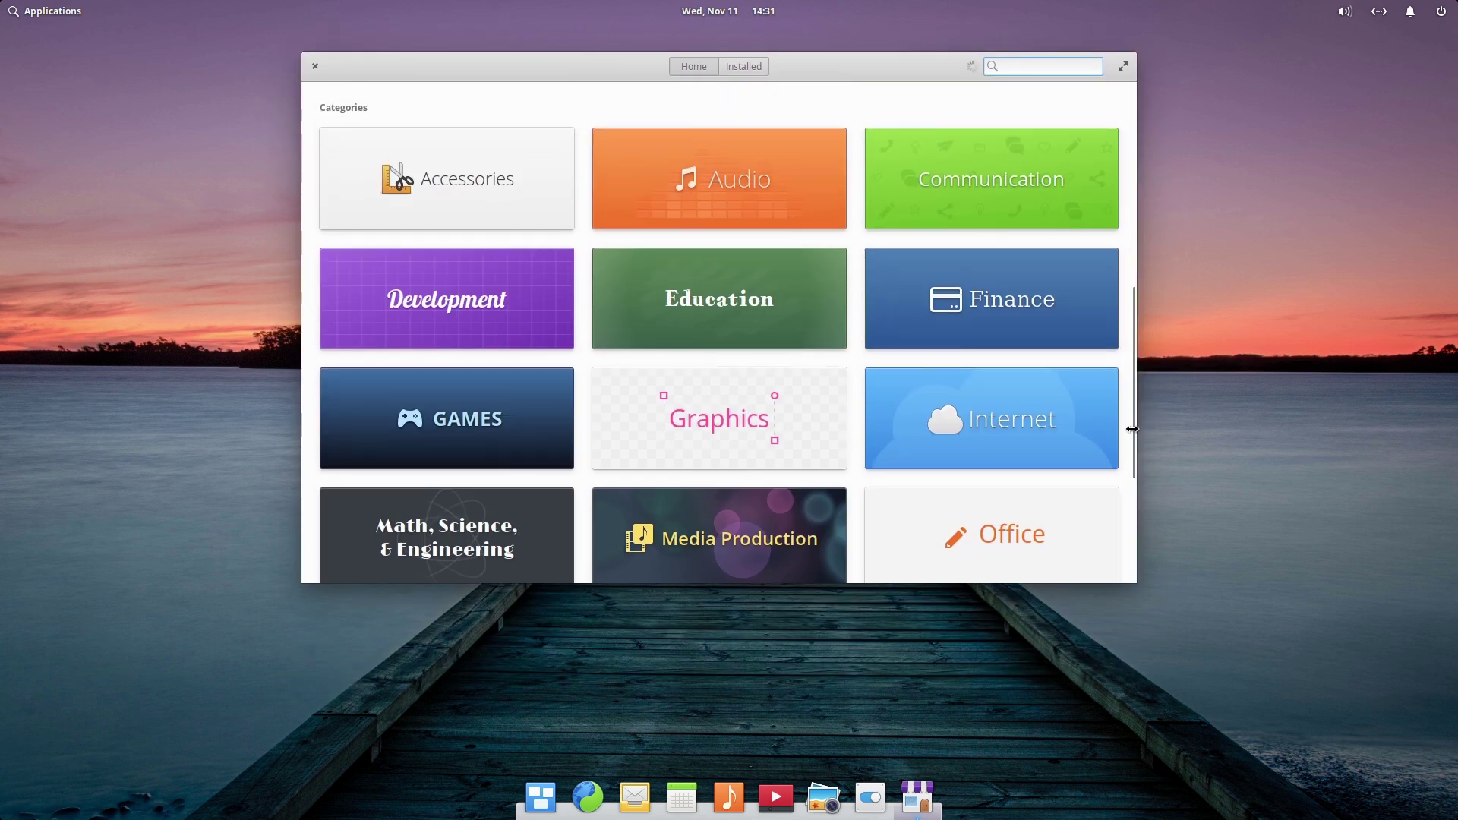
Step: Search AppCenter for "desktop icons" and broaden the search by shortening the term to "desktop"
{"action": "left_click_drag", "start_coordinate": [1132, 438], "coordinate": [1179, 520]}
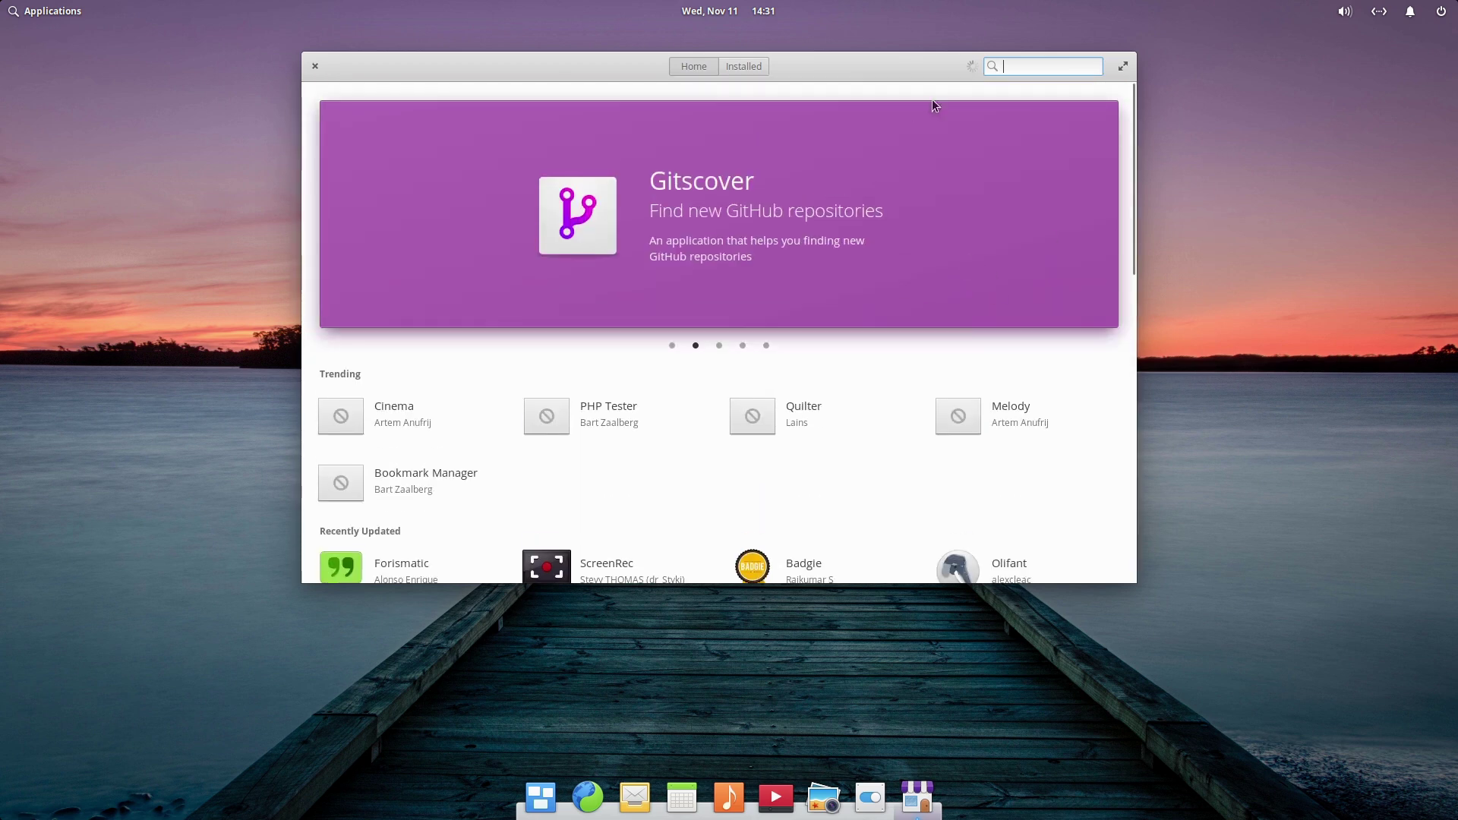
{"action": "type", "text": "desktop icons"}
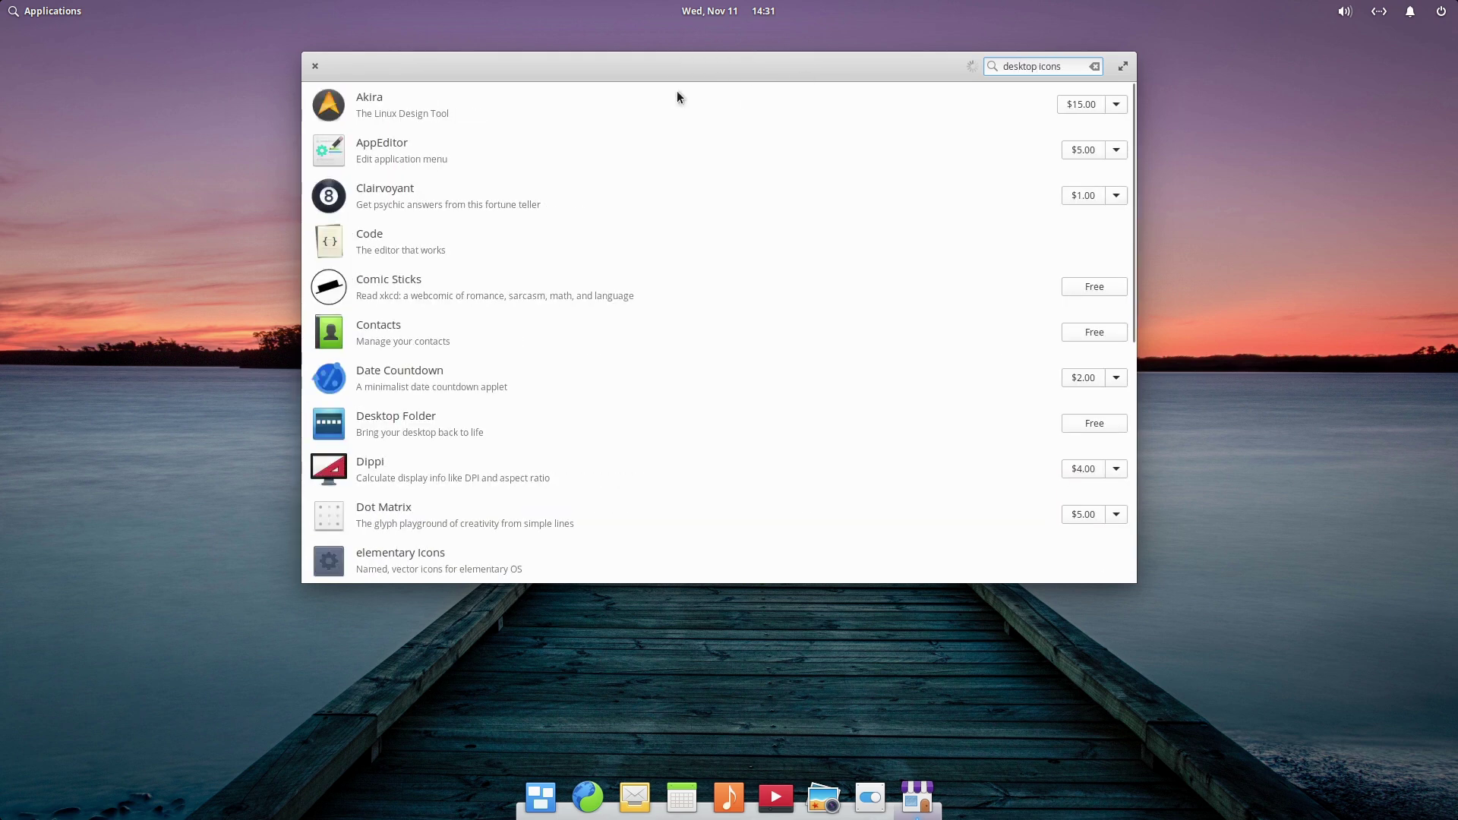
{"action": "key", "text": "BackSpace"}
{"action": "key", "text": "BackSpace"}
{"action": "key", "text": "BackSpace"}
{"action": "key", "text": "BackSpace"}
{"action": "key", "text": "BackSpace"}
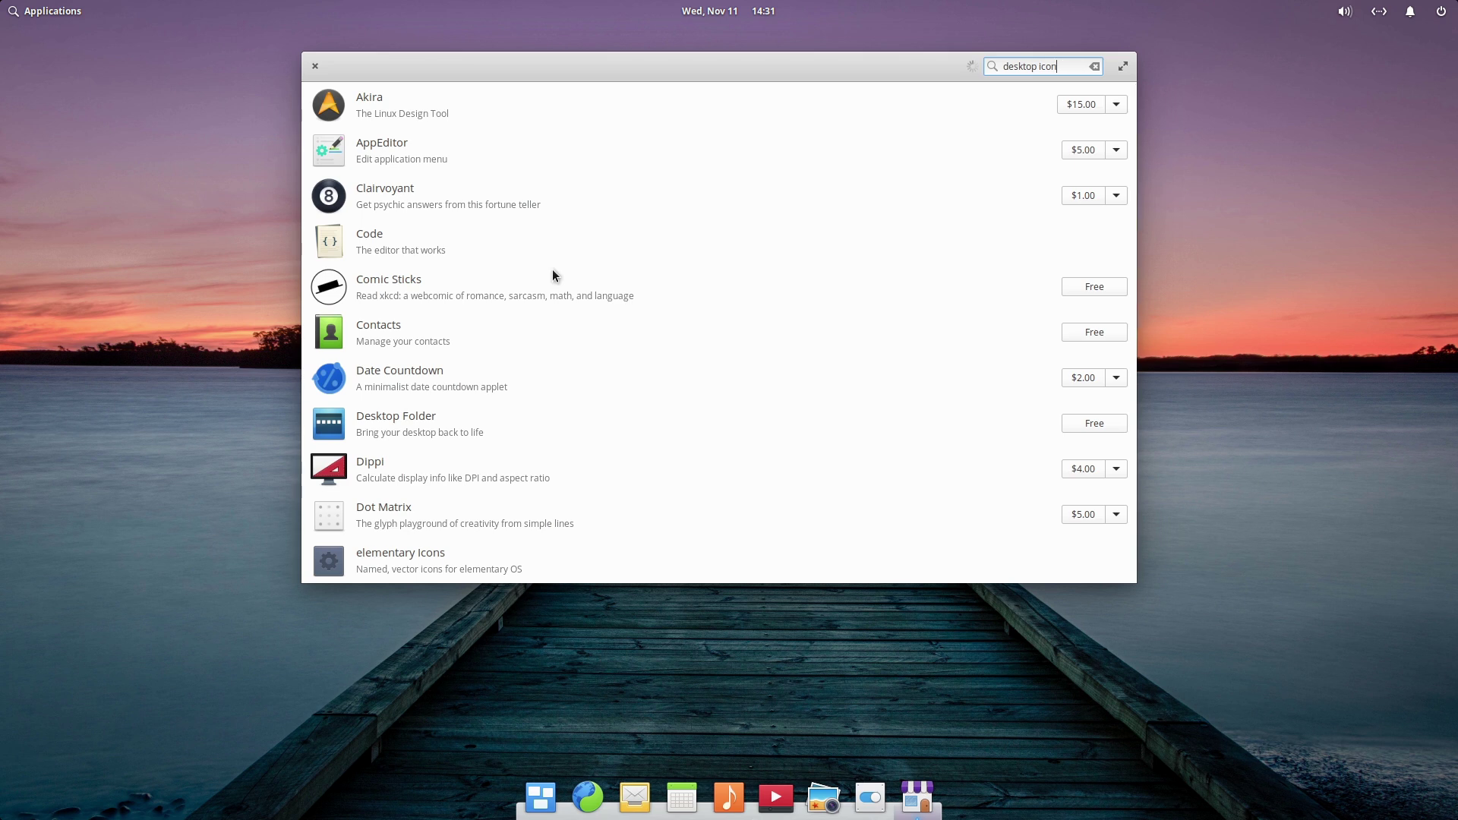
{"action": "key", "text": "BackSpace"}
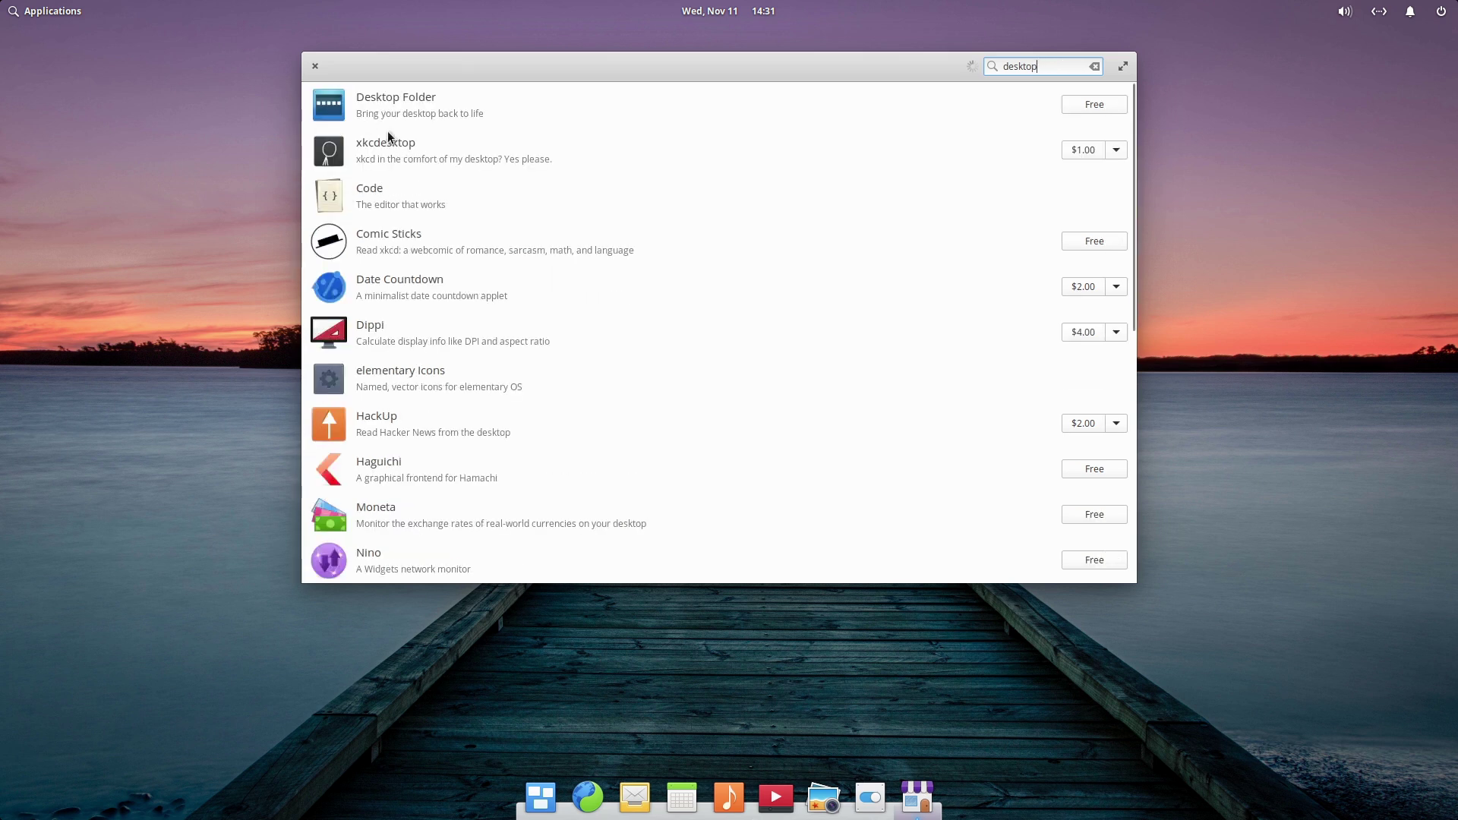
Step: Open the Desktop Folder app page, start its free installation, and return to the search results
{"action": "left_click", "coordinate": [425, 105]}
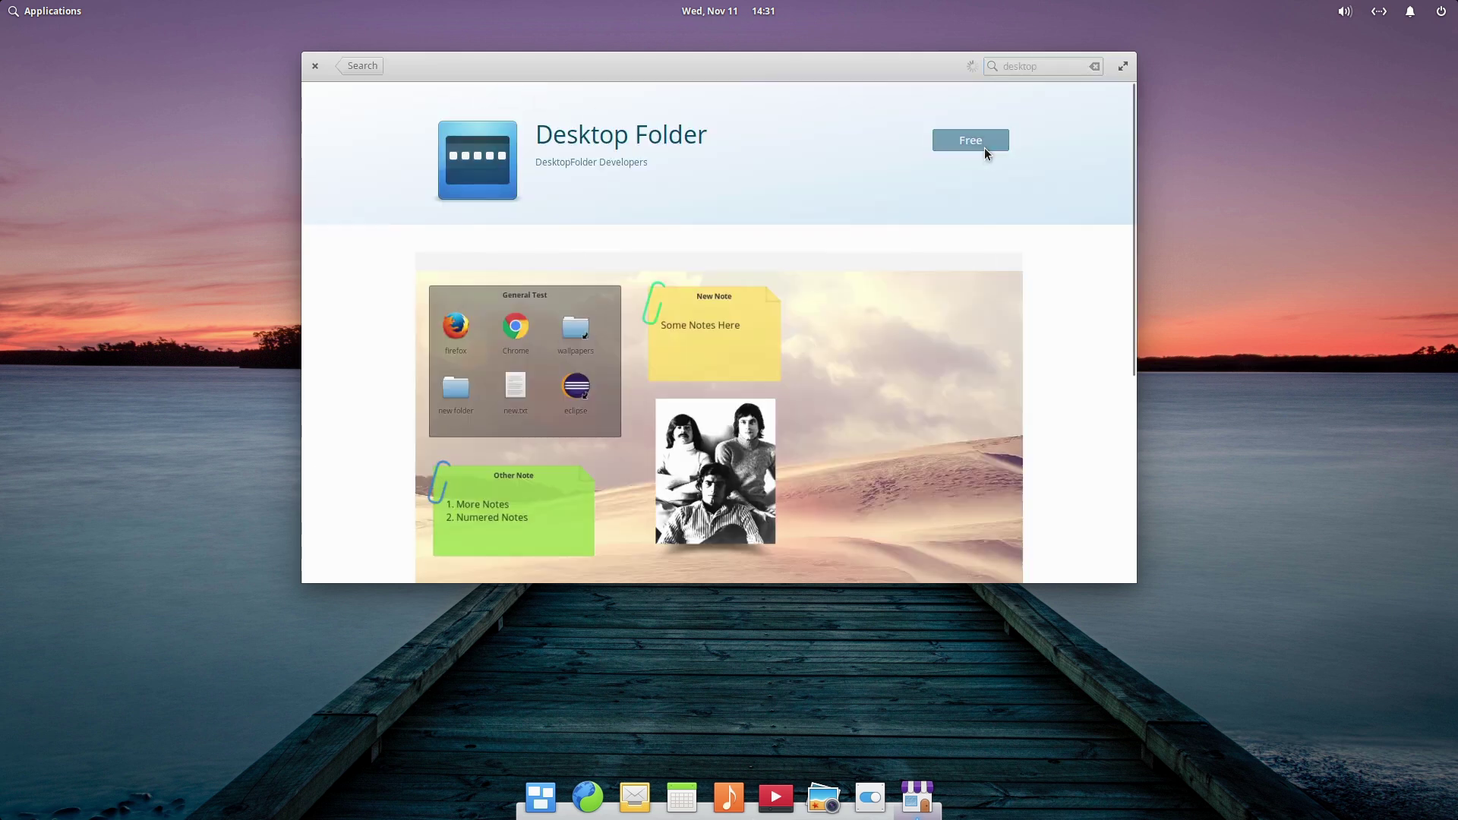
{"action": "left_click", "coordinate": [984, 148]}
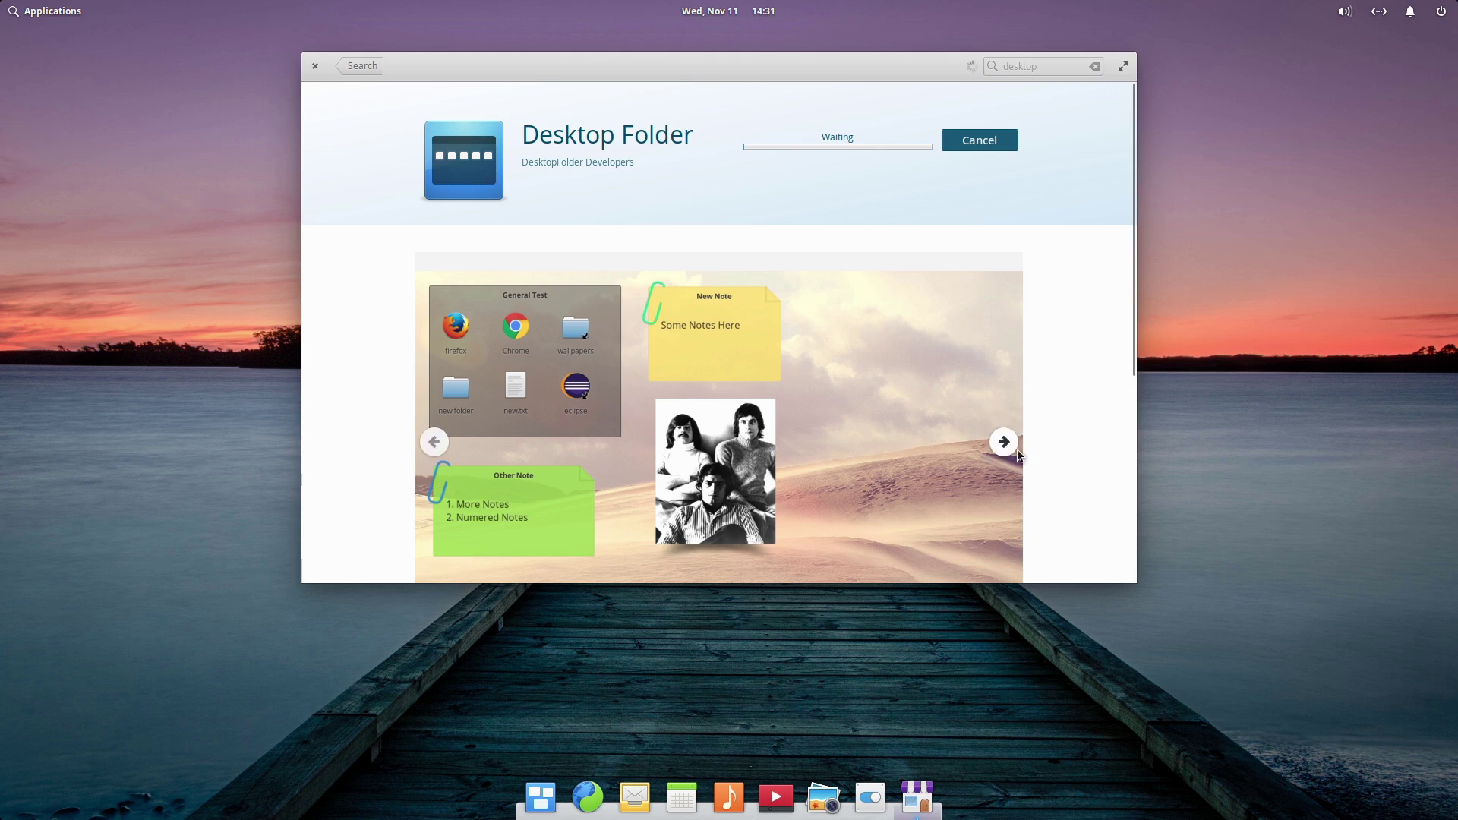
{"action": "left_click", "coordinate": [349, 66]}
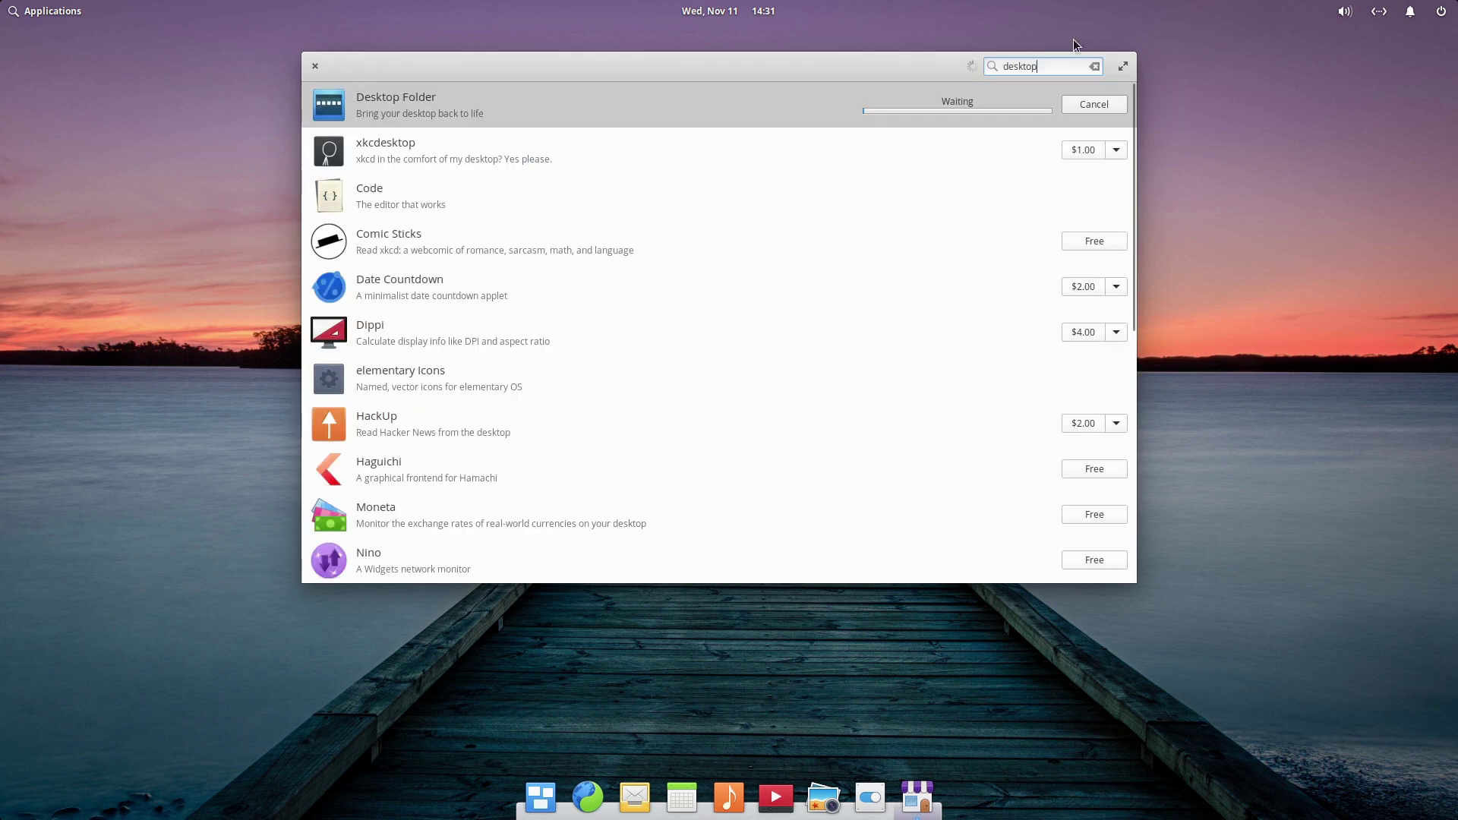
Step: Authorize the Desktop Folder installation by entering the account password in the authentication dialog
{"action": "type", "text": "••••"}
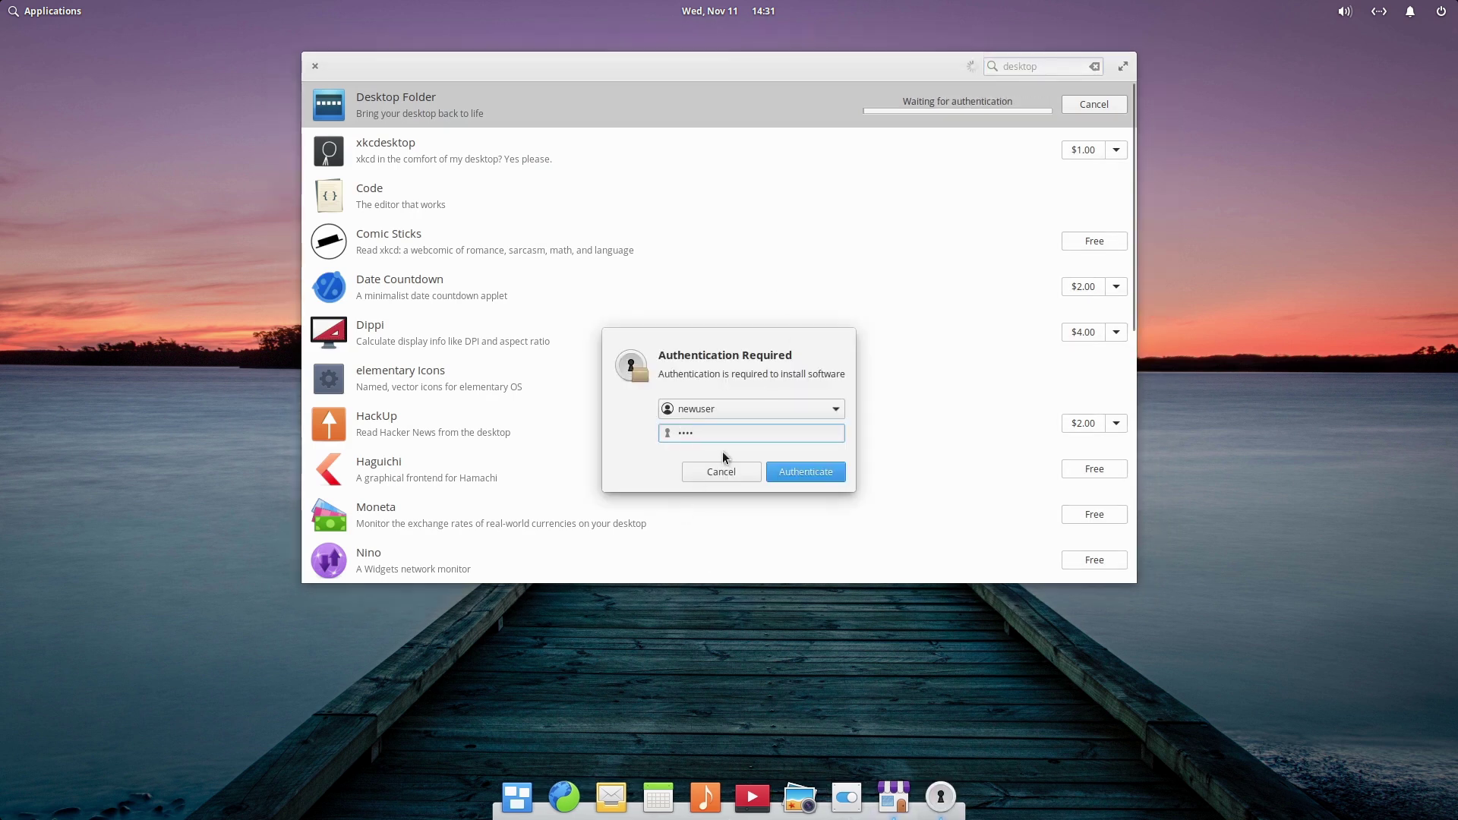
{"action": "left_click_drag", "start_coordinate": [735, 433], "coordinate": [631, 431]}
{"action": "type", "text": "•"}
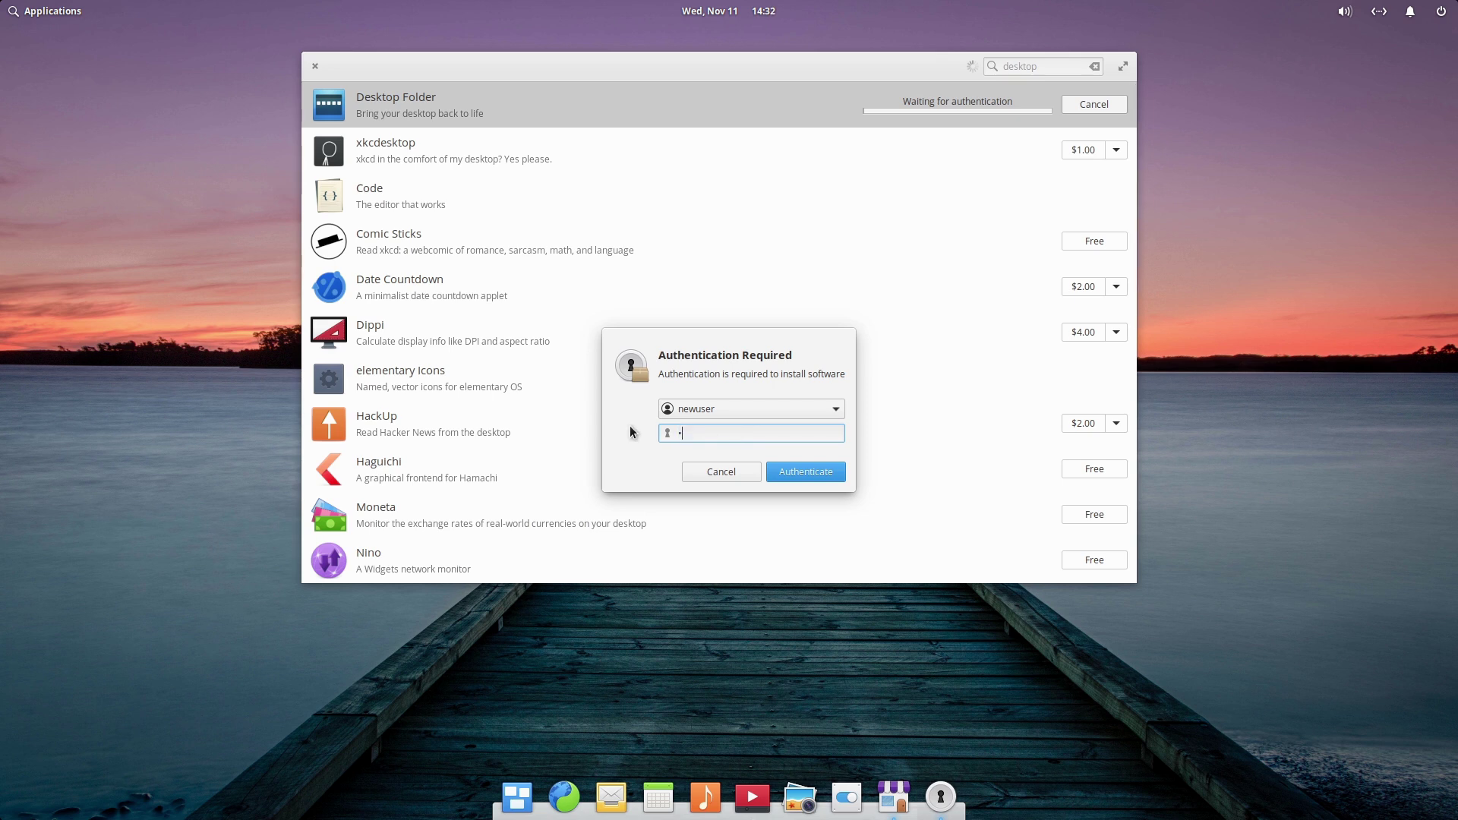
{"action": "type", "text": "••"}
{"action": "left_click", "coordinate": [805, 472]}
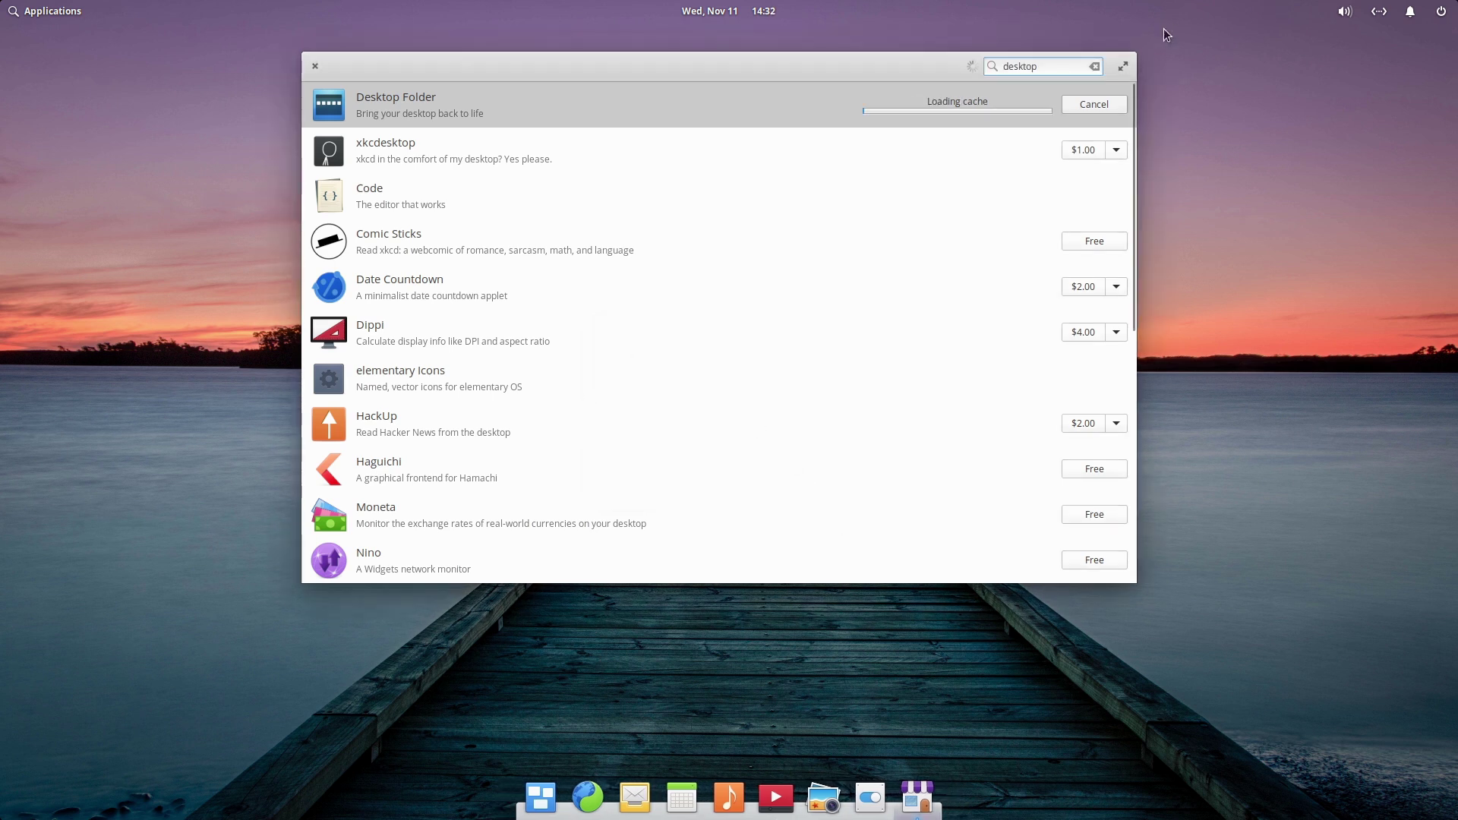
Step: Replace the AppCenter search term with "gimp"
{"action": "key", "text": "BackSpace"}
{"action": "key", "text": "BackSpace"}
{"action": "key", "text": "BackSpace"}
{"action": "key", "text": "BackSpace"}
{"action": "key", "text": "BackSpace"}
{"action": "key", "text": "BackSpace"}
{"action": "key", "text": "BackSpace"}
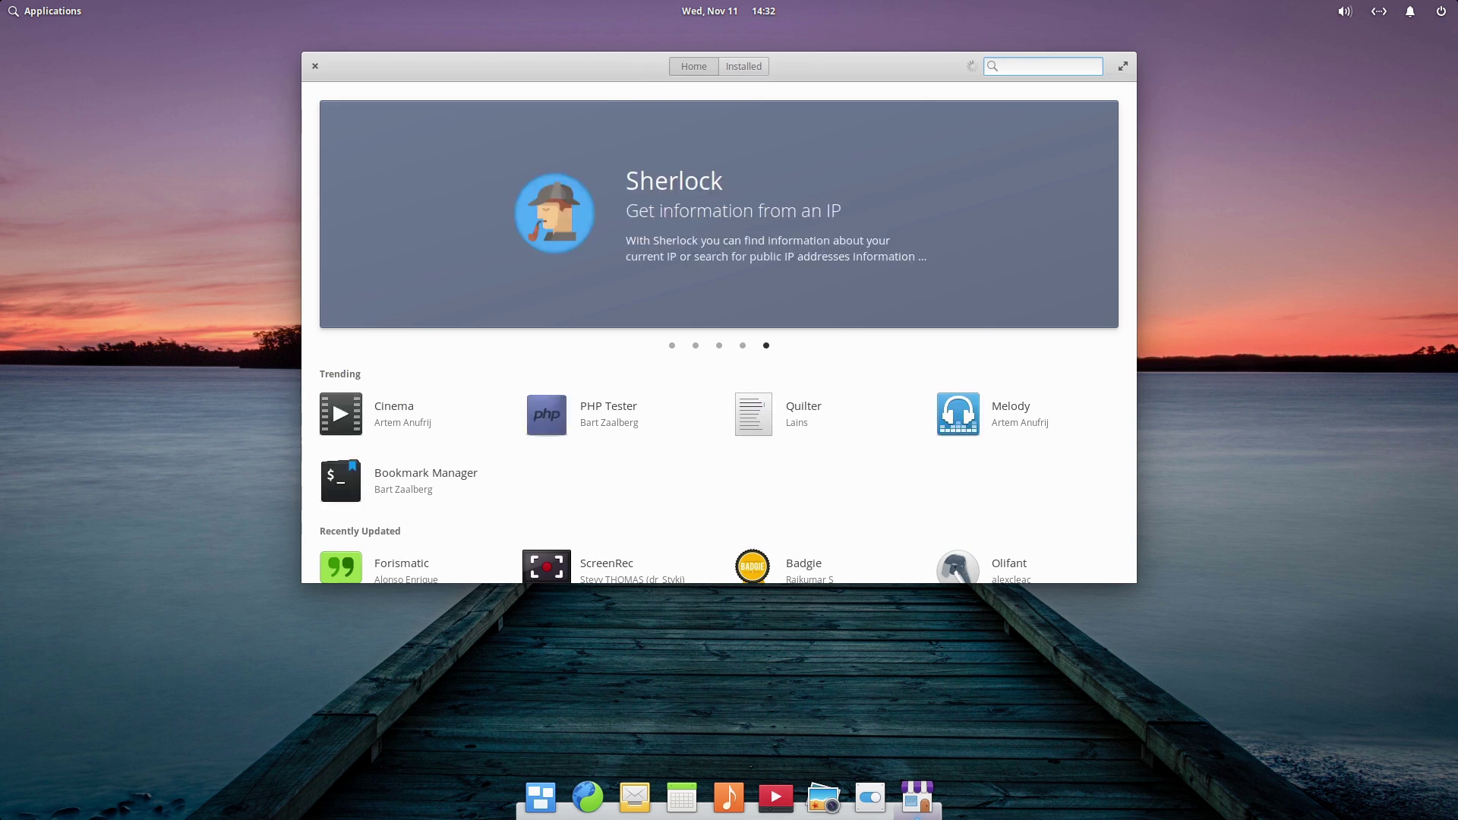
{"action": "type", "text": "gimp"}
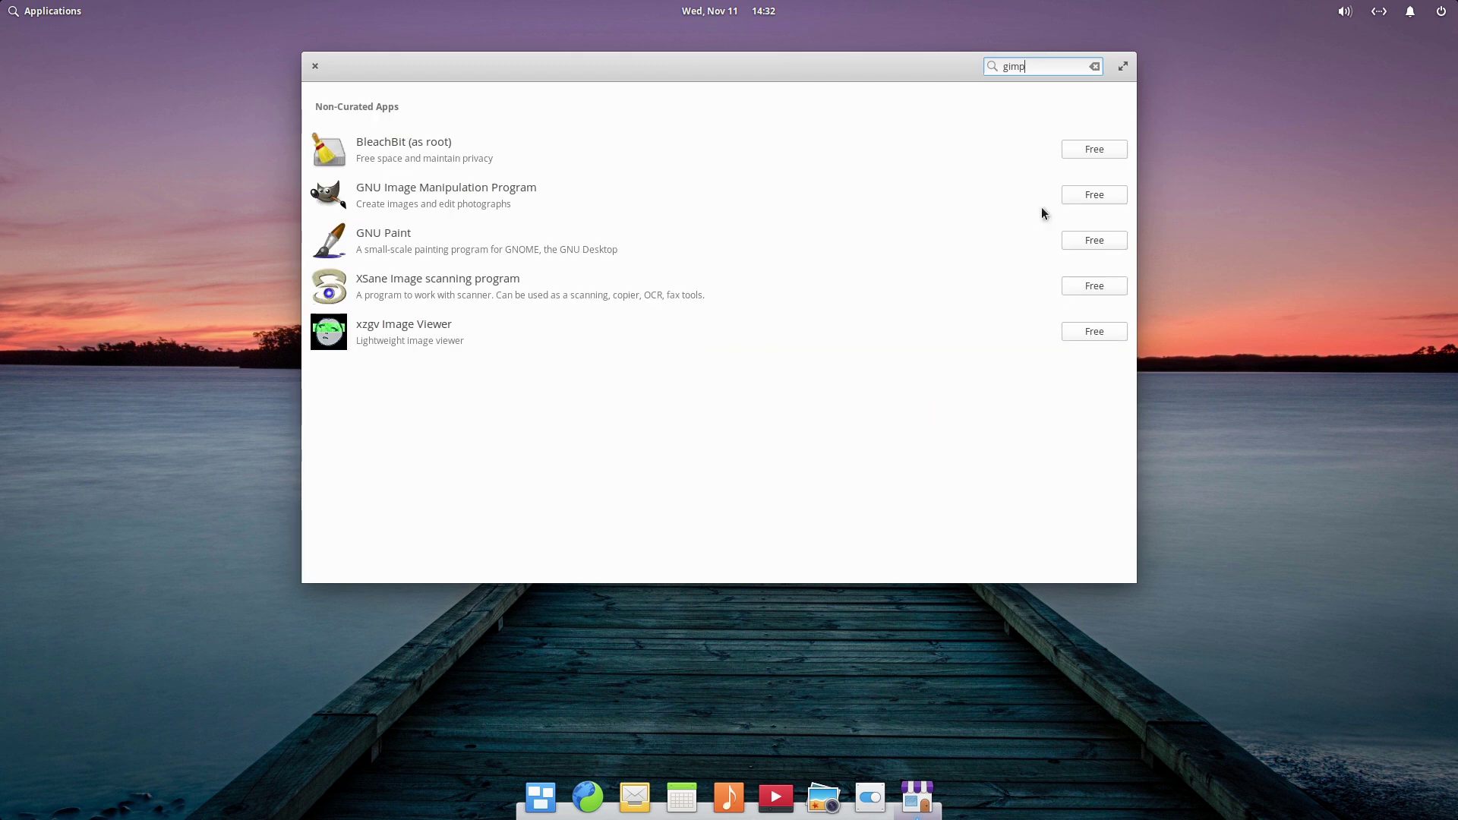
Step: Start installing GNU Image Manipulation Program from its app page and decline the non-curated app installation
{"action": "left_click", "coordinate": [477, 204]}
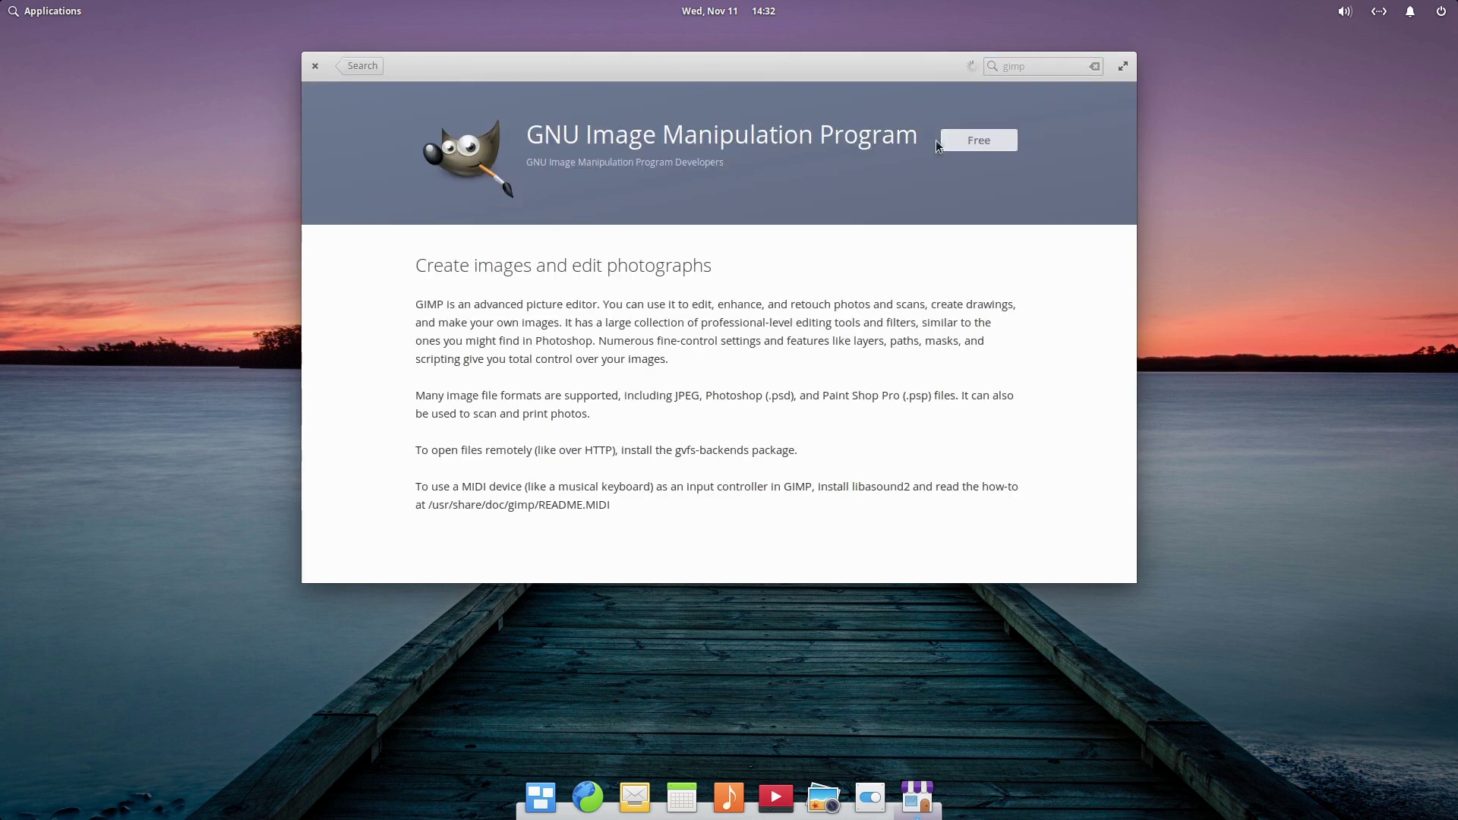
{"action": "left_click", "coordinate": [988, 140]}
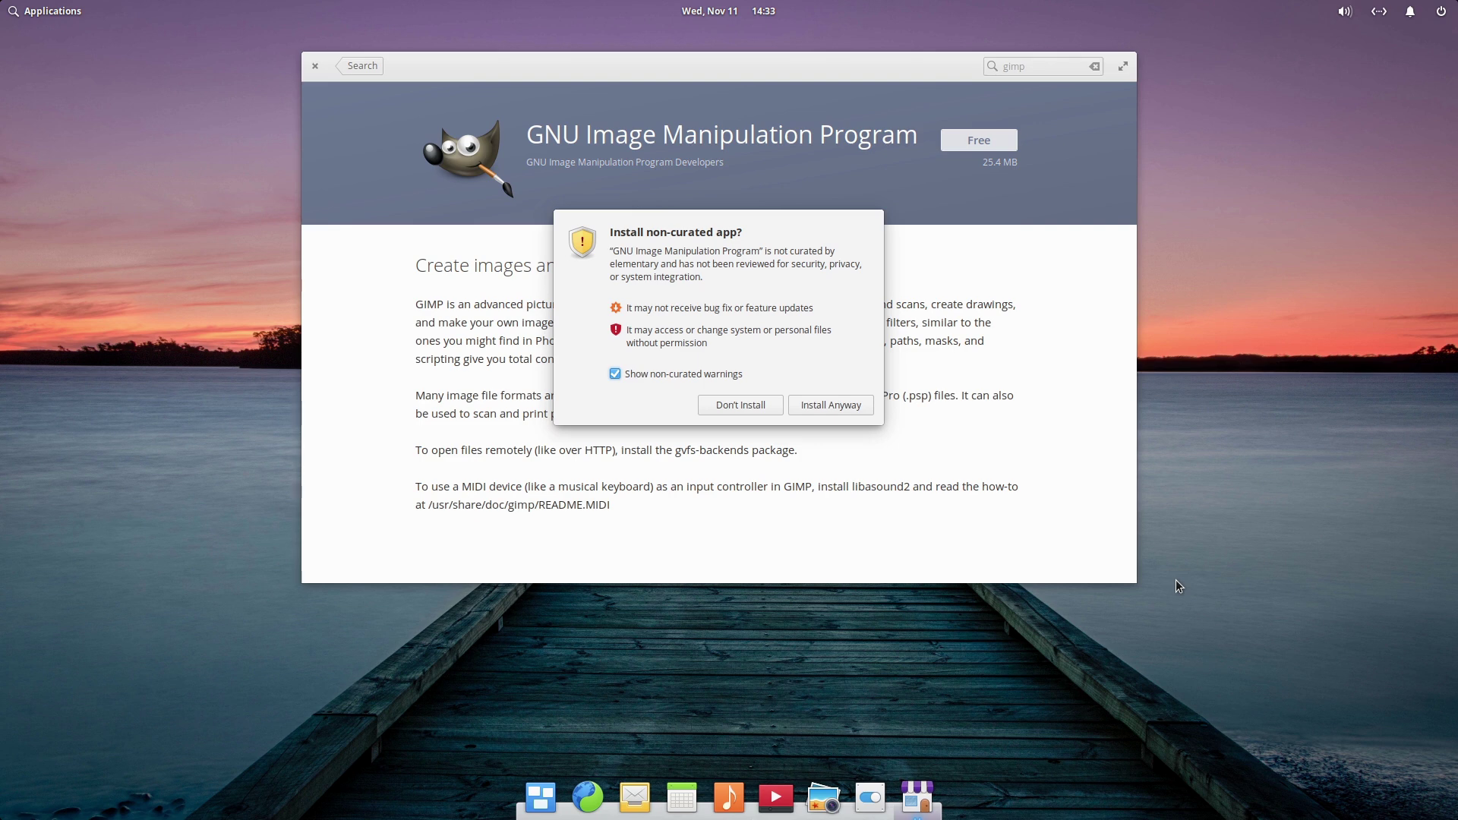
{"action": "left_click", "coordinate": [711, 408]}
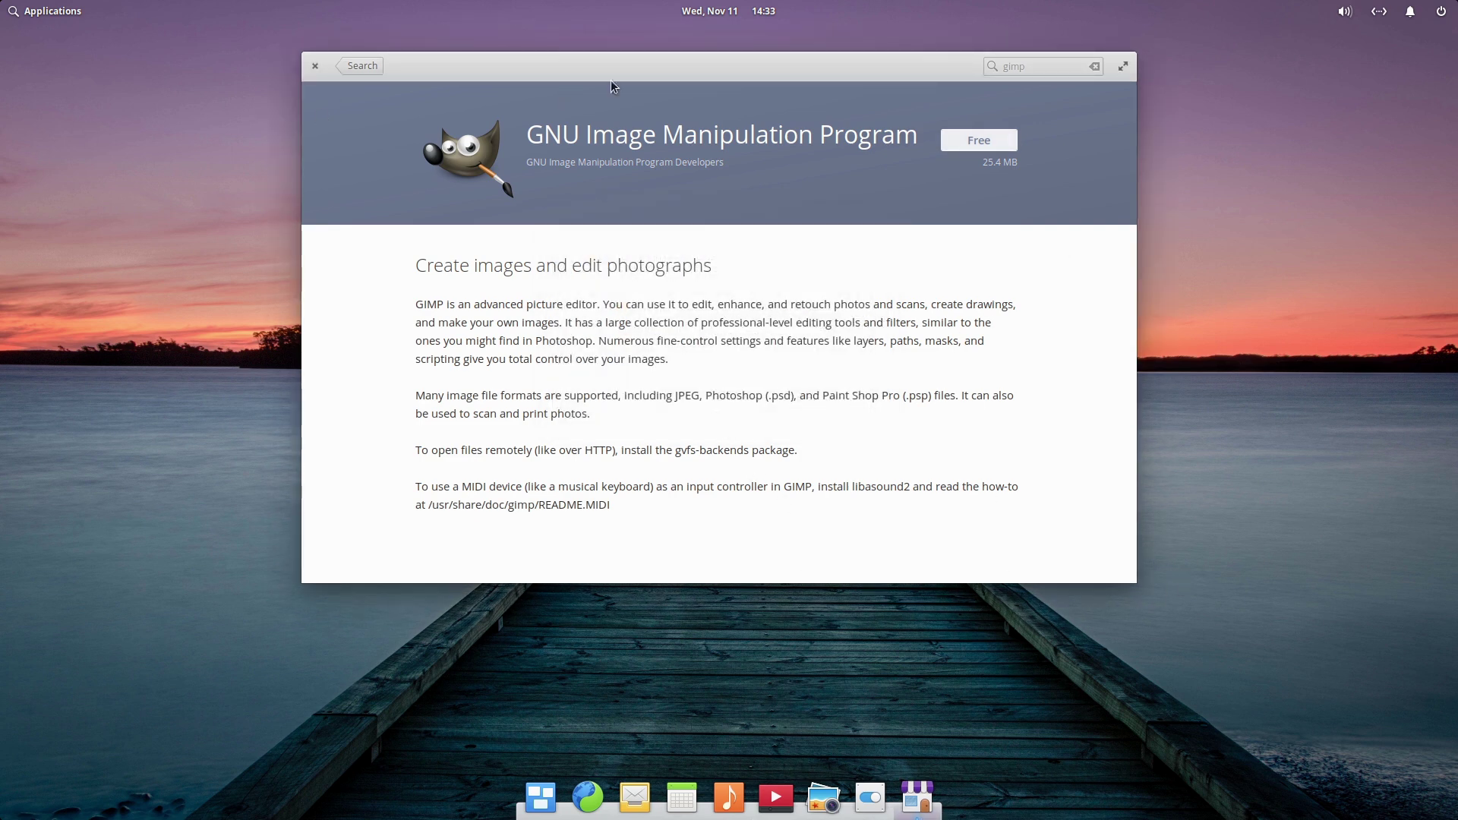
Step: Move the AppCenter window lower, open Music, Videos and Photos, and spread the windows across the desktop
{"action": "left_click_drag", "start_coordinate": [774, 66], "coordinate": [716, 170]}
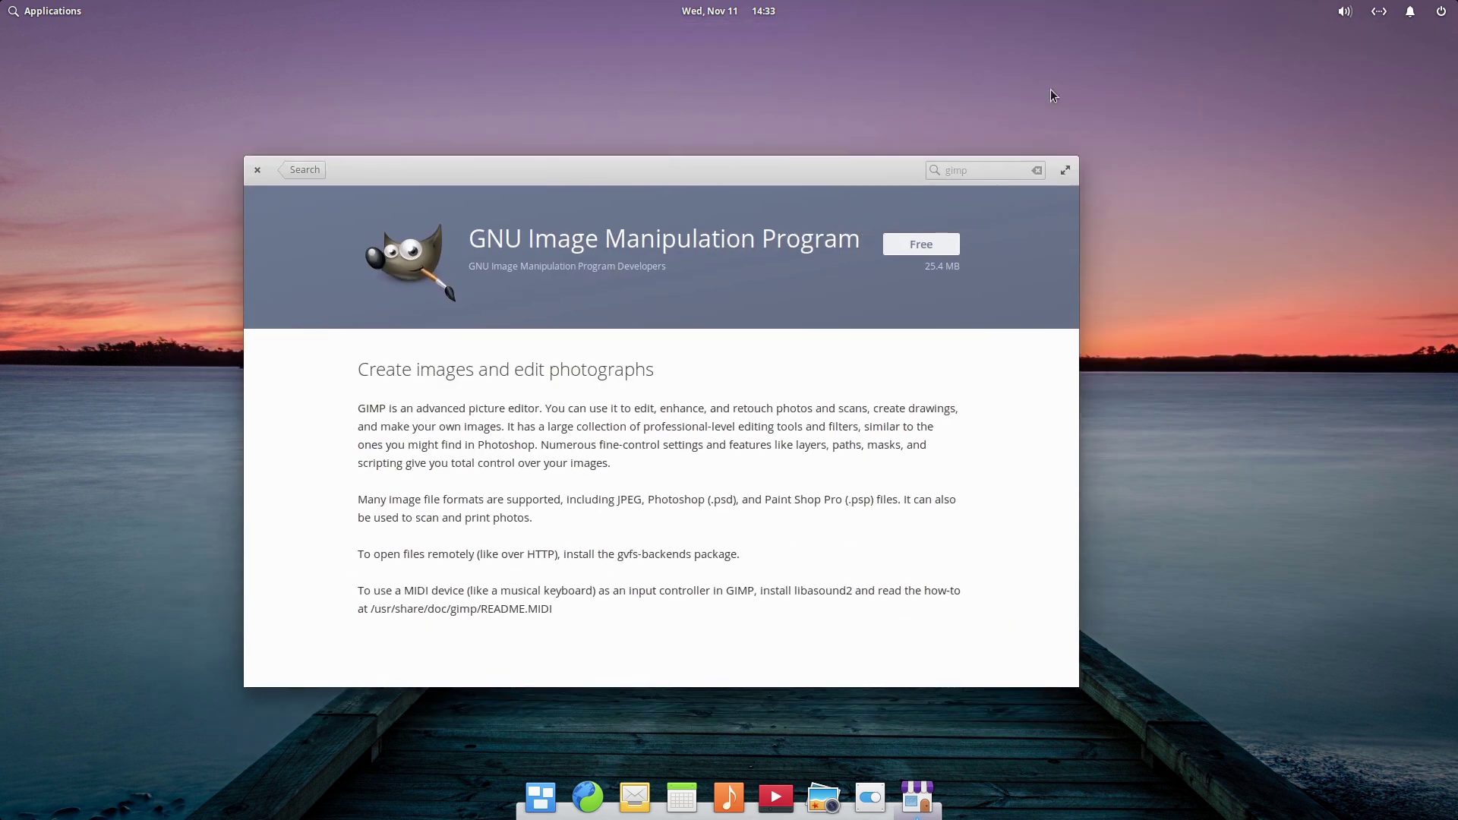
{"action": "left_click", "coordinate": [728, 796]}
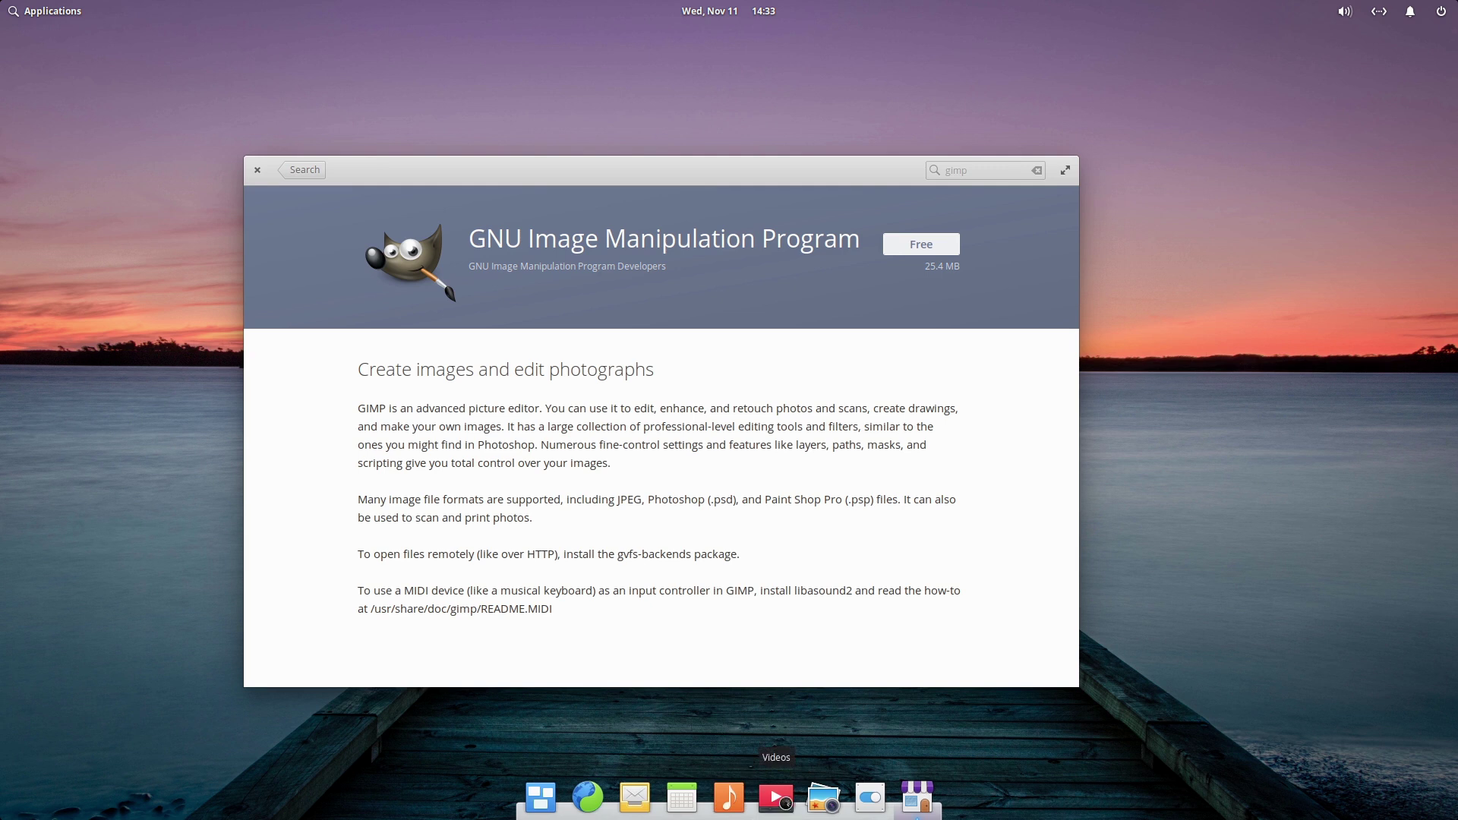
{"action": "left_click", "coordinate": [826, 798]}
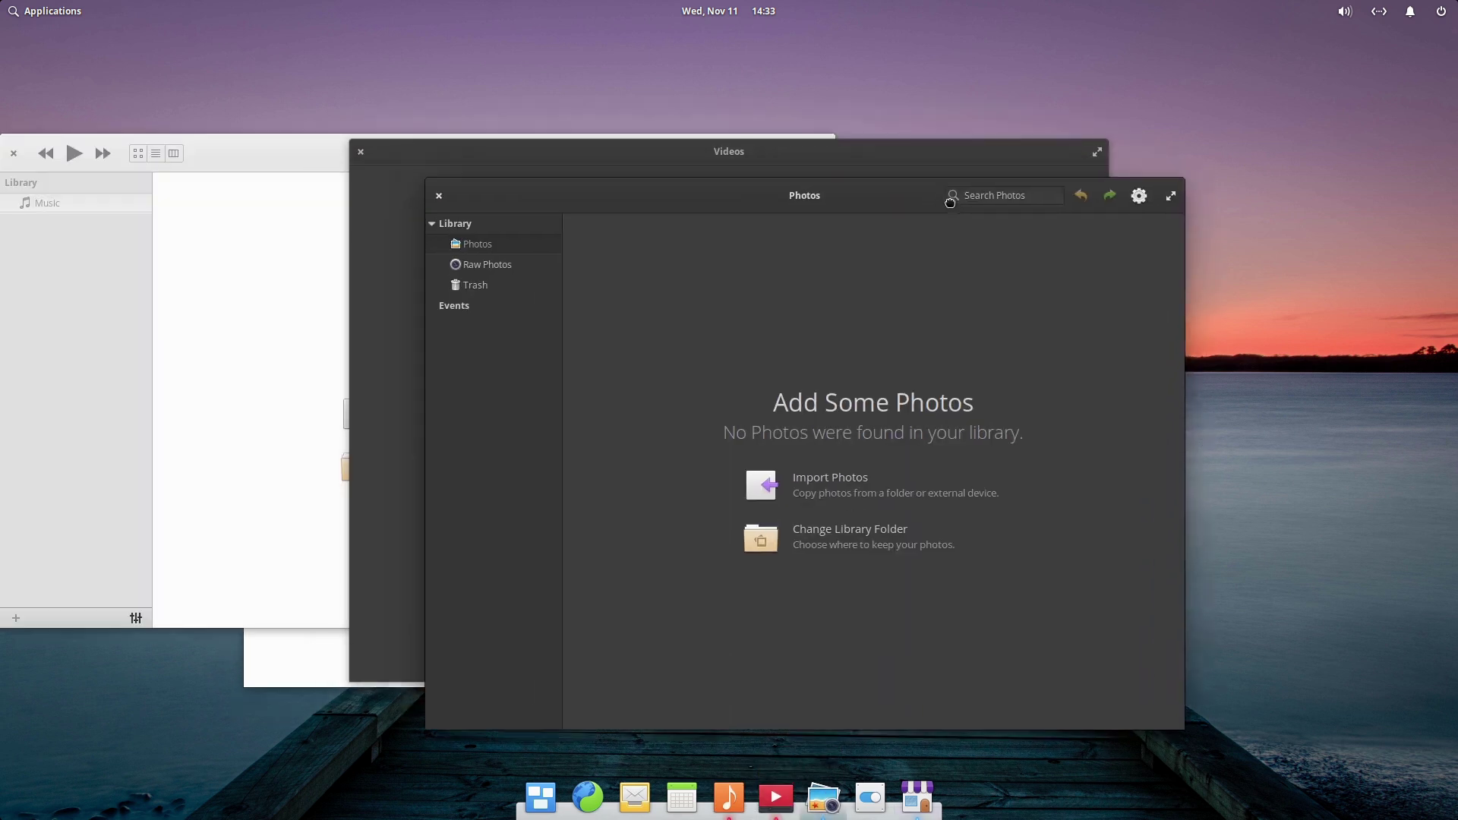
{"action": "left_click_drag", "start_coordinate": [936, 158], "coordinate": [658, 275]}
Step: Compare the open app windows by bringing Music, AppCenter and Photos to the front, ending with AppCenter
{"action": "left_click", "coordinate": [591, 161]}
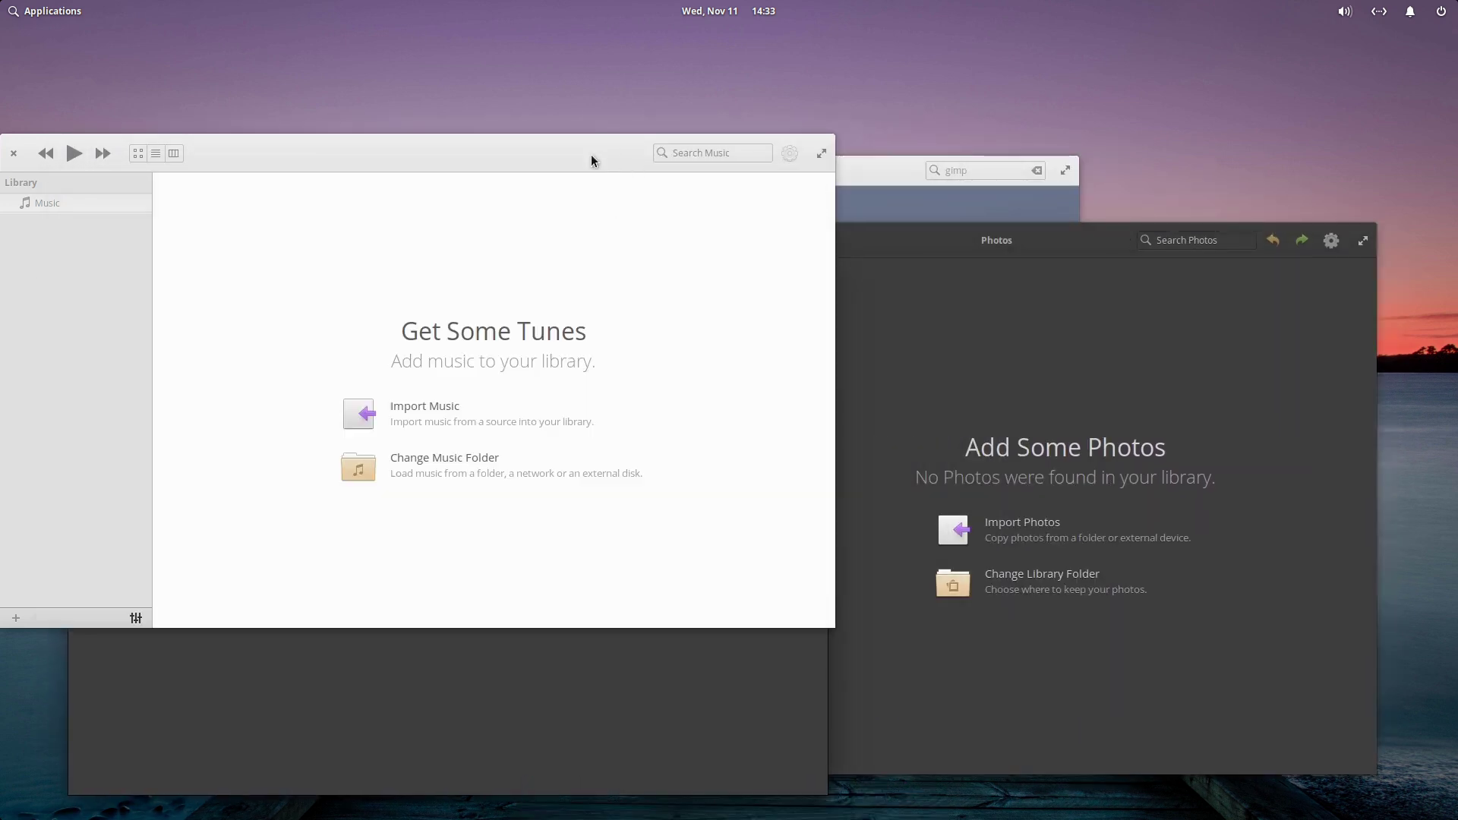
{"action": "left_click", "coordinate": [896, 170]}
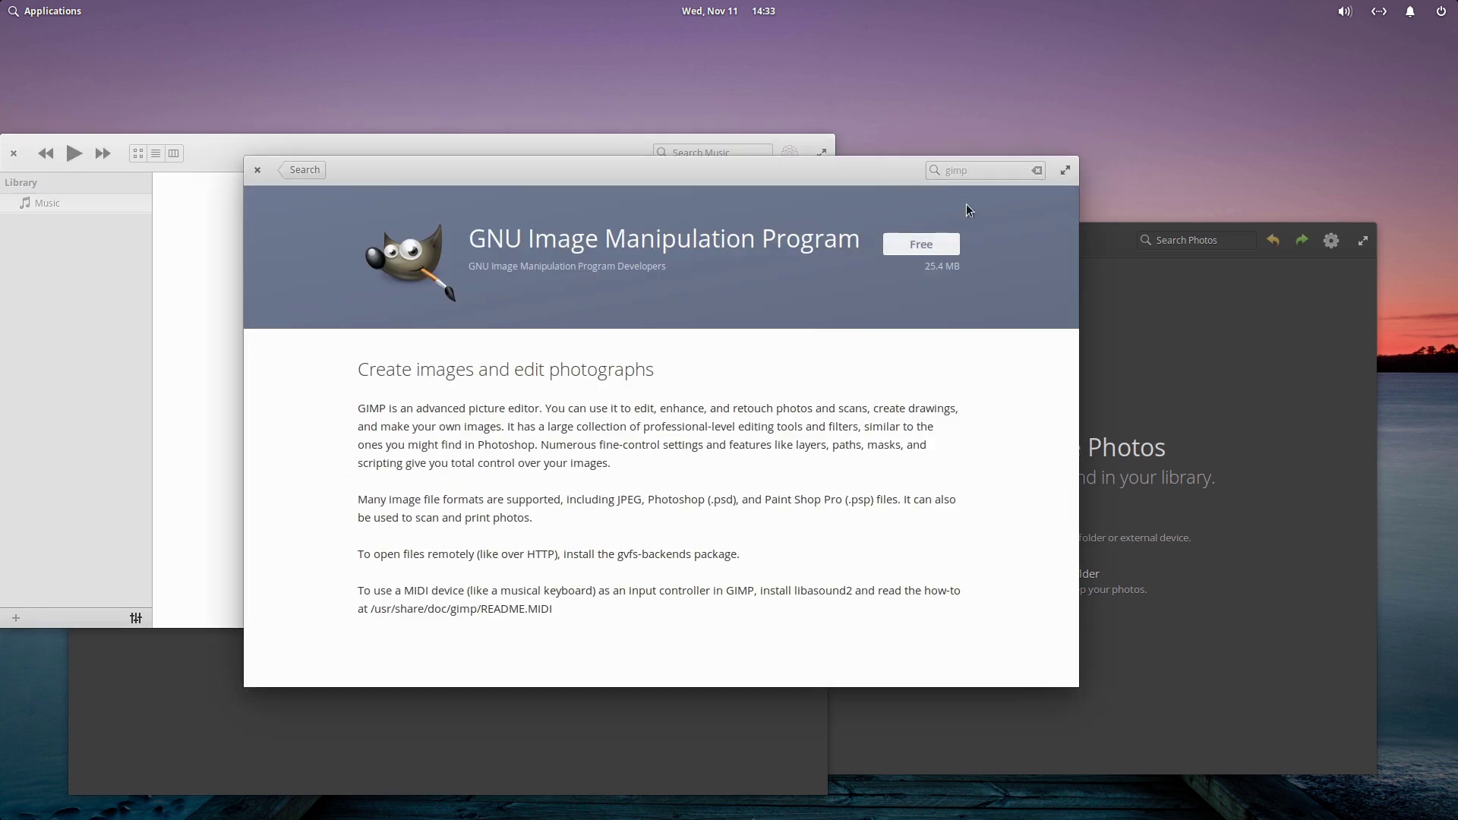
{"action": "left_click", "coordinate": [1168, 309]}
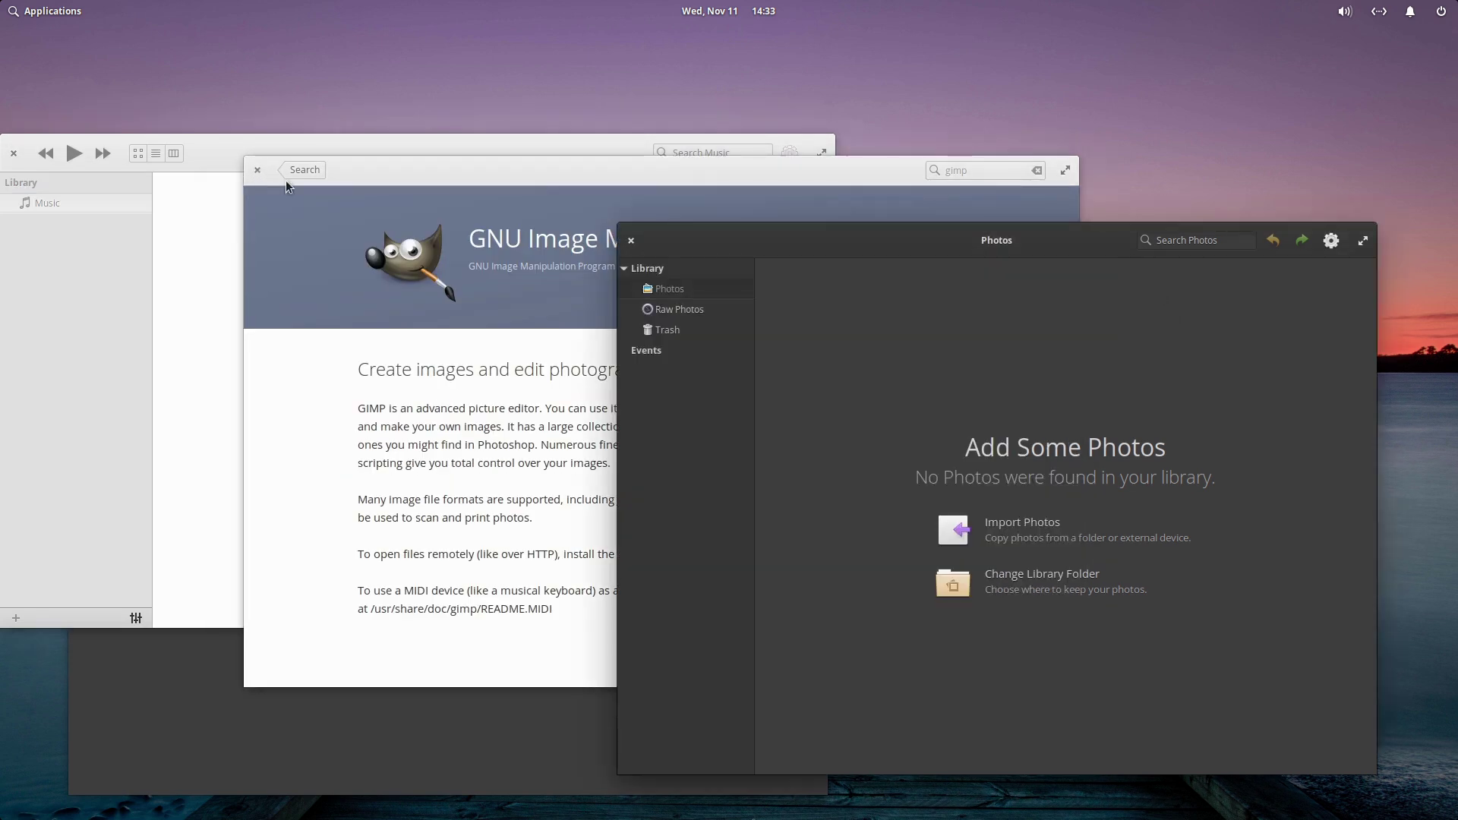
{"action": "left_click", "coordinate": [445, 181]}
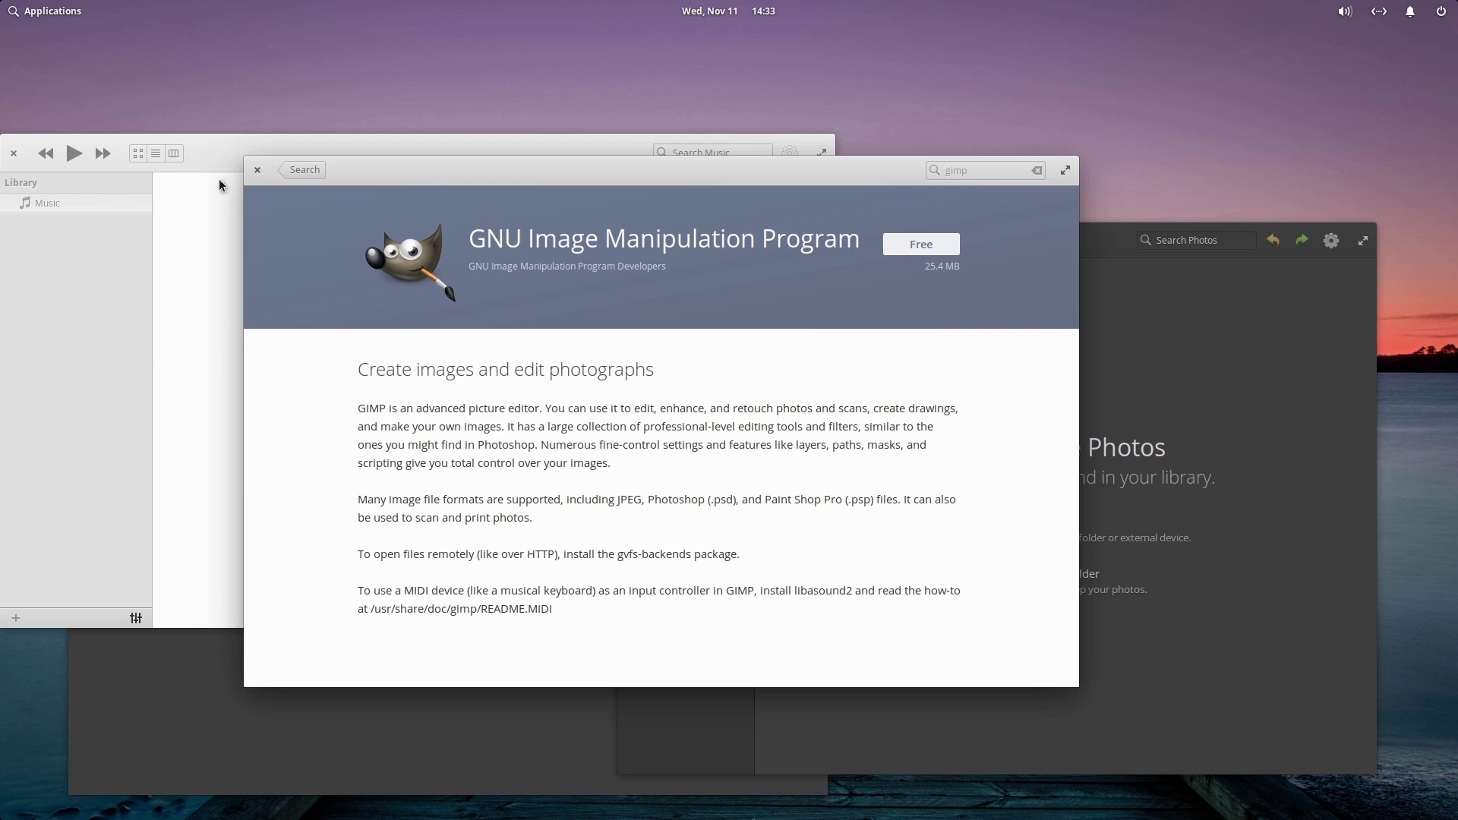
Step: Close AppCenter, Music, Photos and Videos, and briefly reopen AppCenter to view its home page before closing it
{"action": "left_click", "coordinate": [258, 170]}
{"action": "left_click", "coordinate": [14, 154]}
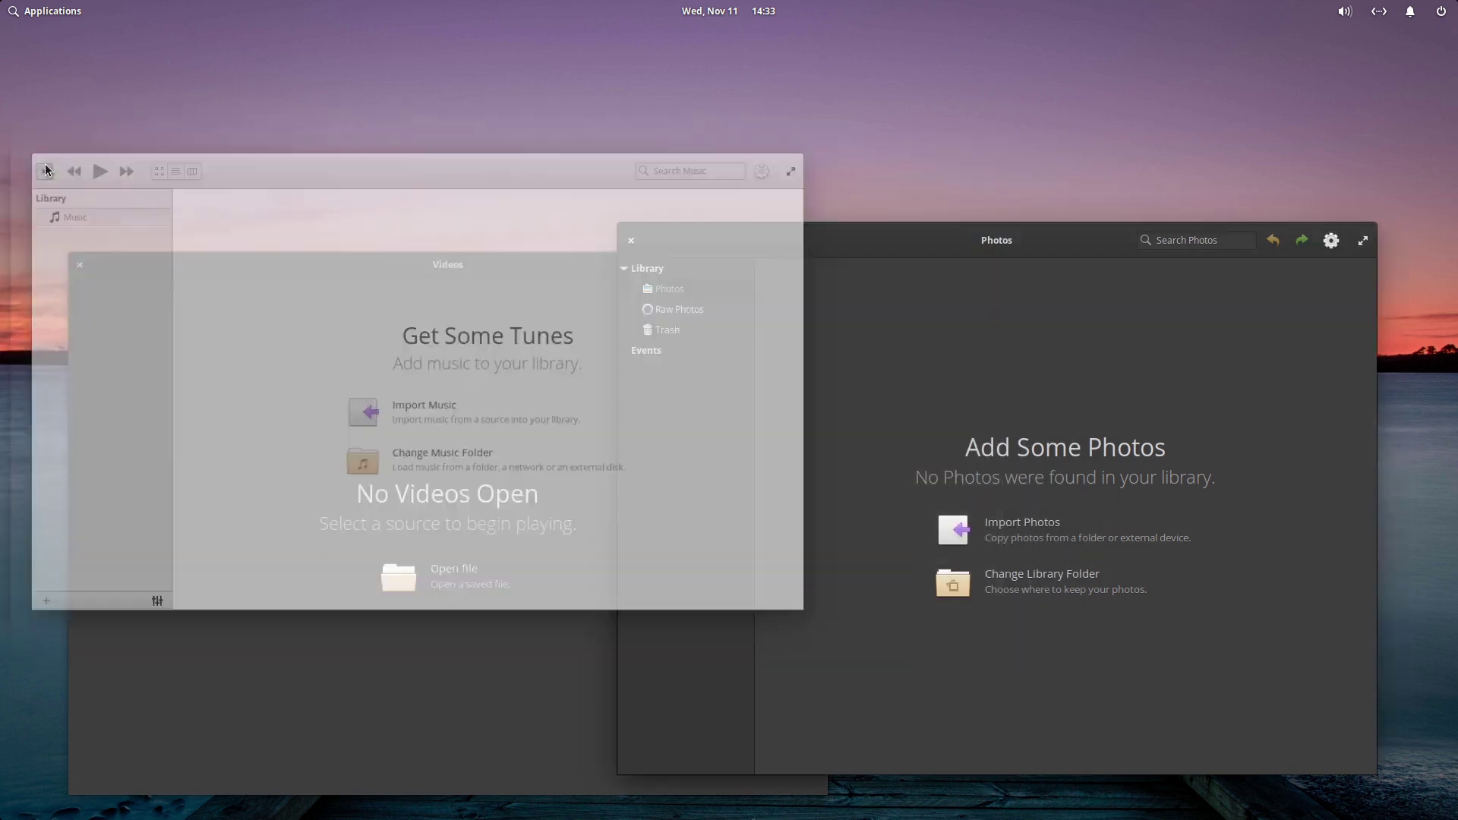
{"action": "left_click", "coordinate": [632, 240]}
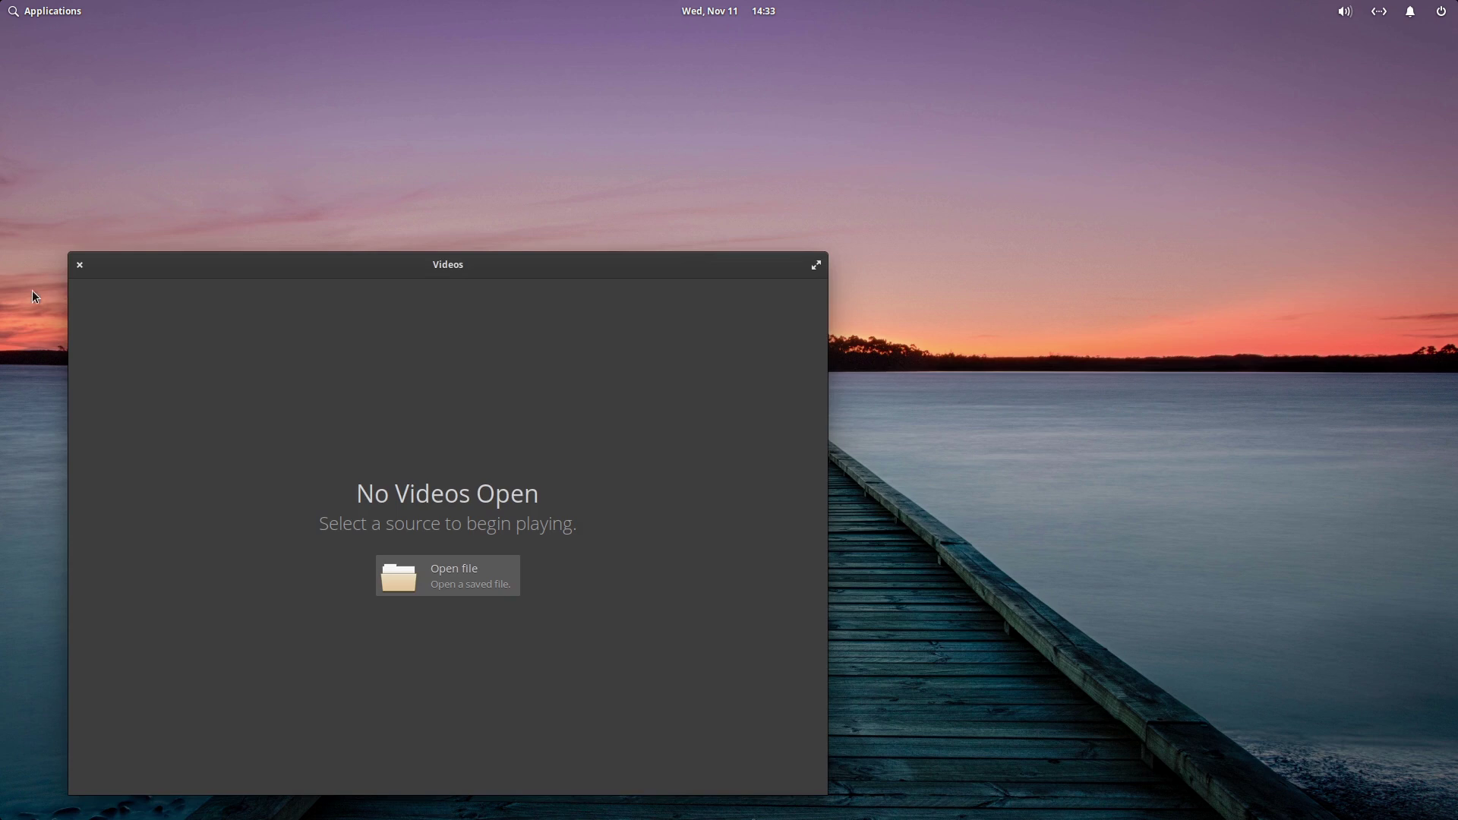
{"action": "left_click", "coordinate": [79, 266]}
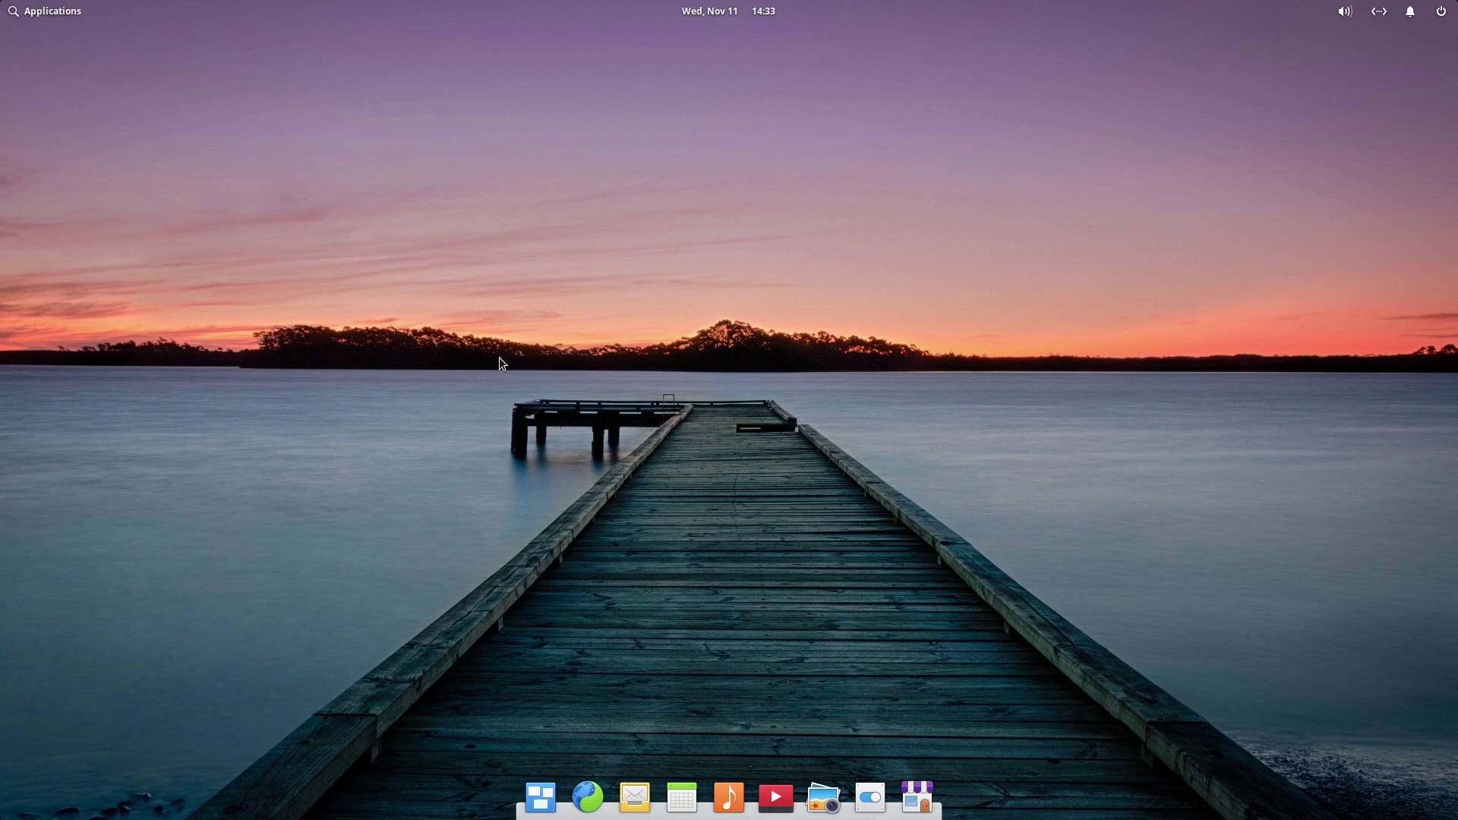
{"action": "left_click", "coordinate": [918, 798]}
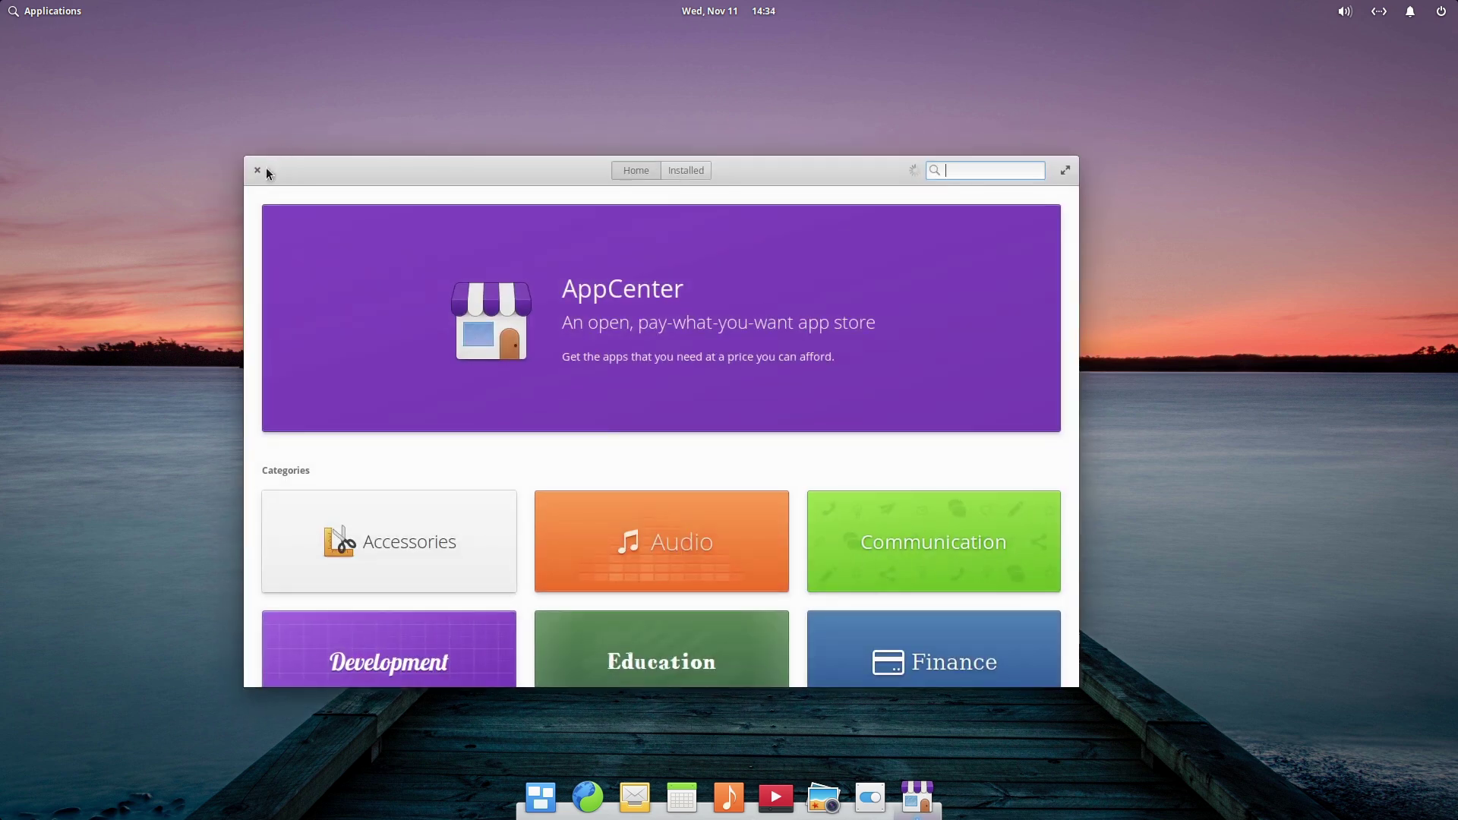
{"action": "left_click", "coordinate": [257, 171]}
Step: Browse the Applications menu in its grid and category views and launch Desktop Folder from the grid
{"action": "left_click", "coordinate": [51, 10]}
{"action": "left_click", "coordinate": [55, 9]}
{"action": "left_click", "coordinate": [55, 9]}
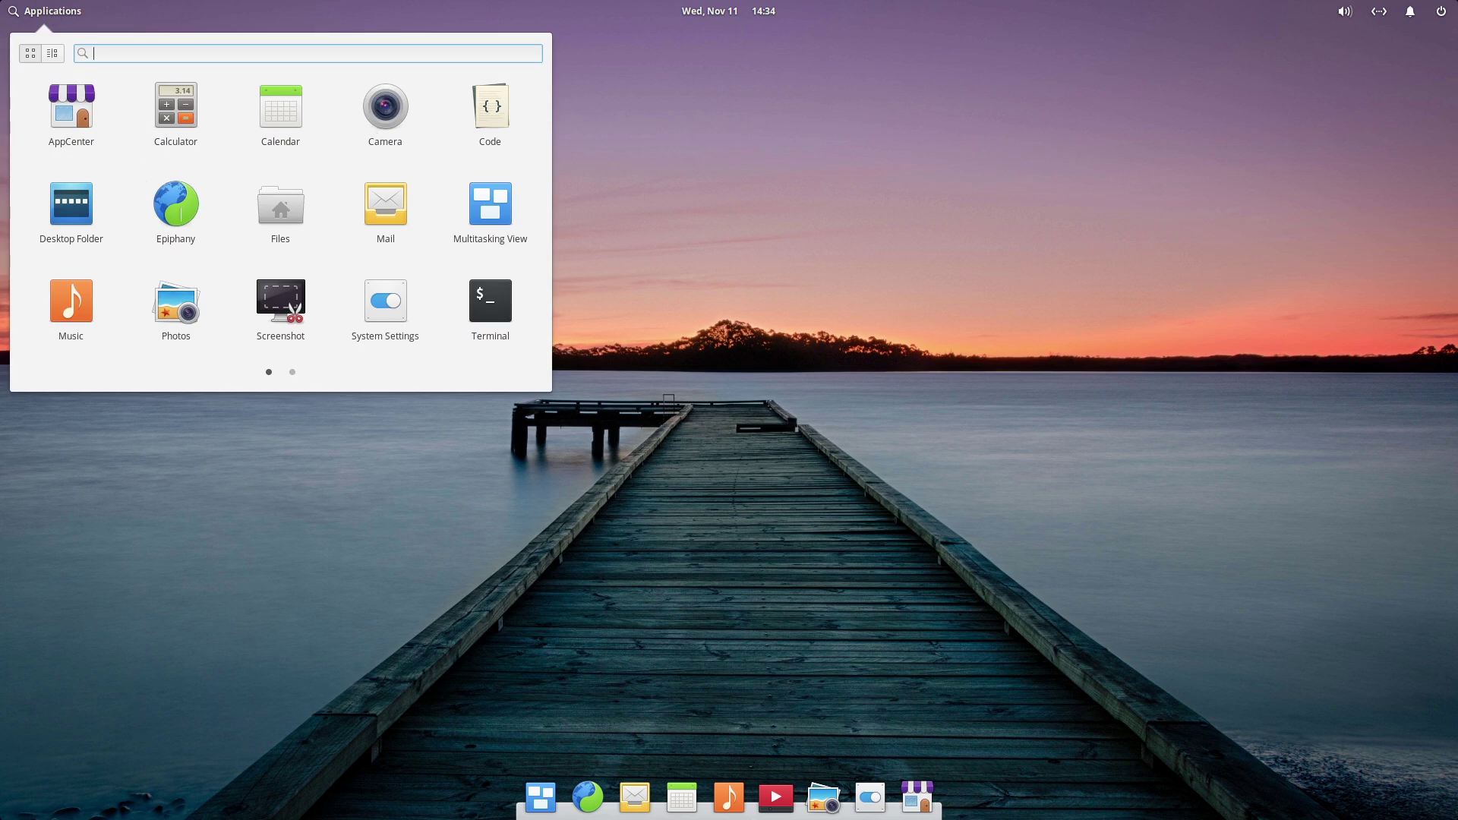
{"action": "scroll", "coordinate": [457, 291], "scroll_direction": "down", "scroll_amount": 1}
{"action": "scroll", "coordinate": [455, 306], "scroll_direction": "up", "scroll_amount": 1}
{"action": "left_click", "coordinate": [55, 57]}
{"action": "left_click", "coordinate": [29, 54]}
{"action": "left_click", "coordinate": [76, 213]}
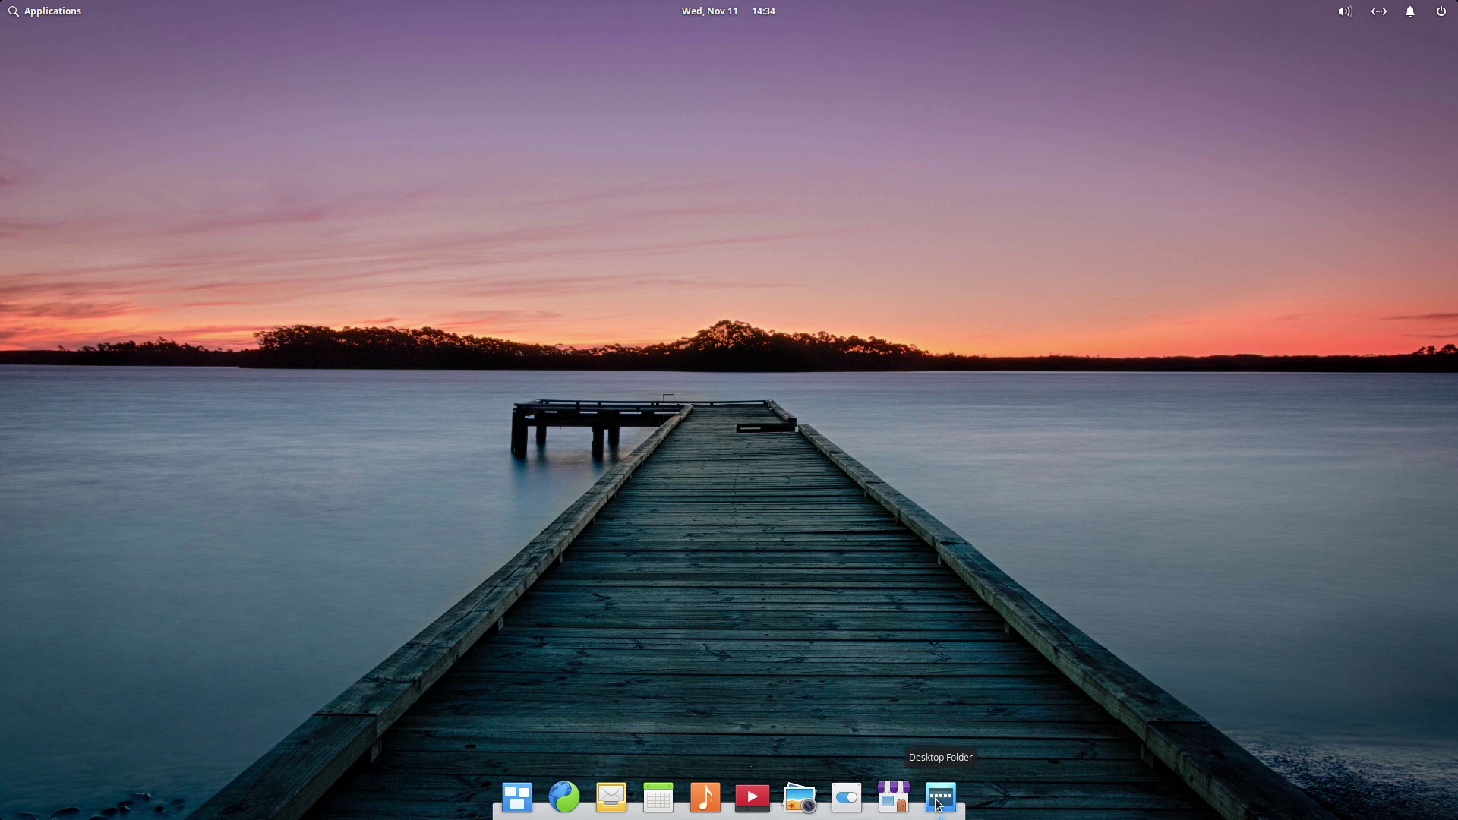
Step: Create a new folder on the desktop and keep its default name
{"action": "right_click", "coordinate": [918, 466]}
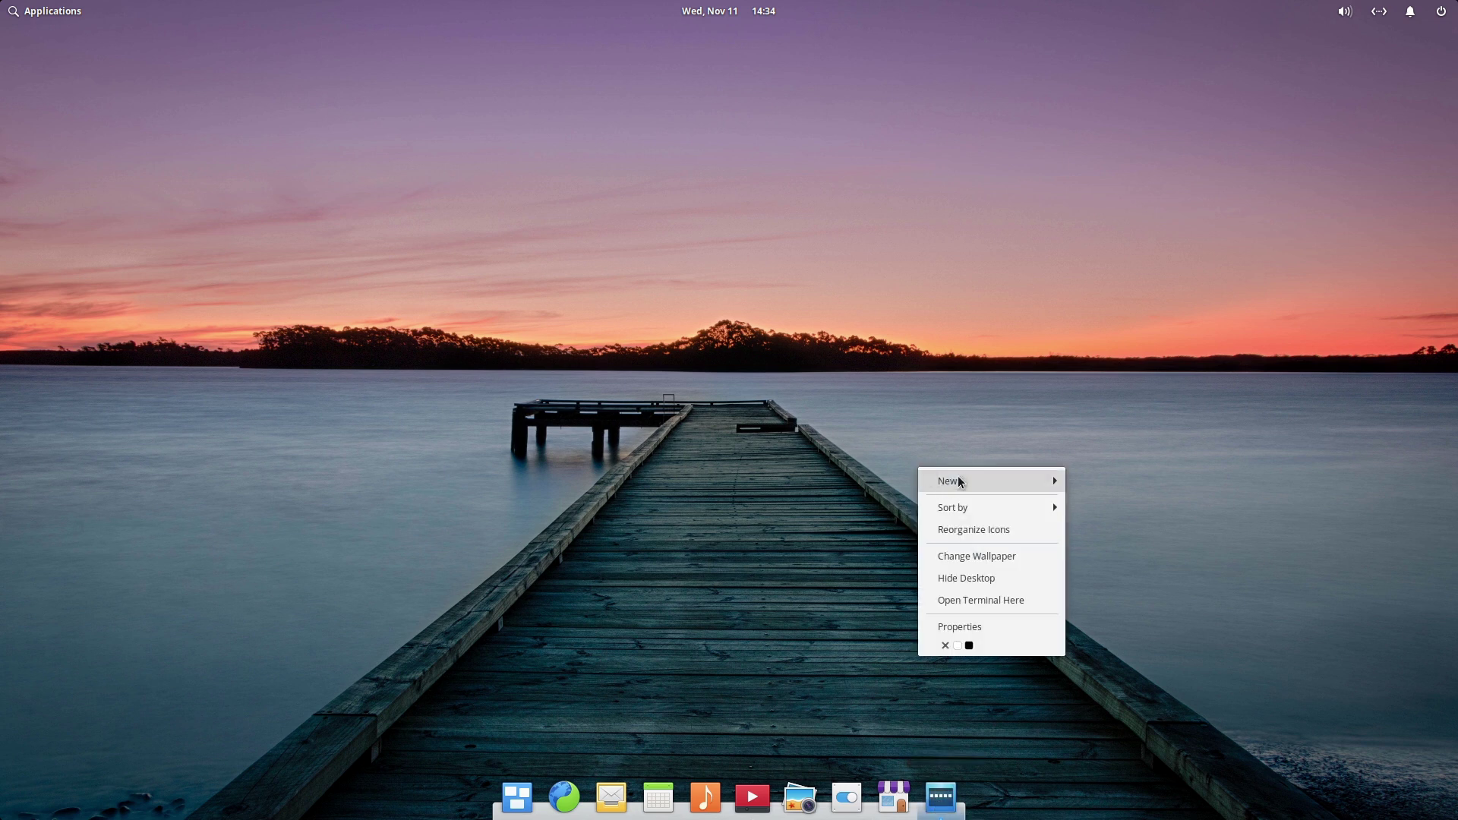
{"action": "mouse_move", "coordinate": [960, 481]}
{"action": "left_click", "coordinate": [1128, 491]}
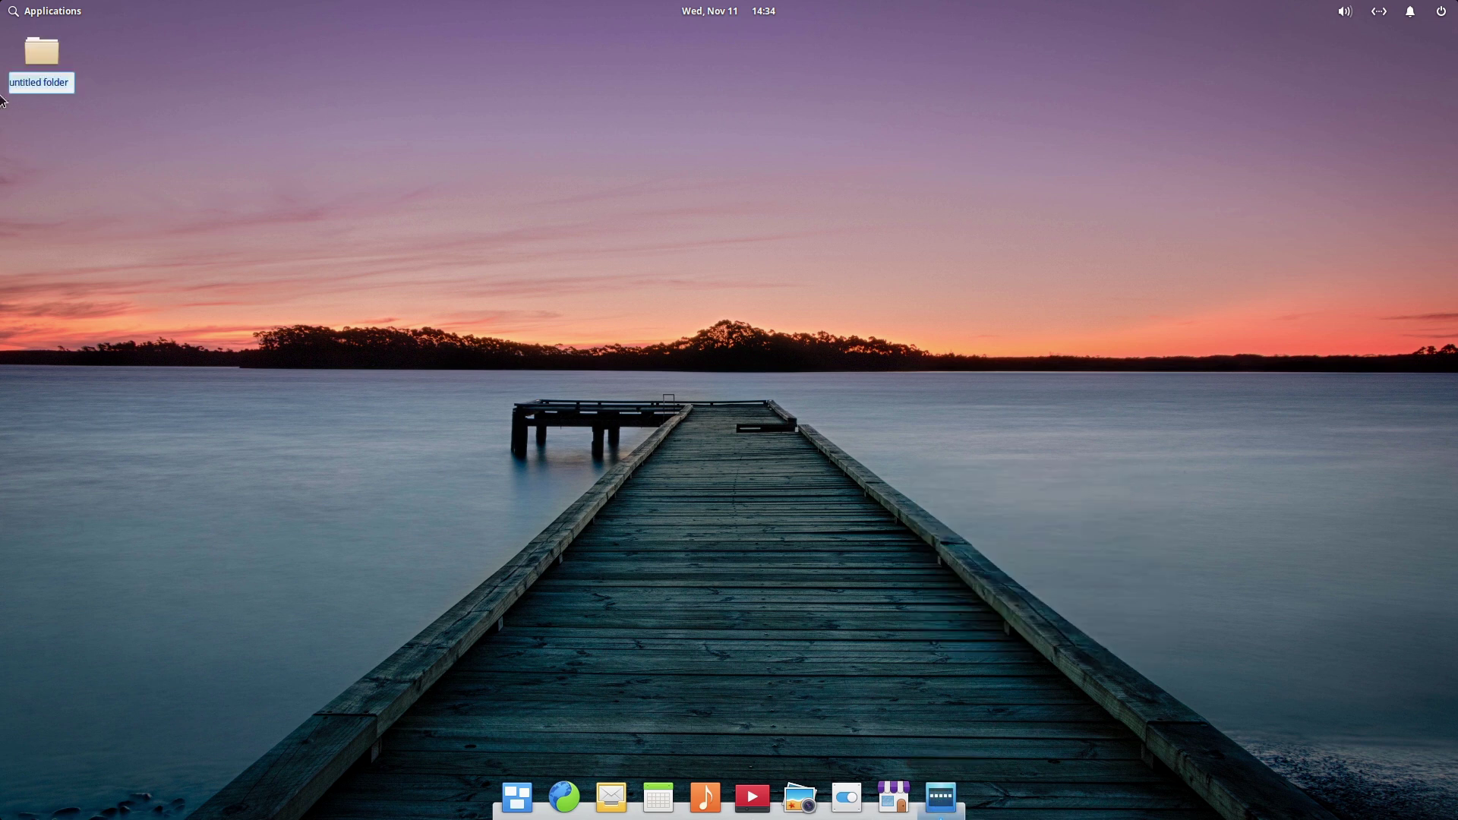
{"action": "left_click", "coordinate": [63, 98]}
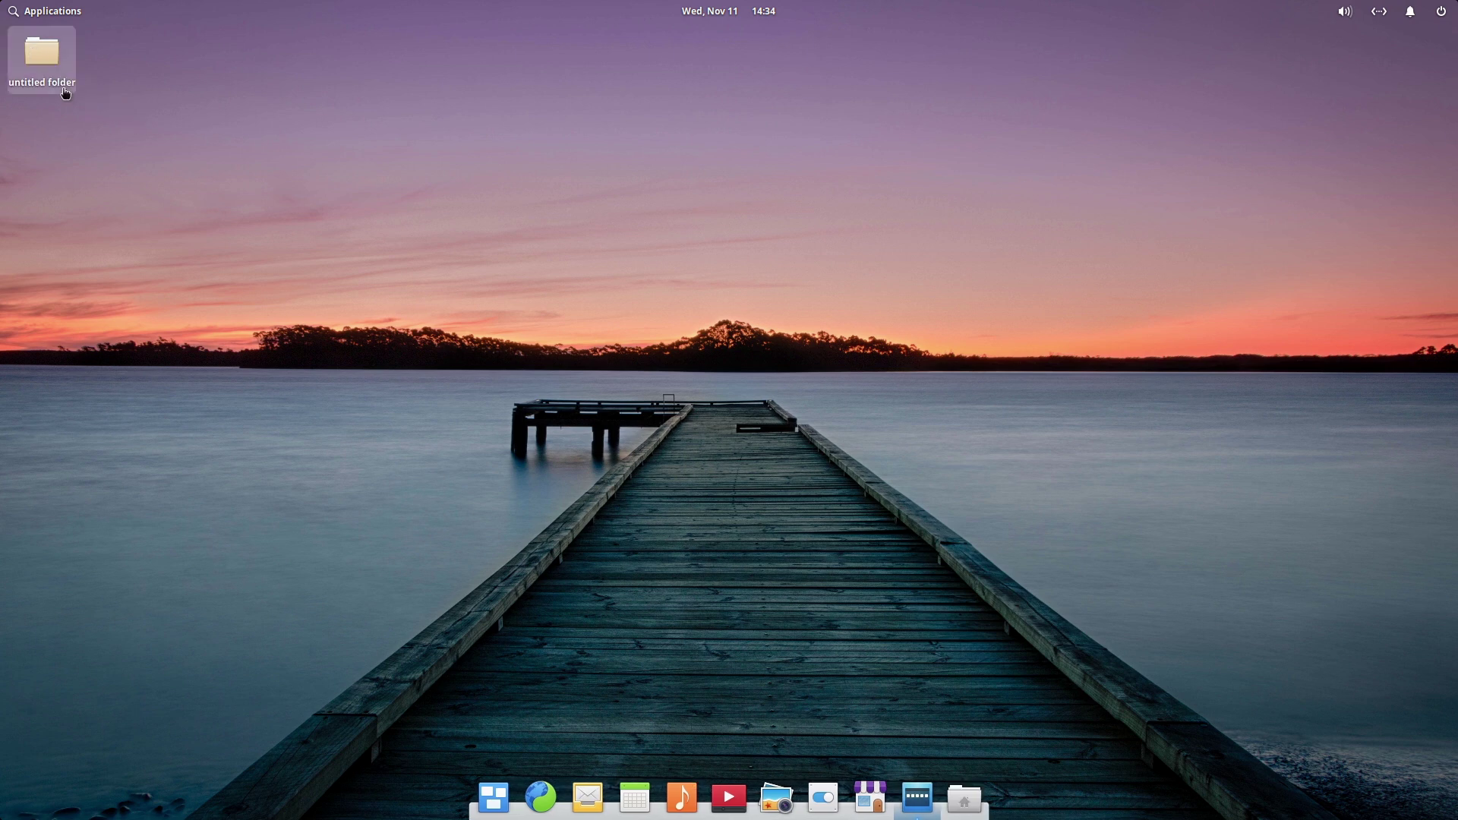
Step: Open the new desktop folder, move its icon away from the screen corner, and close the file manager window
{"action": "double_click", "coordinate": [42, 50]}
{"action": "left_click_drag", "start_coordinate": [42, 50], "coordinate": [116, 109]}
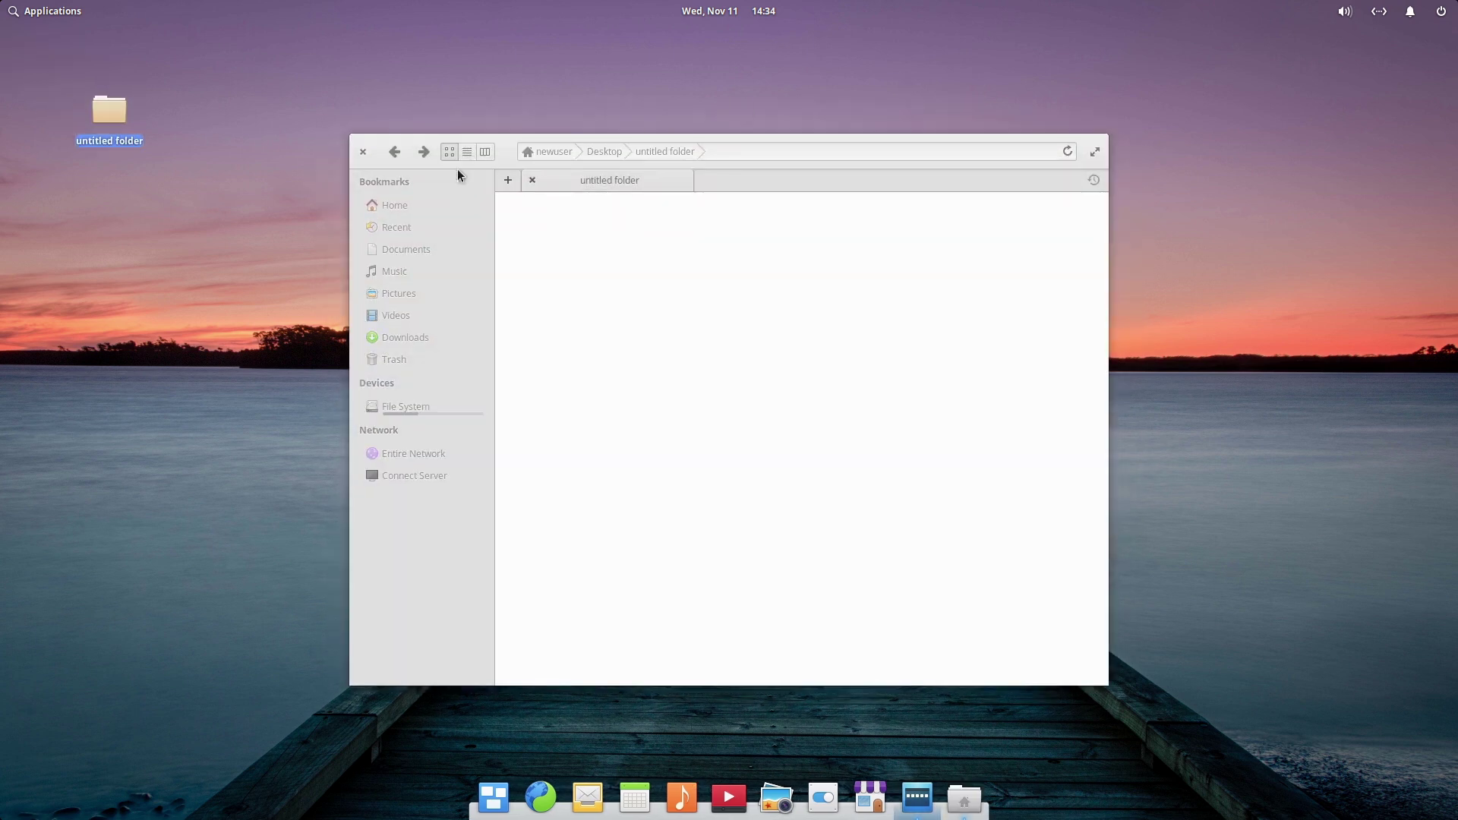
{"action": "left_click", "coordinate": [364, 153]}
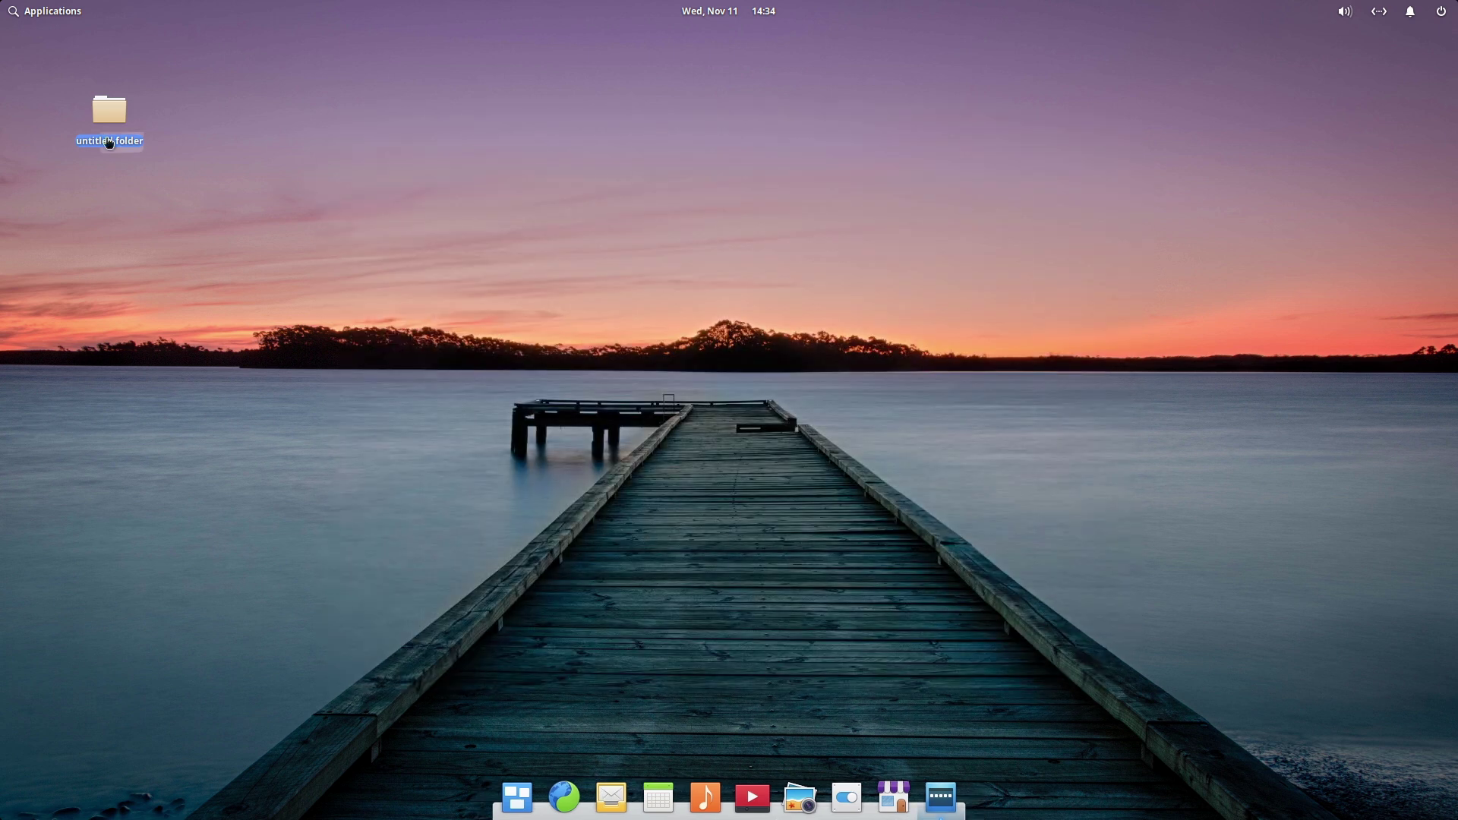
Step: Search the Applications menu for "sys" and launch Htop
{"action": "left_click", "coordinate": [25, 12]}
{"action": "type", "text": "sys"}
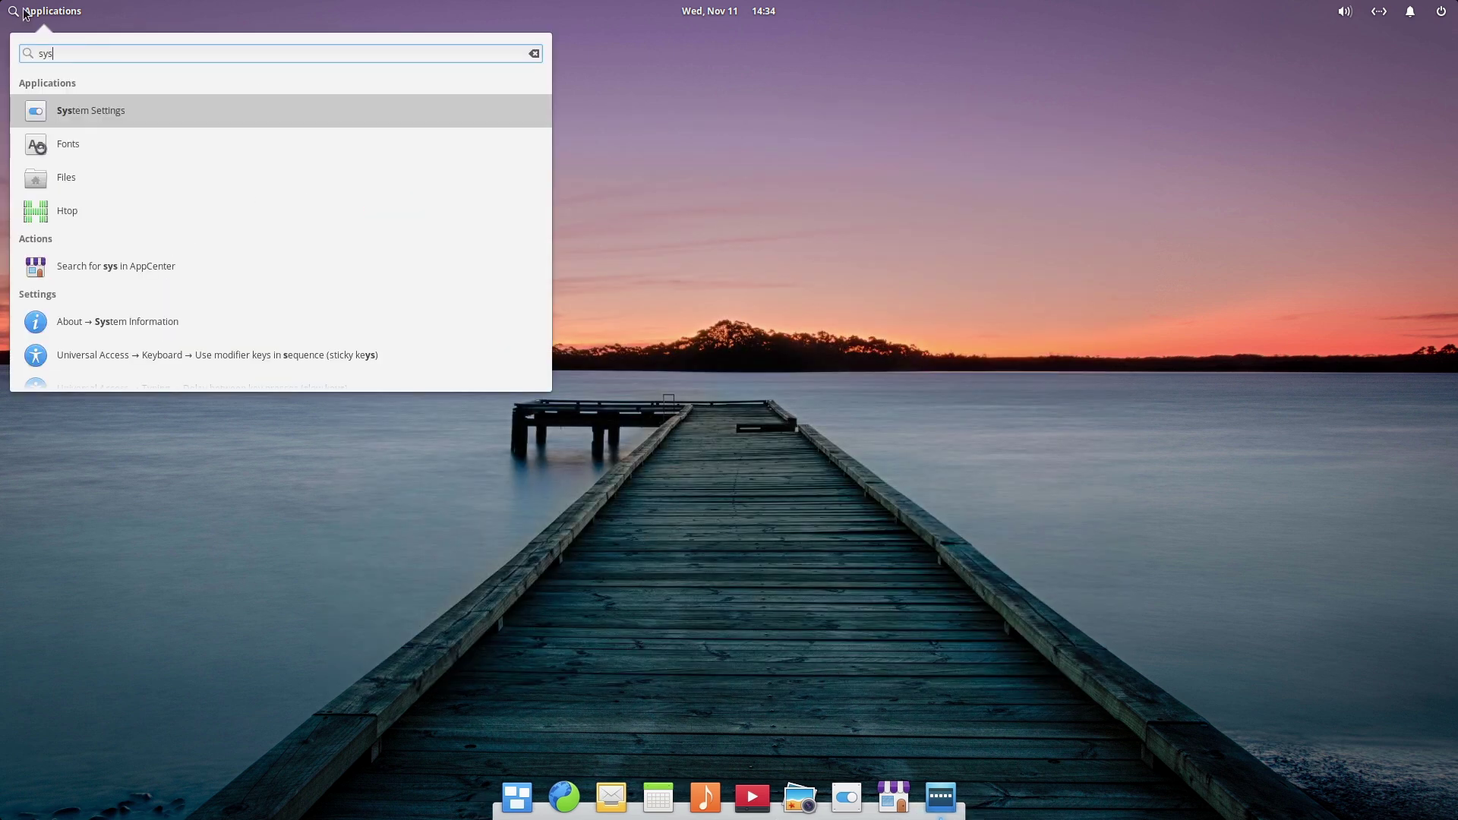
{"action": "left_click", "coordinate": [111, 202]}
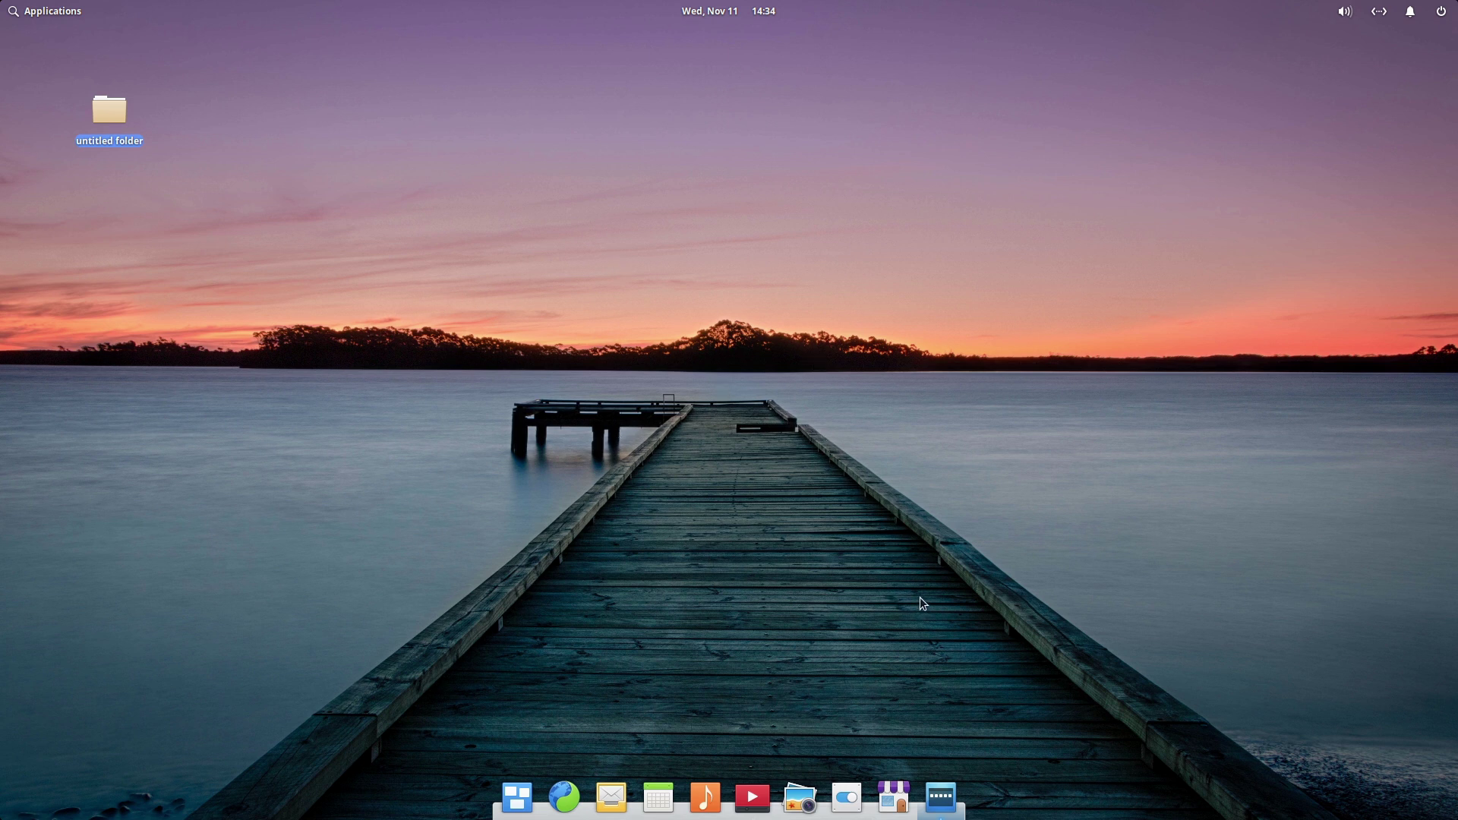
Step: Open Terminal, run htop to view the running processes, and suspend it to return to the prompt
{"action": "left_click", "coordinate": [66, 21]}
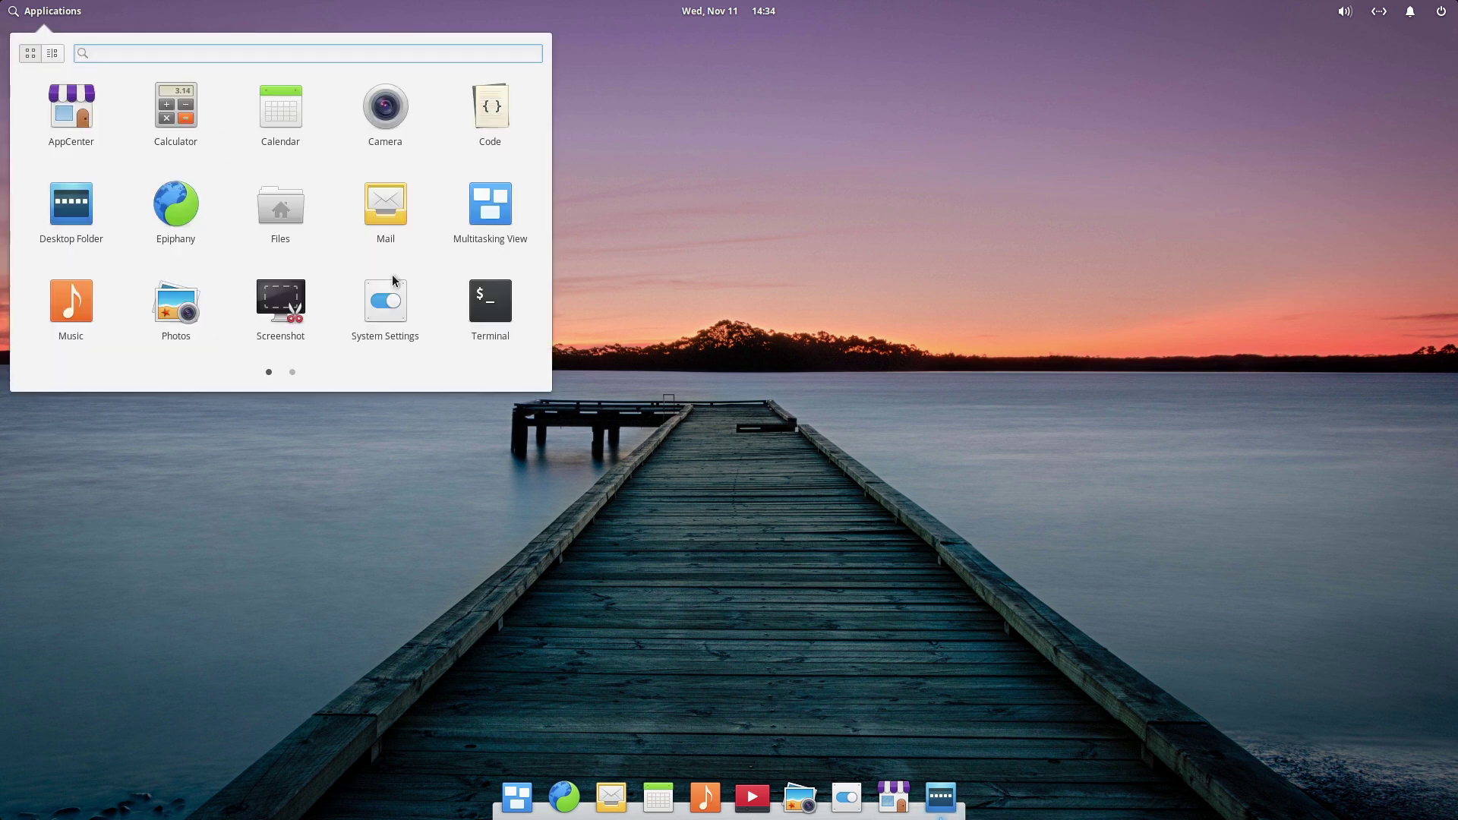
{"action": "left_click", "coordinate": [490, 308]}
{"action": "type", "text": "htop"}
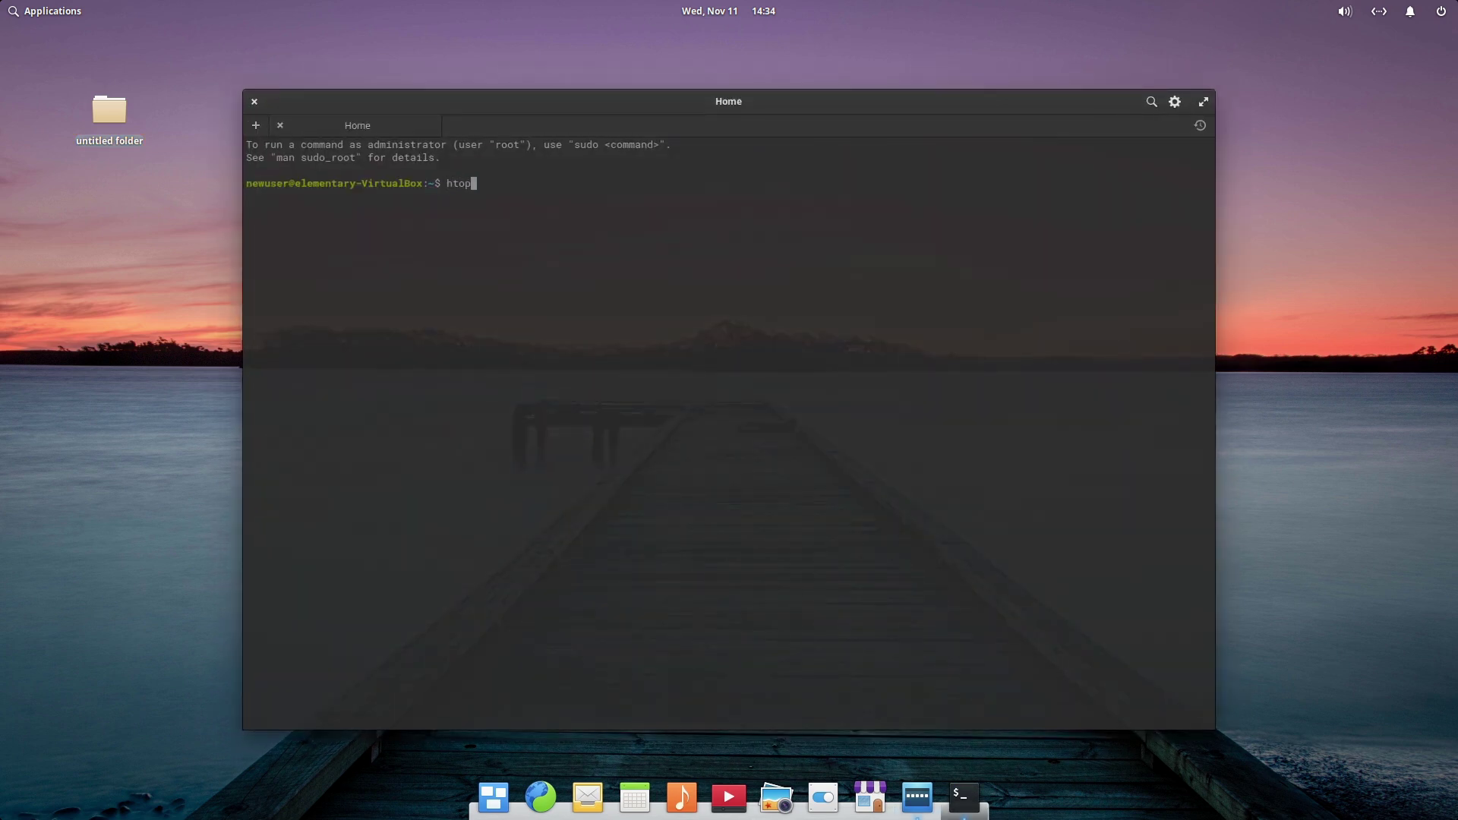
{"action": "key", "text": "Return"}
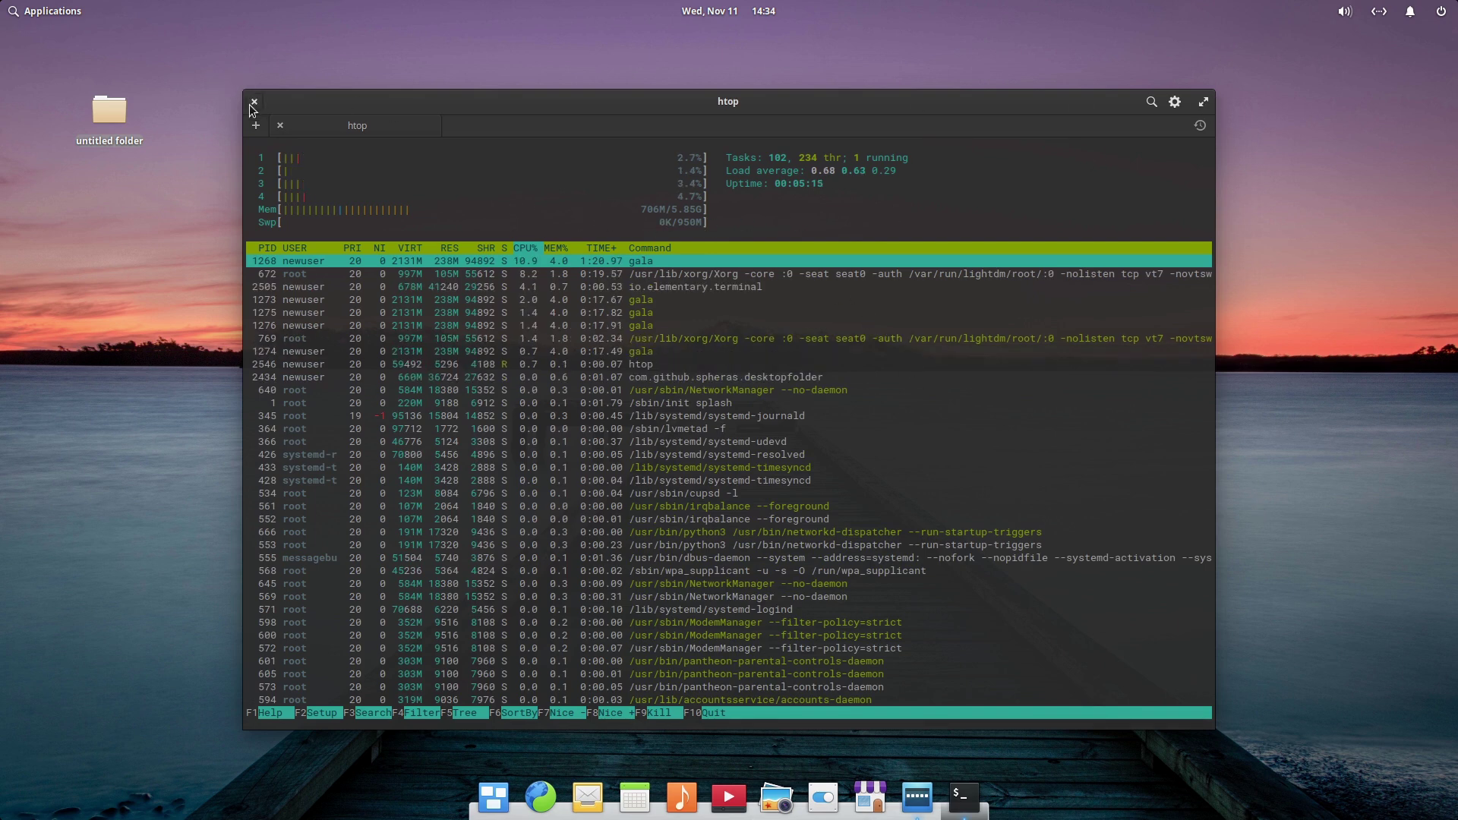
{"action": "left_click_drag", "start_coordinate": [248, 112], "coordinate": [243, 137]}
{"action": "key", "text": "ctrl+z"}
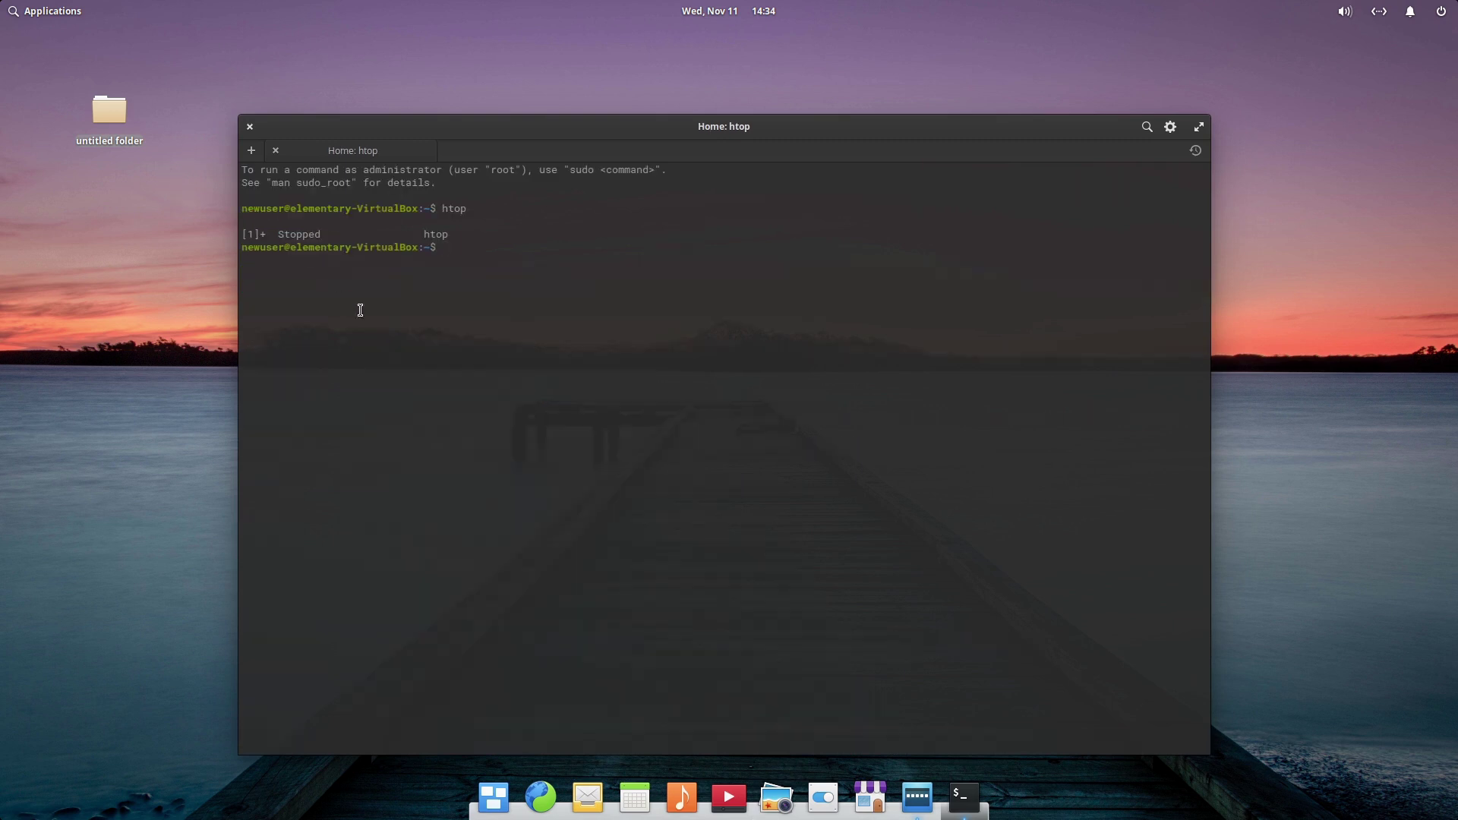
Step: Refresh the package lists with "sudo apt update", authenticating with the account password
{"action": "type", "text": "sudo apt"}
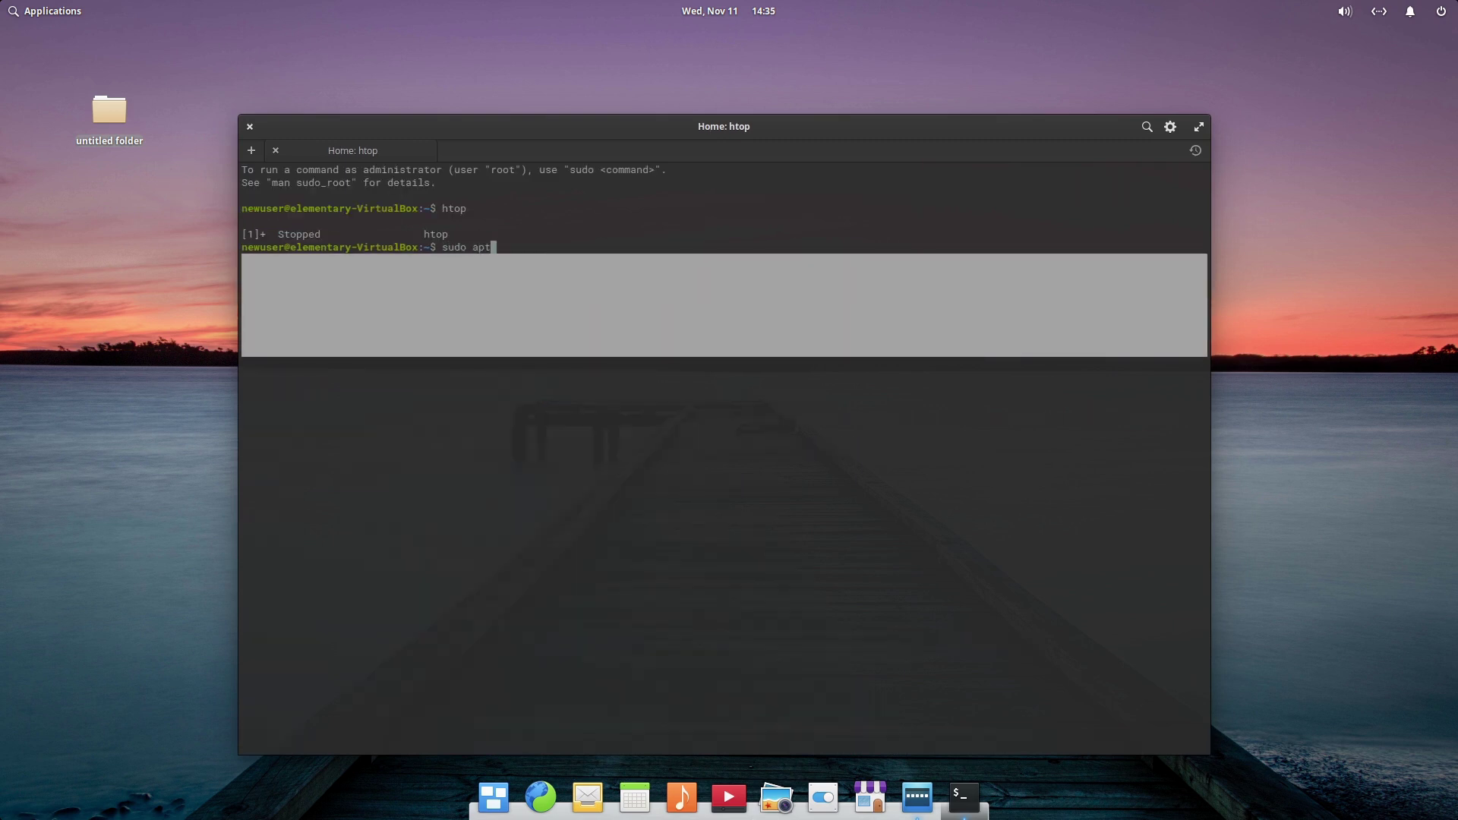
{"action": "type", "text": " update"}
{"action": "key", "text": "Return"}
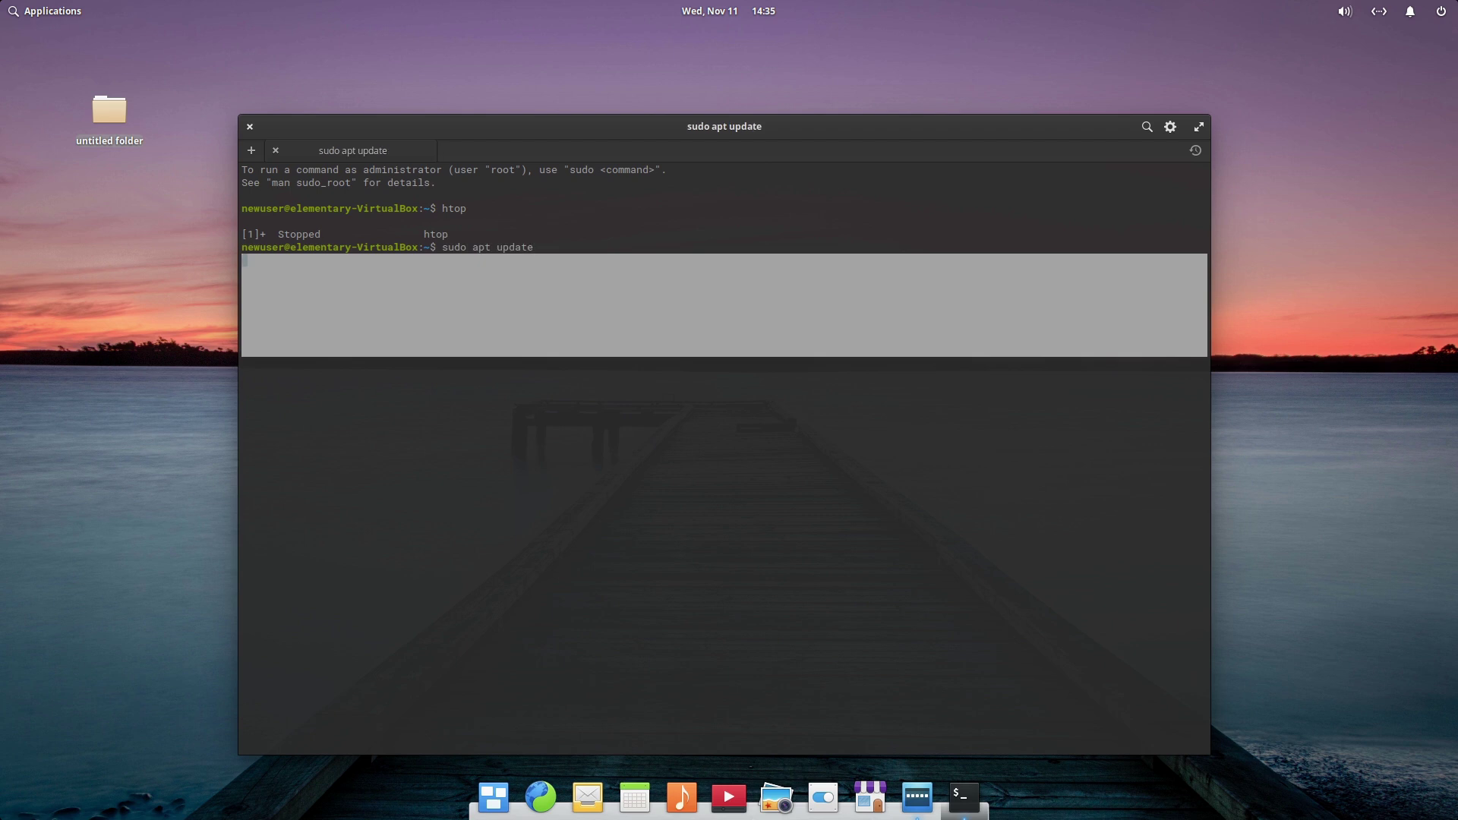
{"action": "type", "text": "****"}
{"action": "key", "text": "Return"}
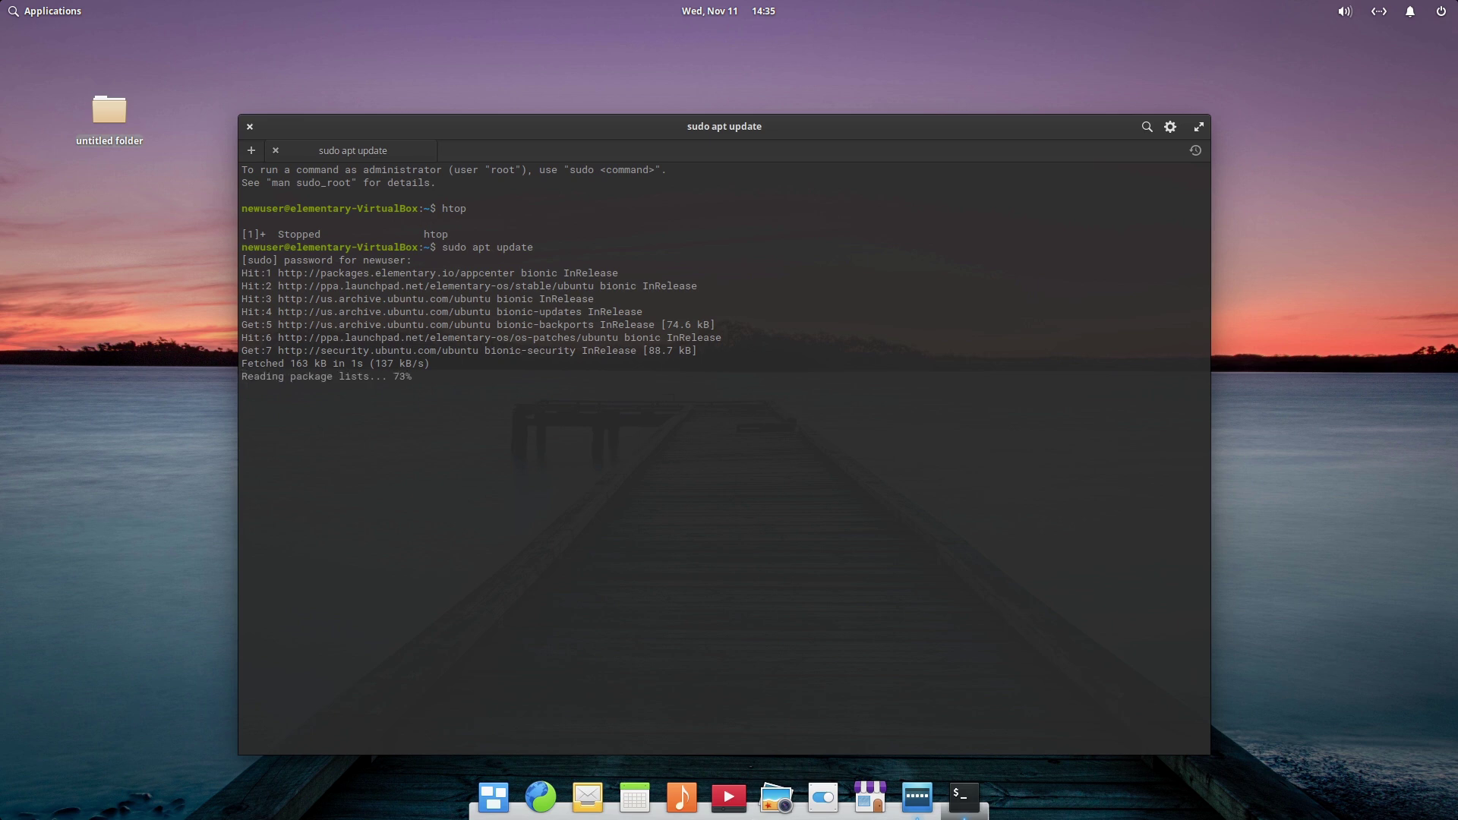
Step: Exit the shell session, repeating the exit command so the Terminal window closes despite the suspended job
{"action": "type", "text": "exit"}
{"action": "key", "text": "Return"}
{"action": "type", "text": "exit"}
{"action": "key", "text": "Return"}
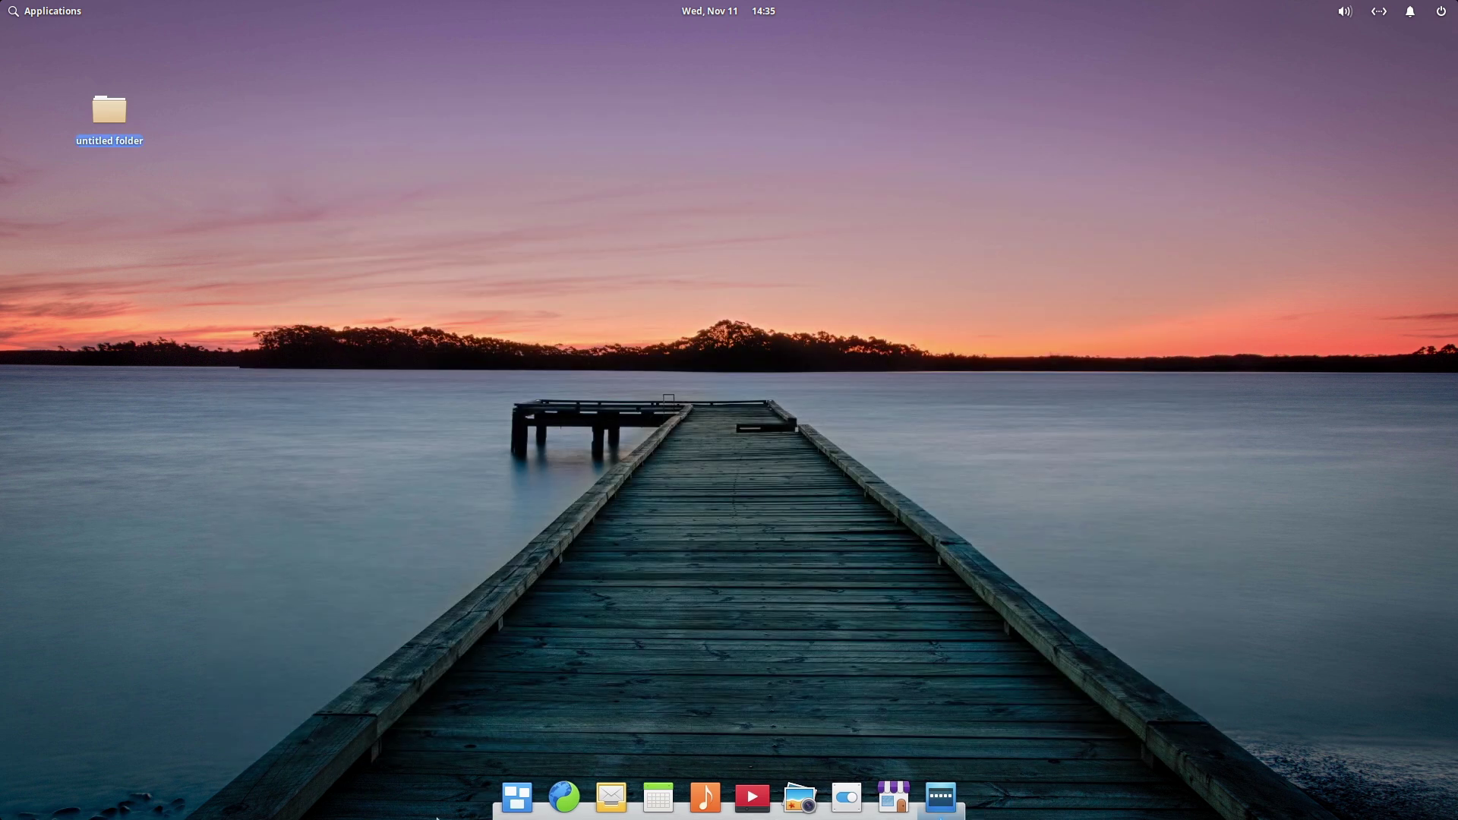
Step: Open the web browser and Mail from the dock, cancel the mail account setup, and close the browser
{"action": "left_click", "coordinate": [565, 805]}
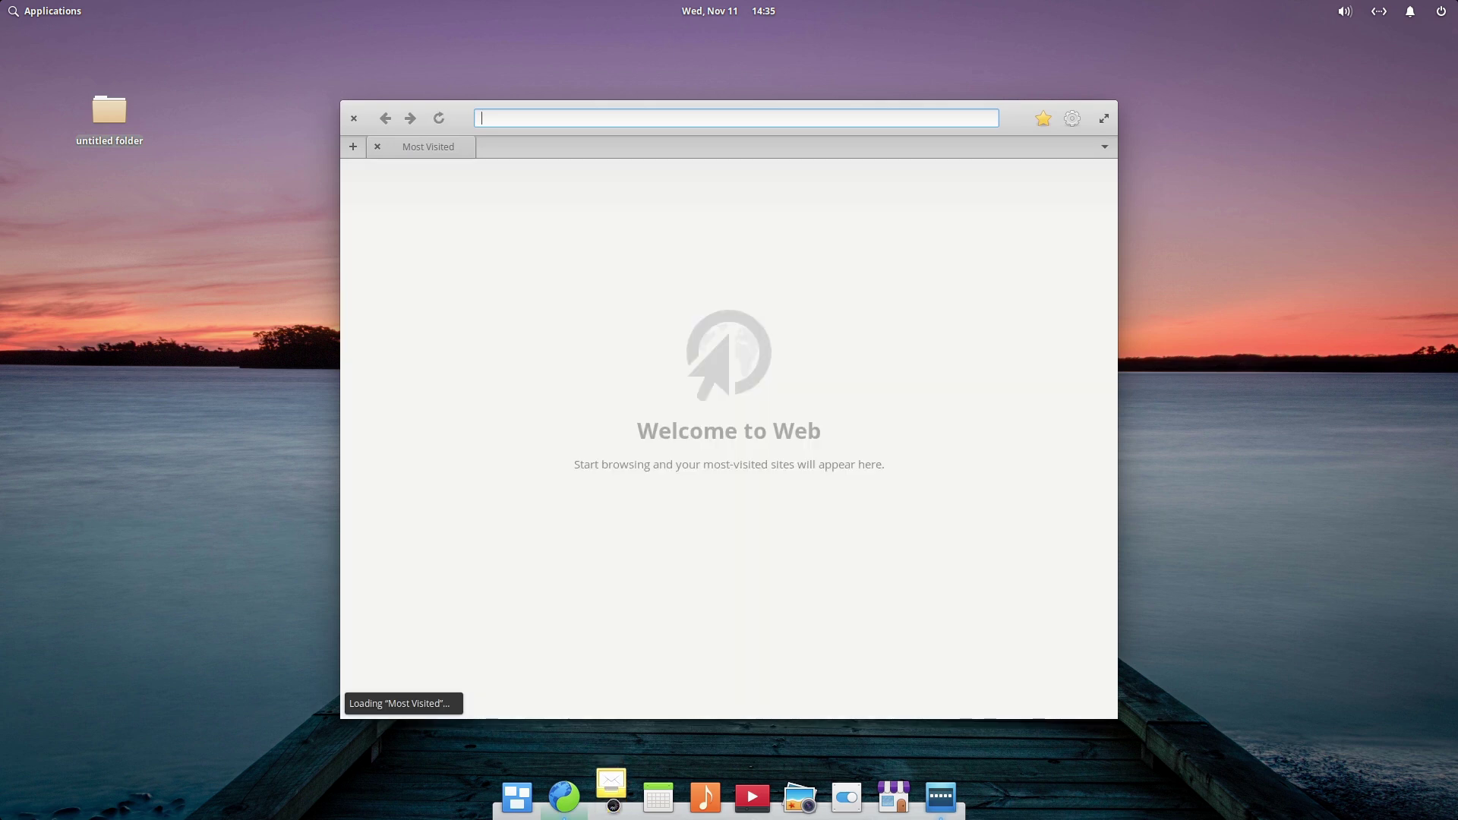
{"action": "left_click", "coordinate": [613, 799]}
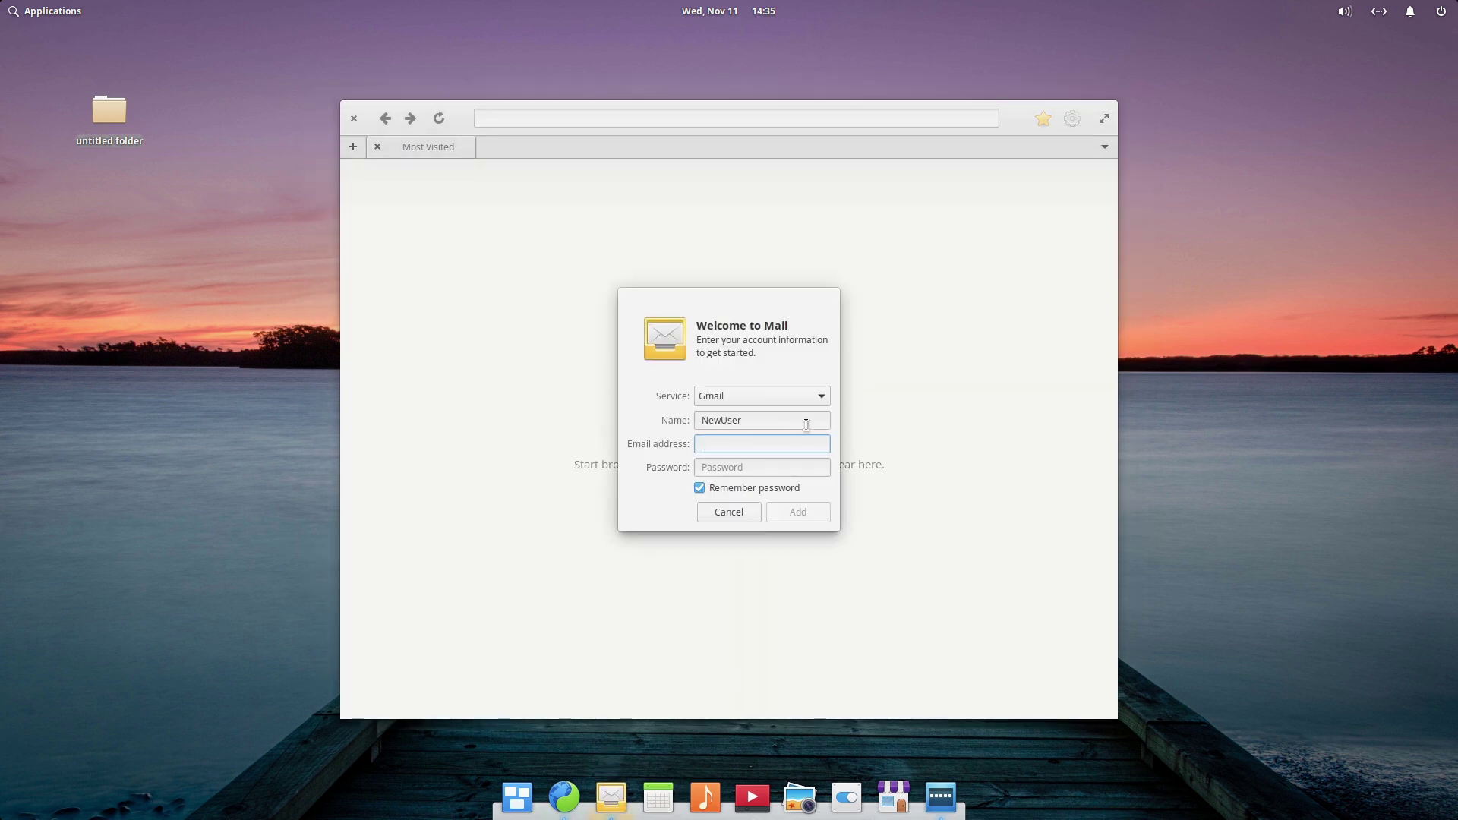
{"action": "left_click", "coordinate": [732, 517]}
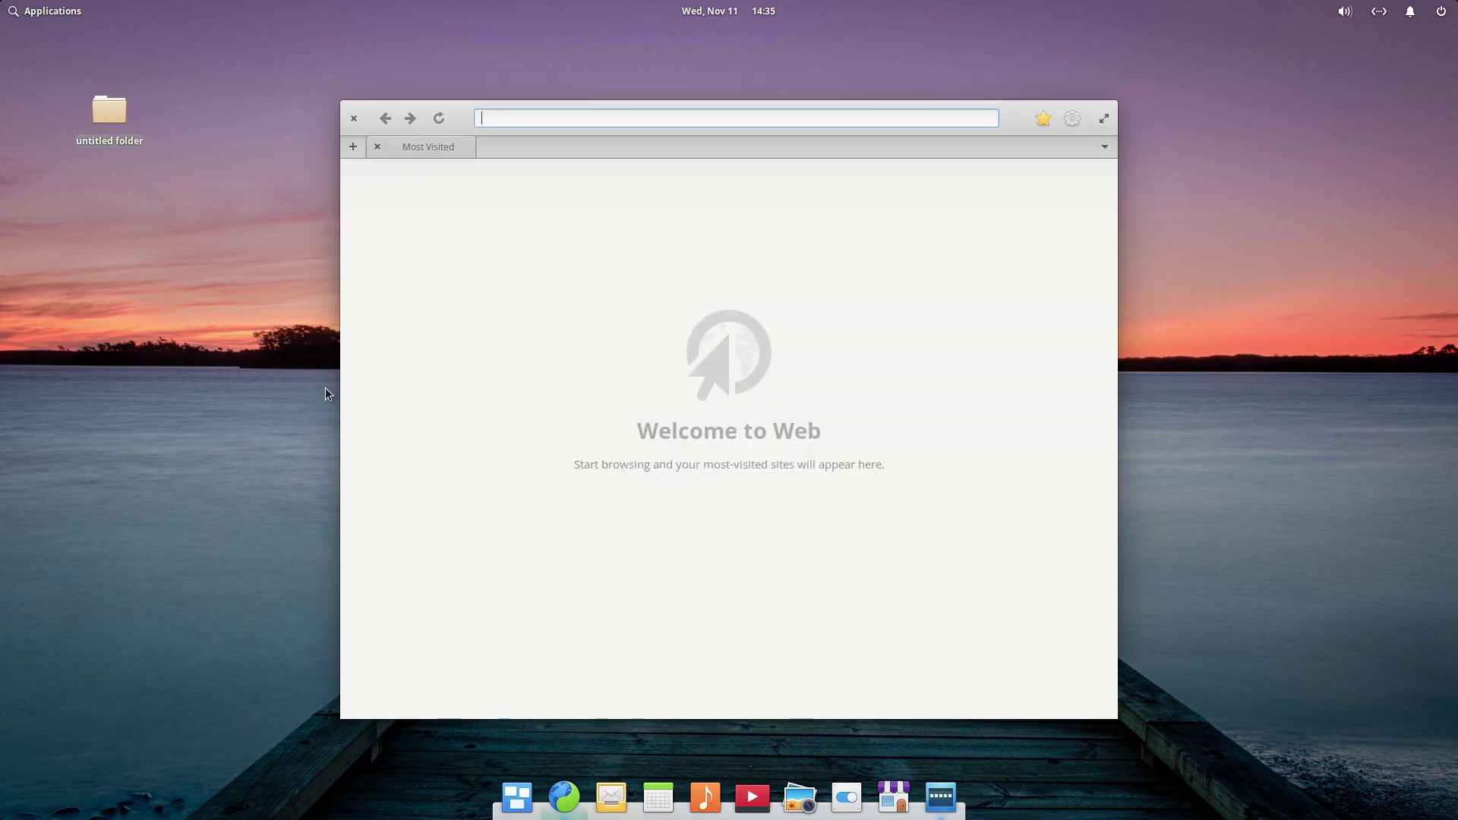
{"action": "left_click", "coordinate": [353, 118]}
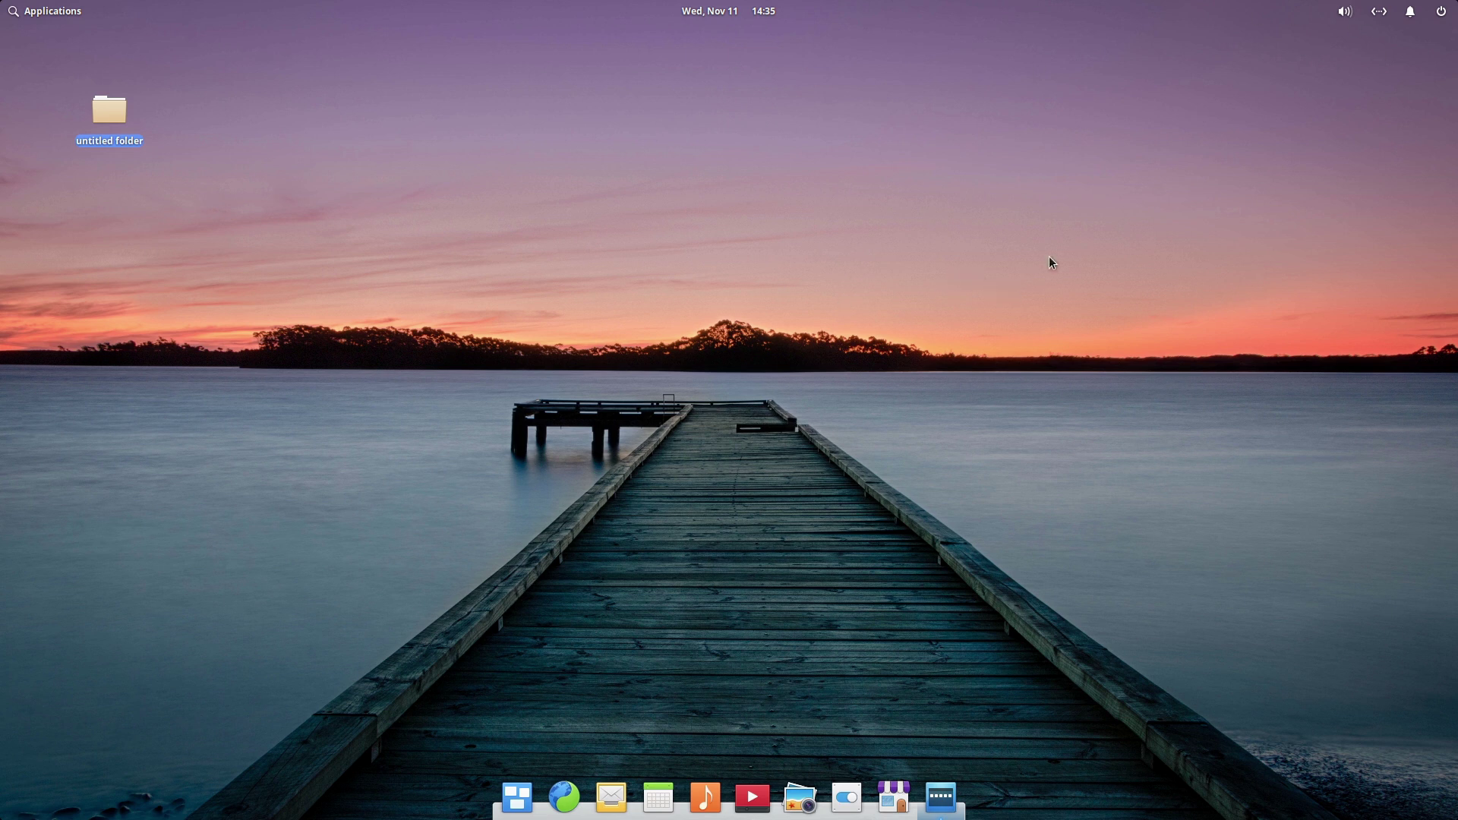
{"action": "left_click", "coordinate": [813, 92]}
{"action": "right_click", "coordinate": [840, 172]}
{"action": "left_click", "coordinate": [777, 222]}
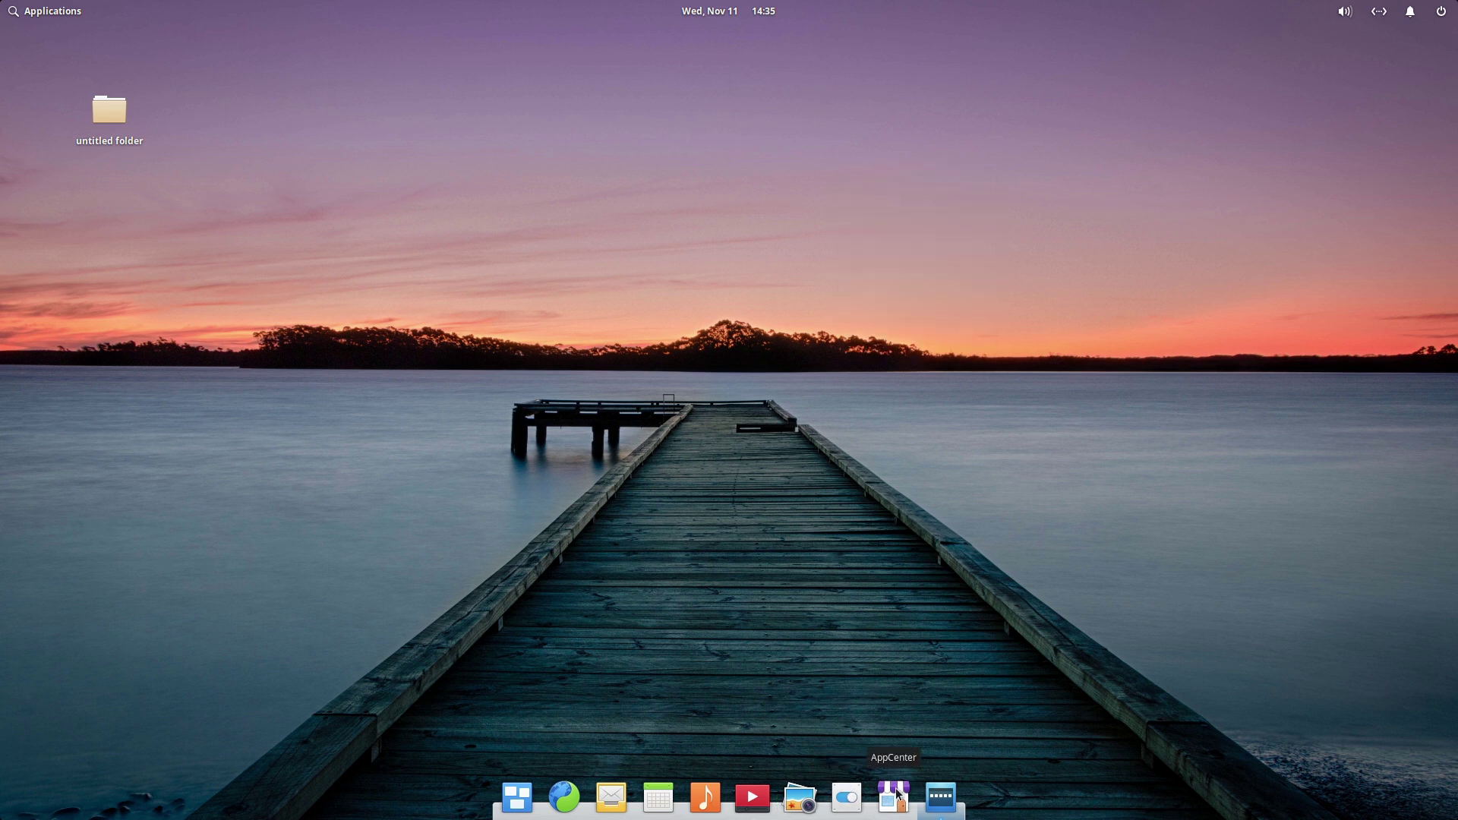
Step: Look through both pages of the Applications menu and open System Settings
{"action": "left_click", "coordinate": [34, 12]}
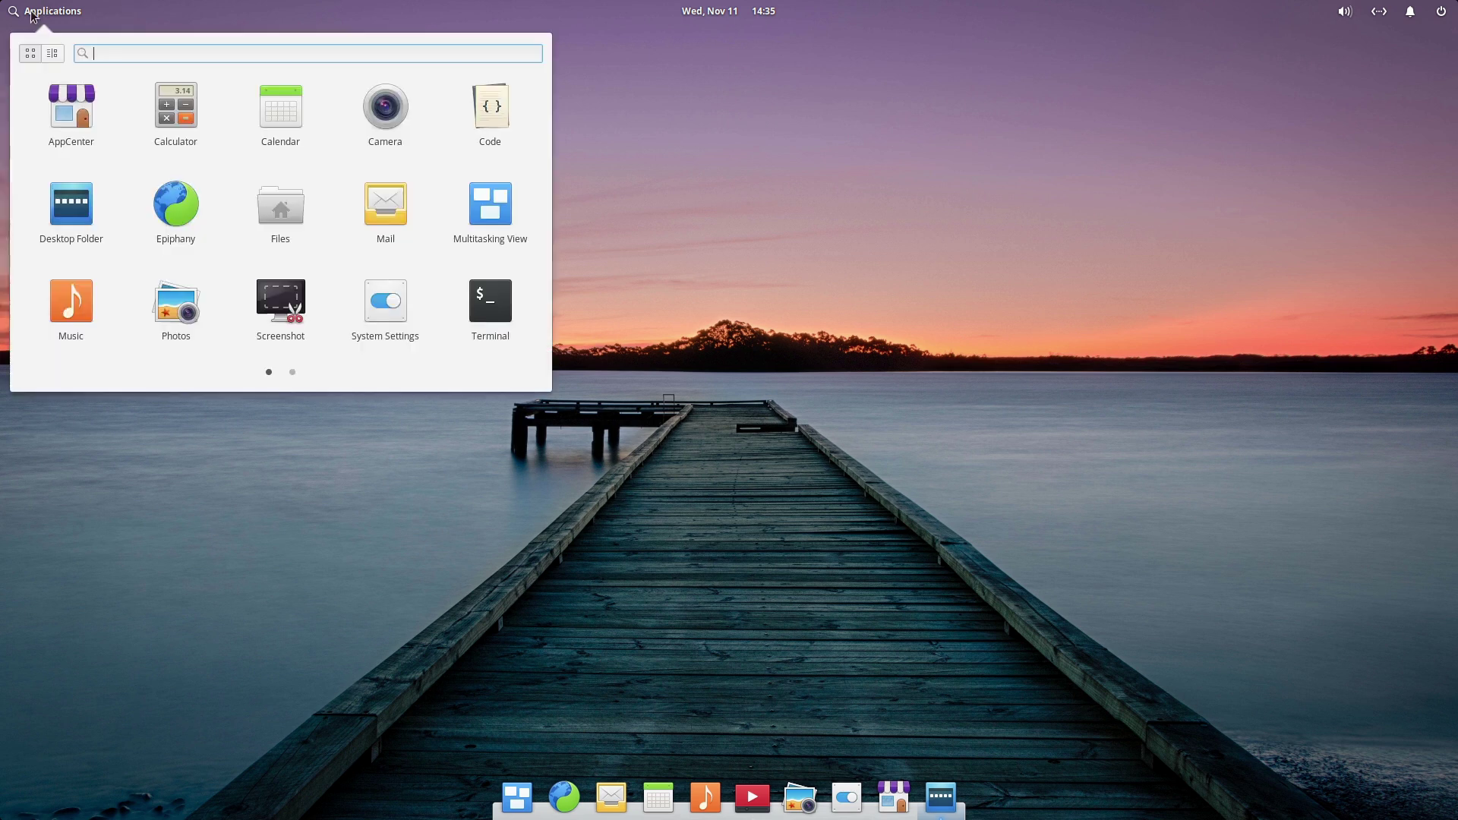
{"action": "scroll", "coordinate": [282, 243], "scroll_direction": "down", "scroll_amount": 1}
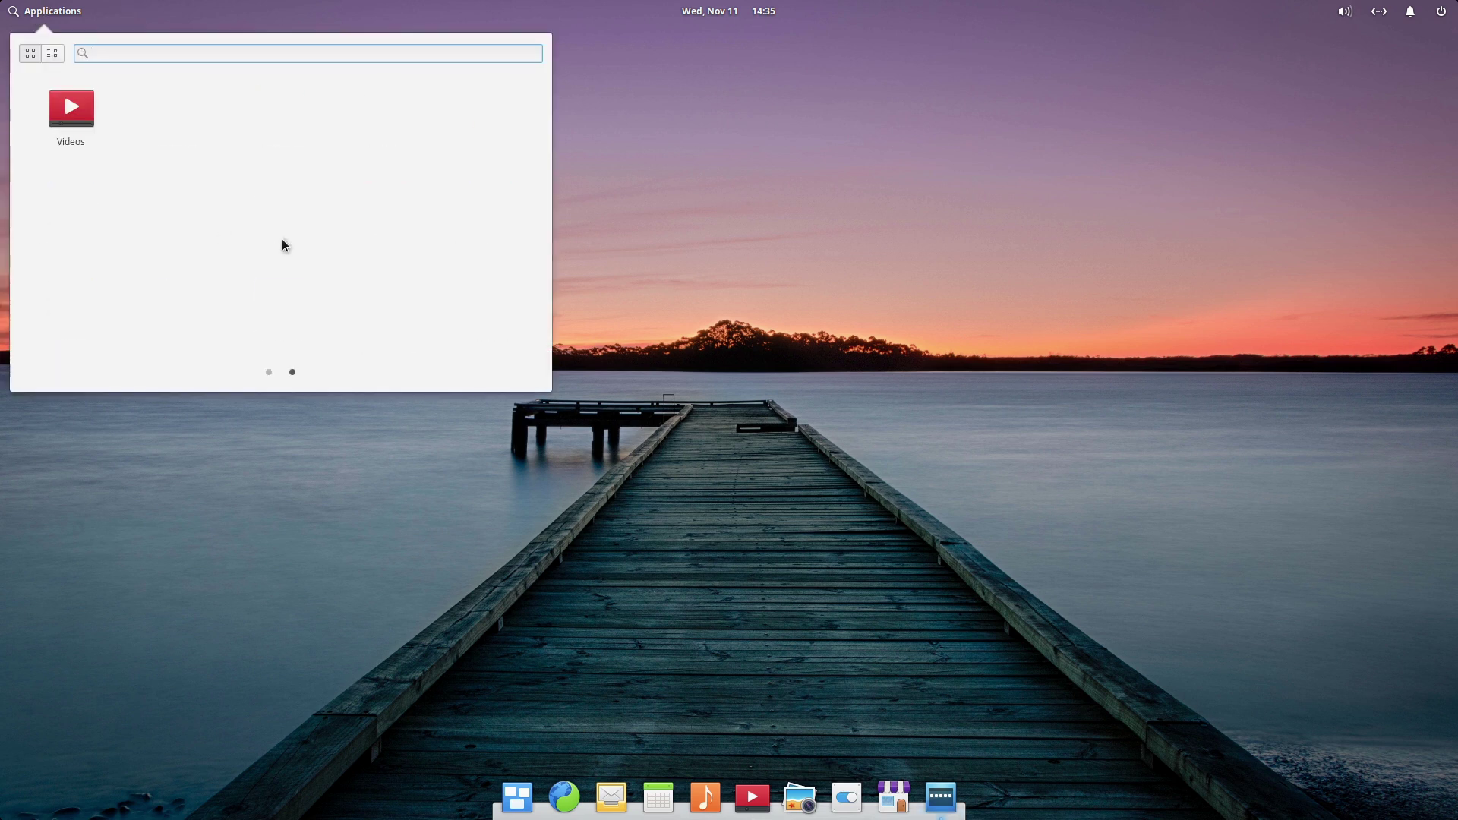
{"action": "scroll", "coordinate": [319, 281], "scroll_direction": "up", "scroll_amount": 1}
{"action": "key", "text": "Escape"}
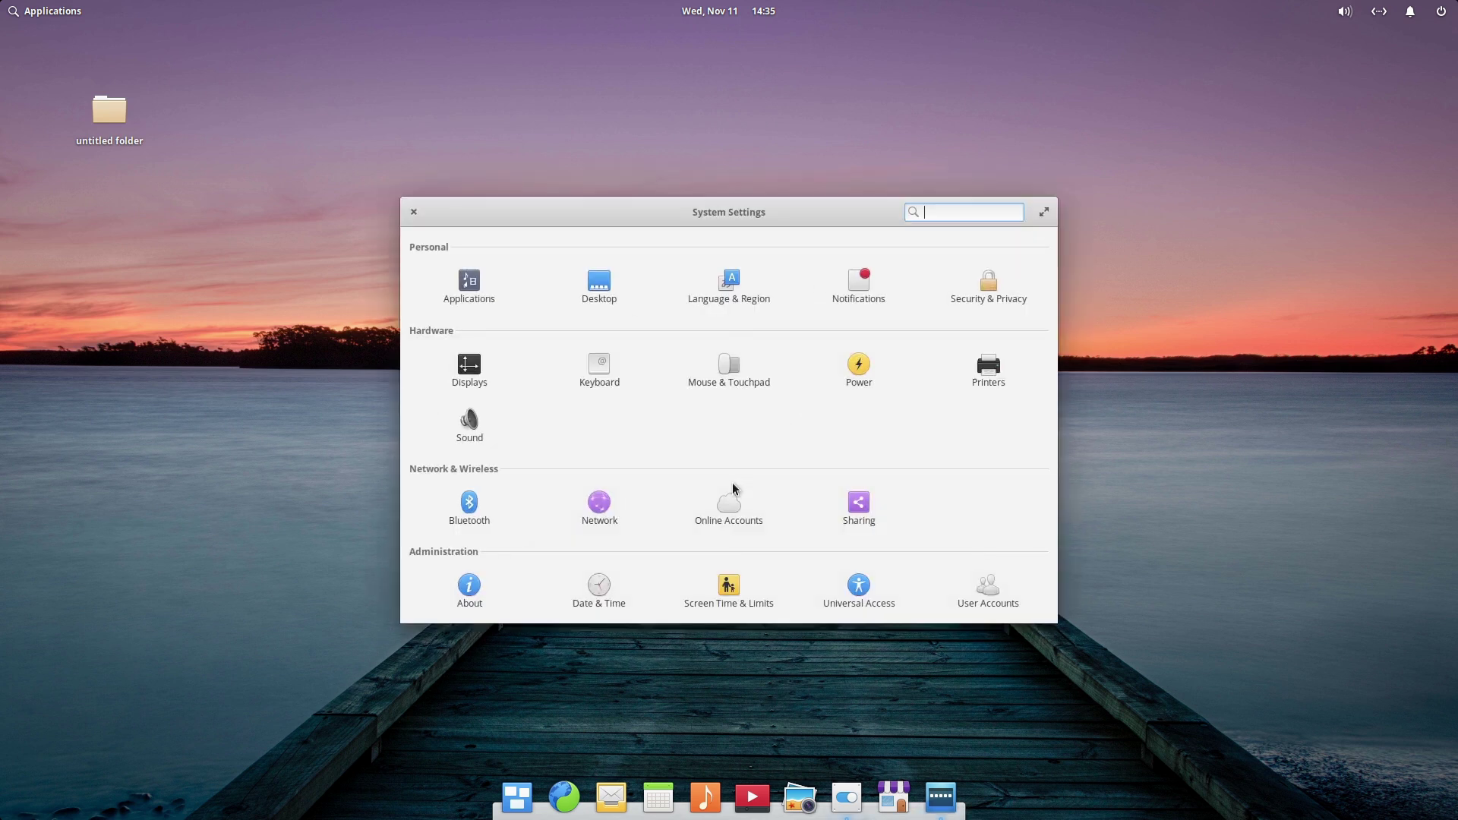
Step: Review the Internet and Applications restrictions under Screen Time & Limits, return to all settings, and close System Settings
{"action": "left_click", "coordinate": [727, 595]}
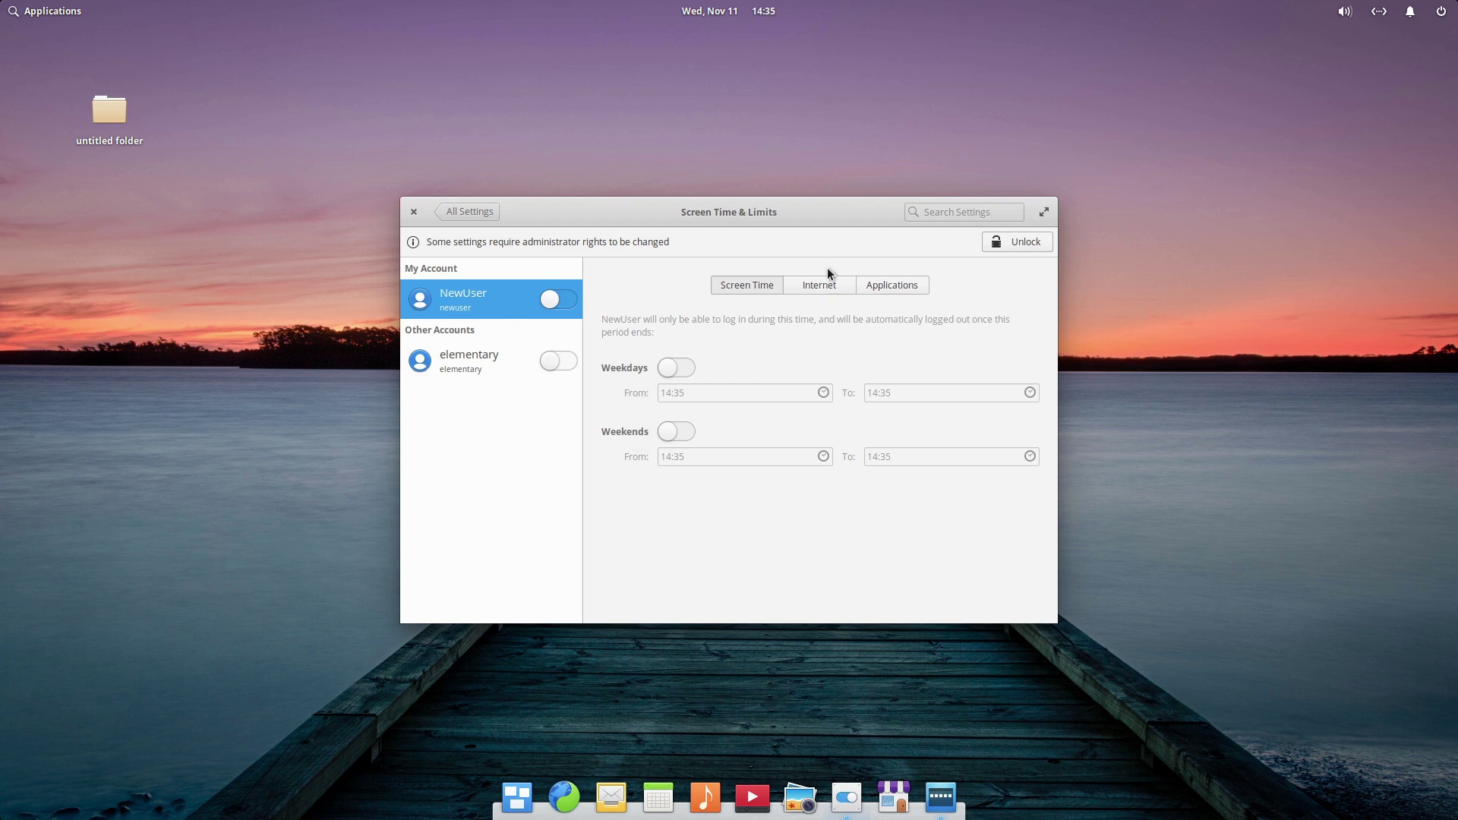
{"action": "left_click", "coordinate": [809, 293]}
{"action": "left_click", "coordinate": [891, 283]}
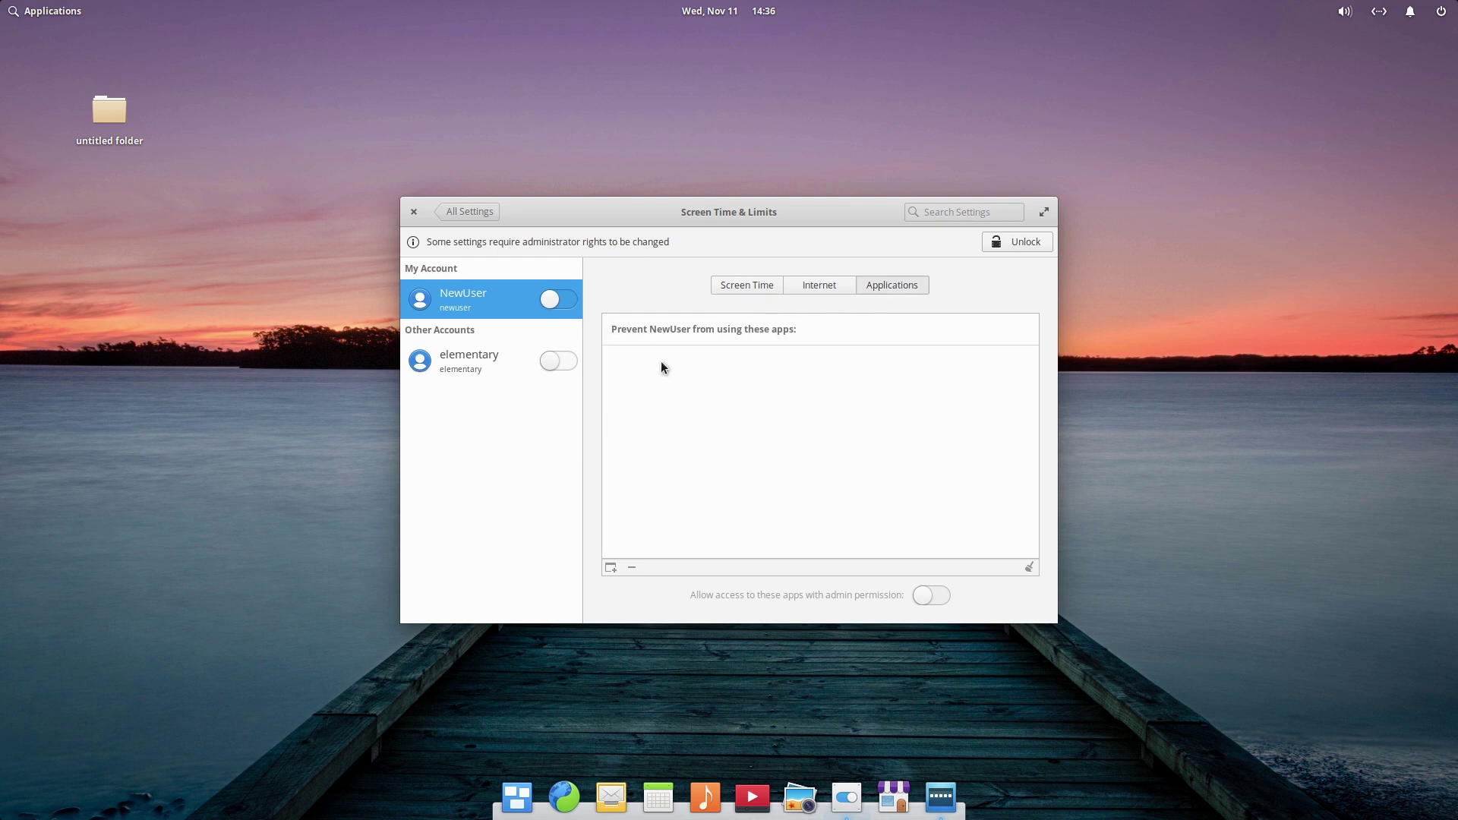
{"action": "left_click", "coordinate": [465, 211]}
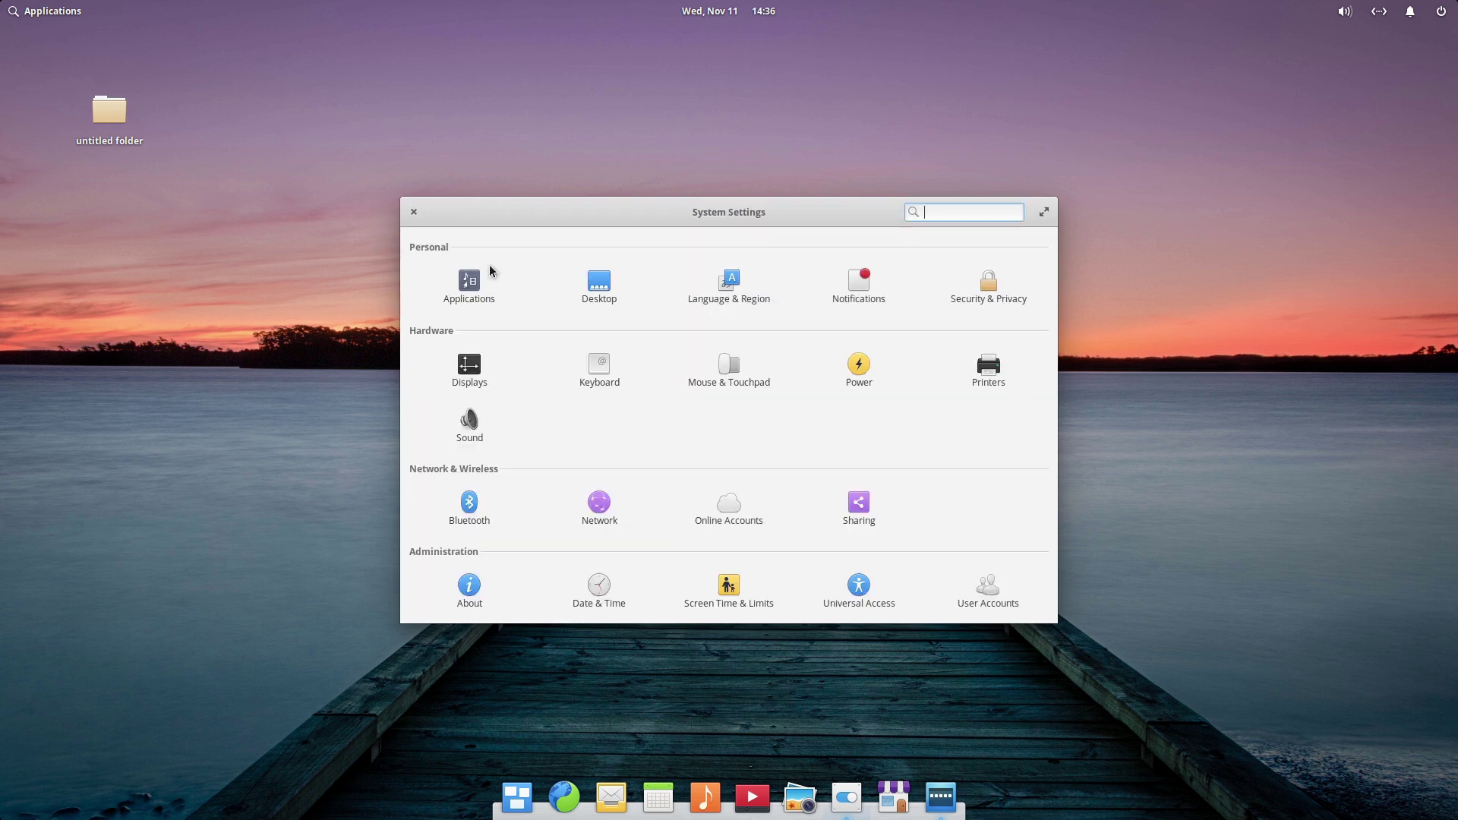
{"action": "left_click", "coordinate": [413, 212]}
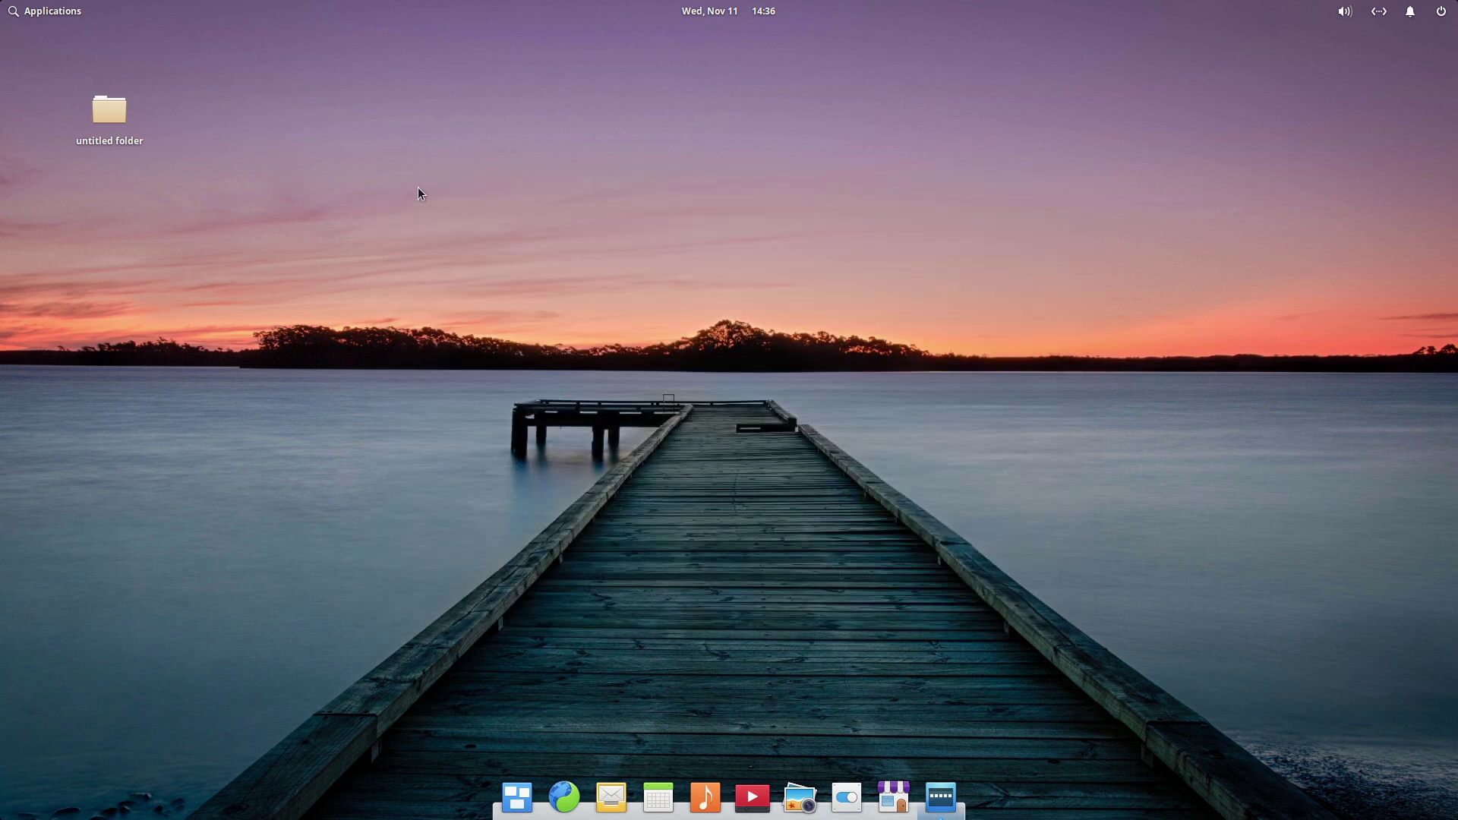